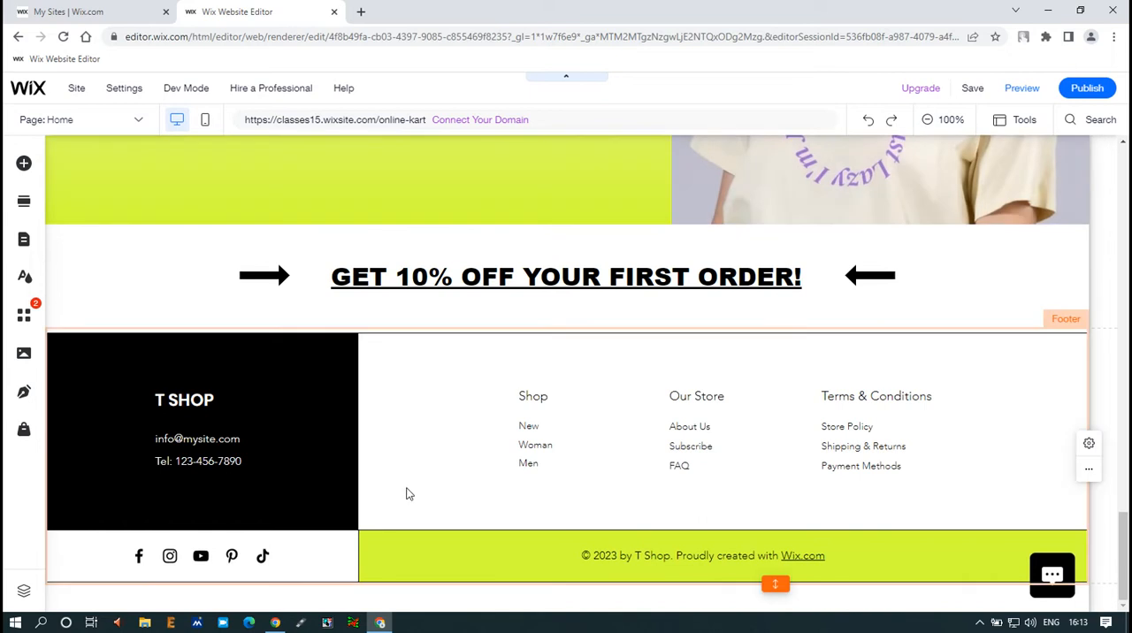
scroll(408, 494, up, 10)
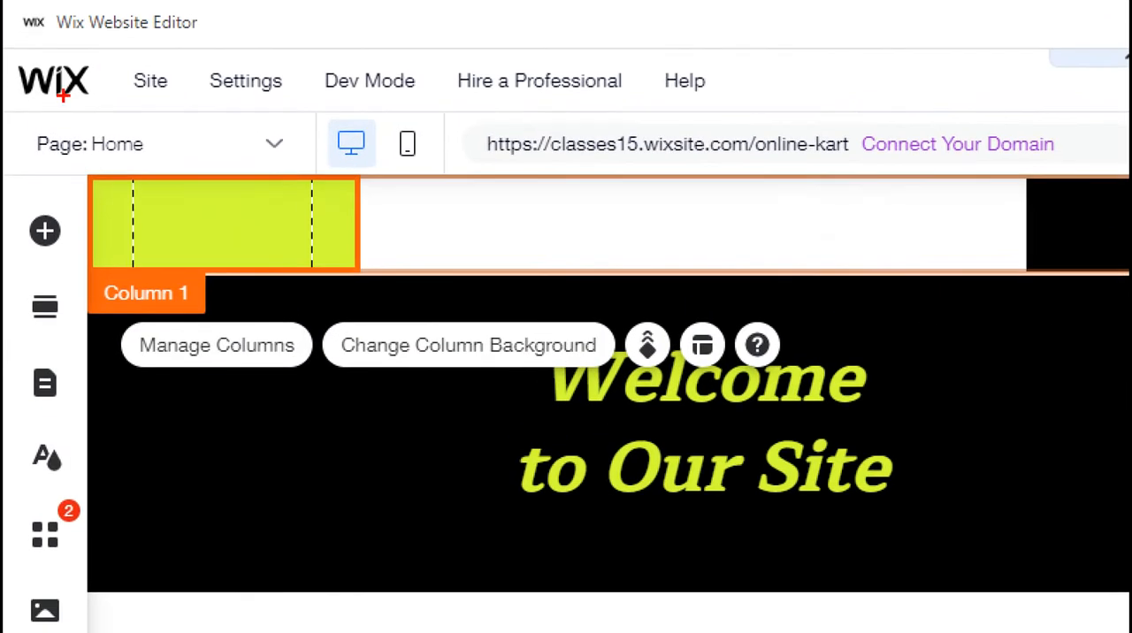
Step: Switch the site editor to the mobile version and start the mobile setup walkthrough
drag(329, 109, 375, 164)
drag(380, 123, 430, 163)
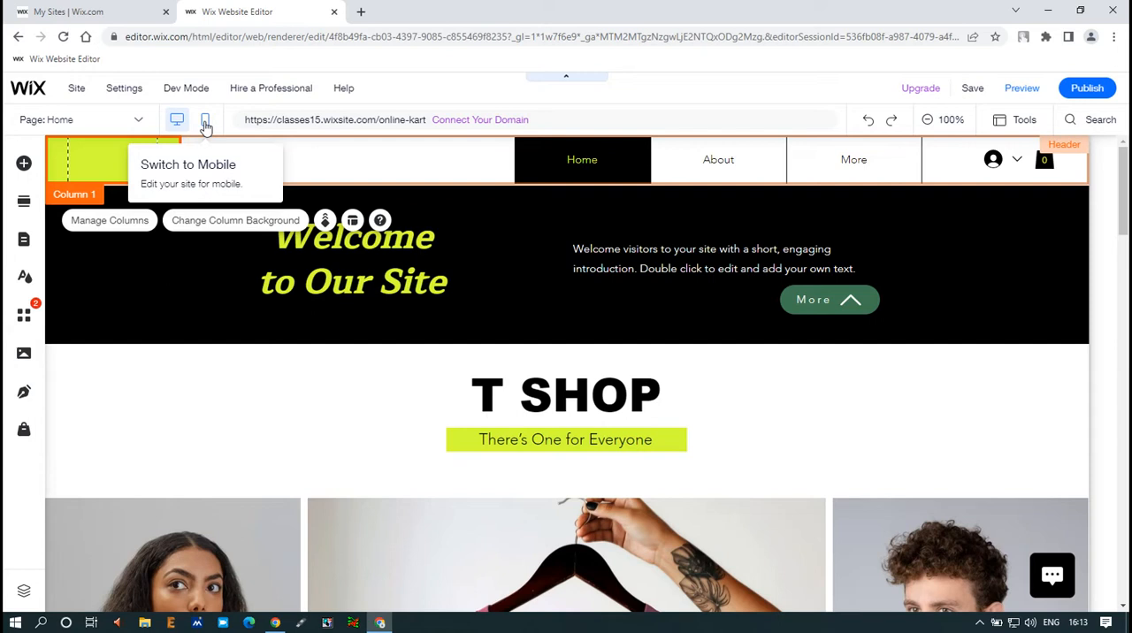
click(205, 123)
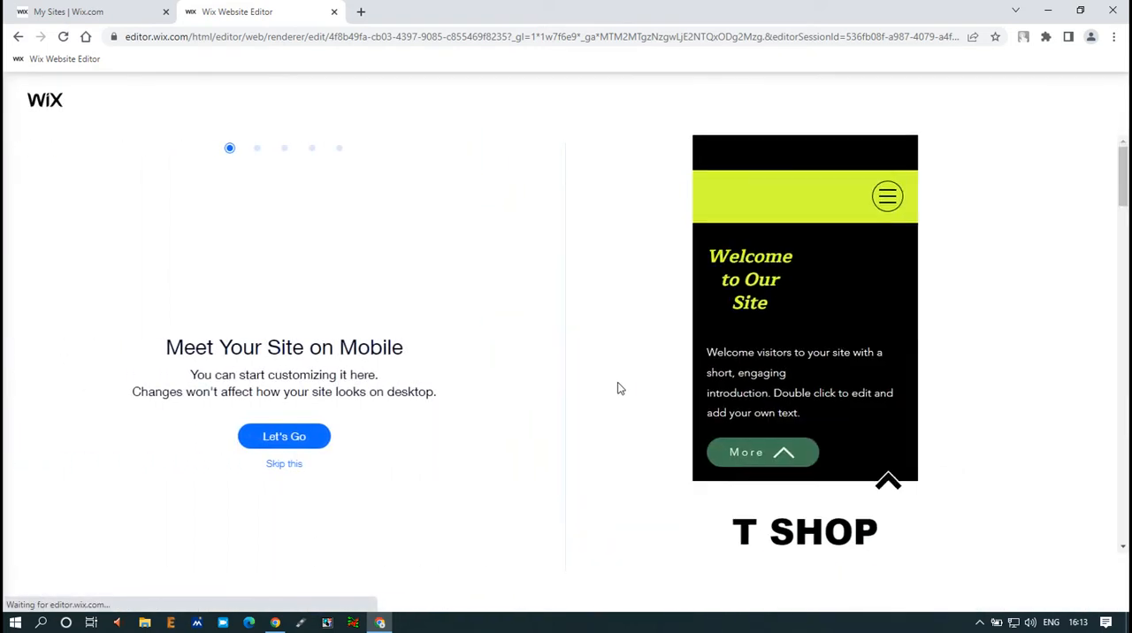
click(272, 469)
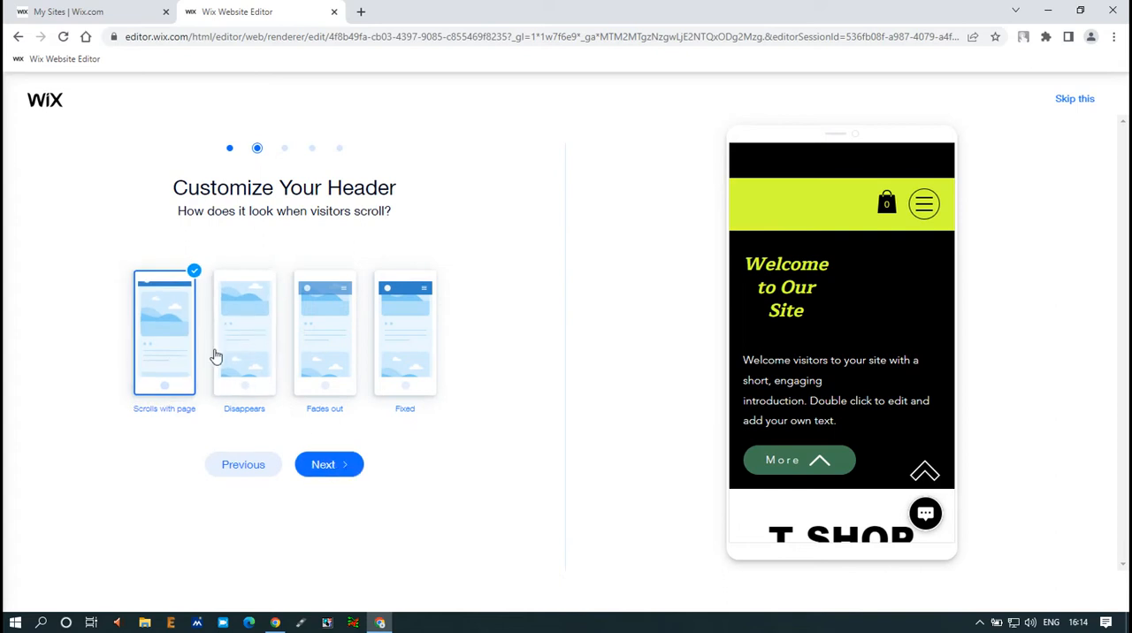
Step: Accept the "Scrolls with page" header behaviour and the Floating position for the quick actions
click(344, 469)
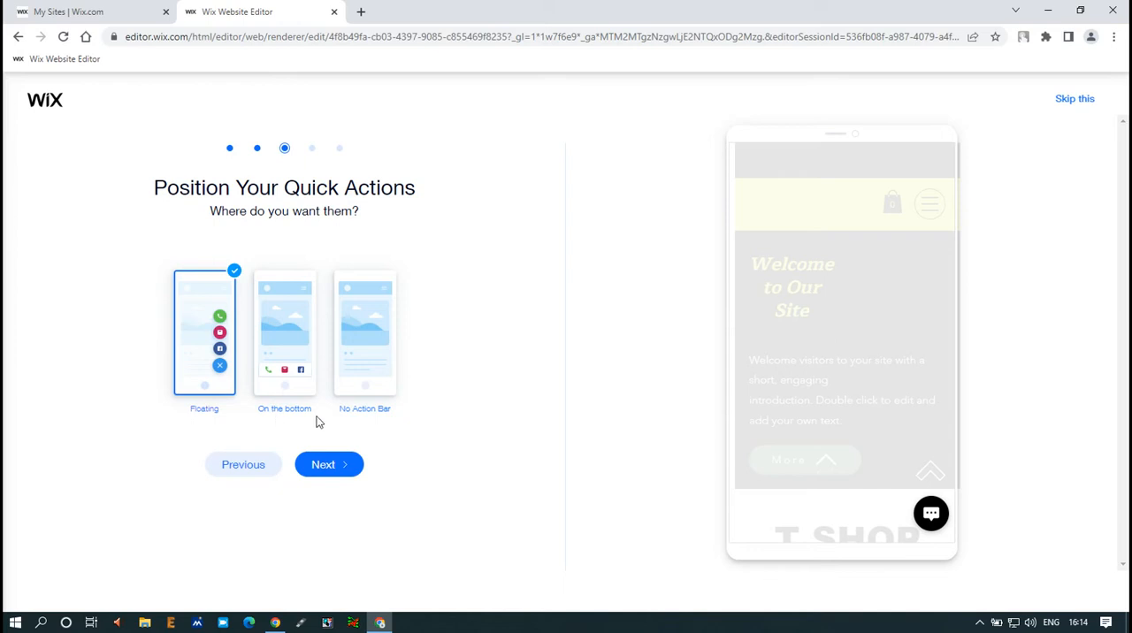
key(ctrl+1)
click(185, 324)
drag(229, 283, 277, 431)
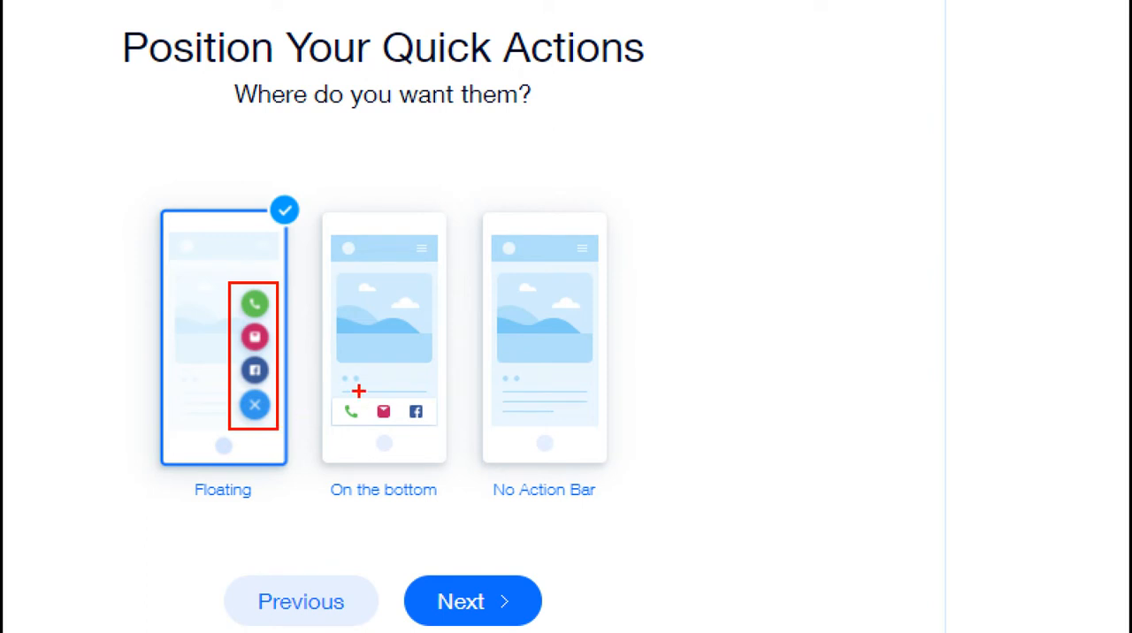
drag(183, 478, 260, 515)
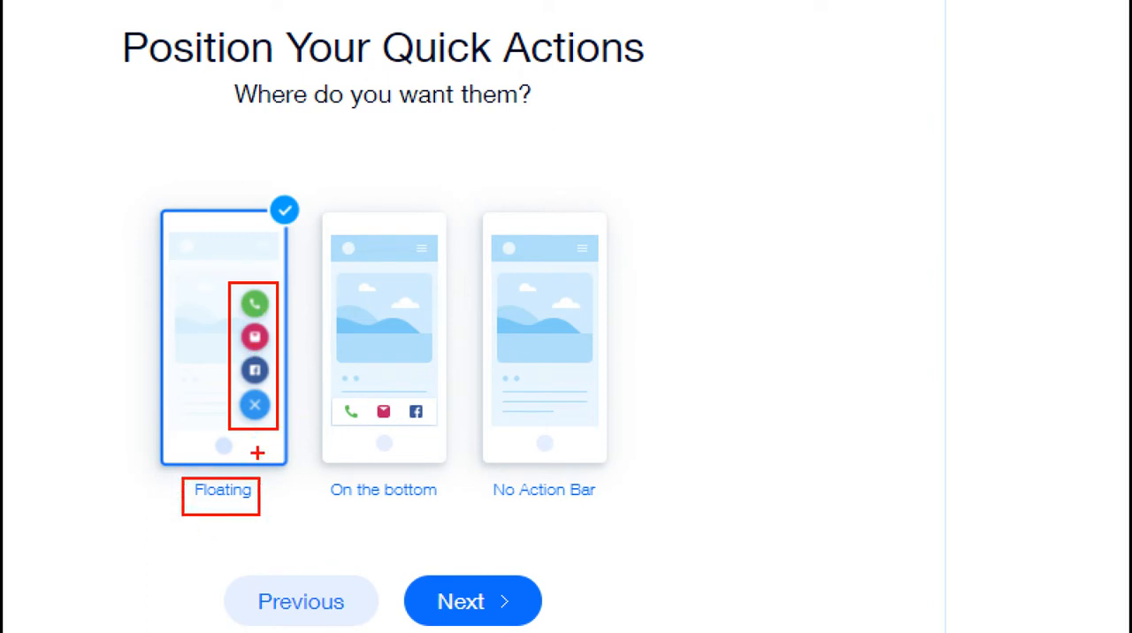
drag(337, 392, 437, 432)
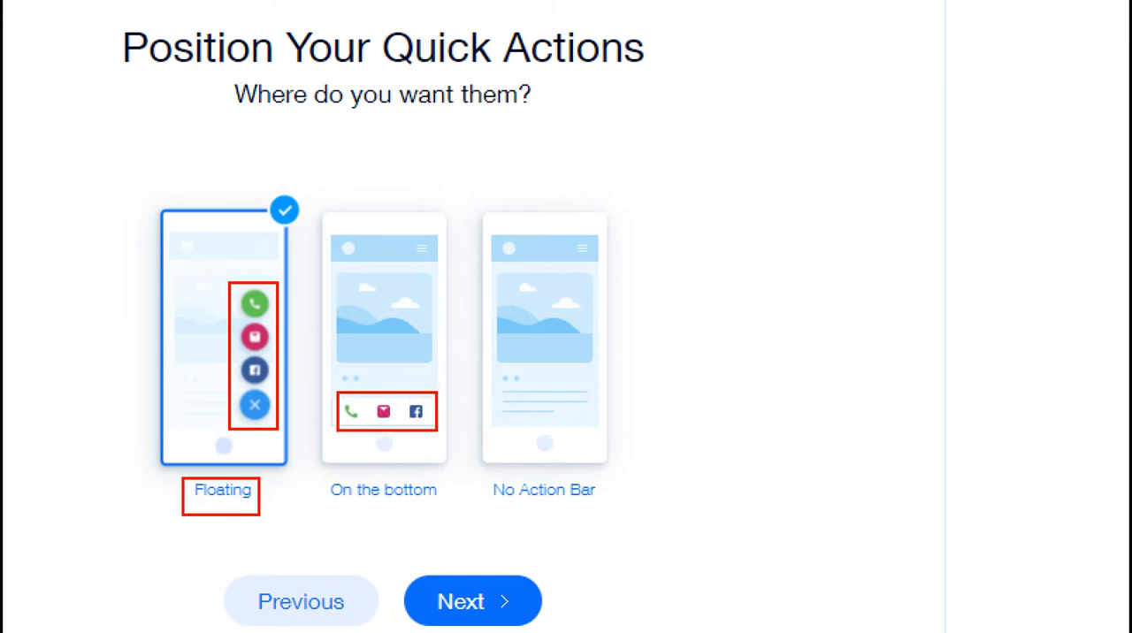
drag(482, 468, 612, 522)
key(Escape)
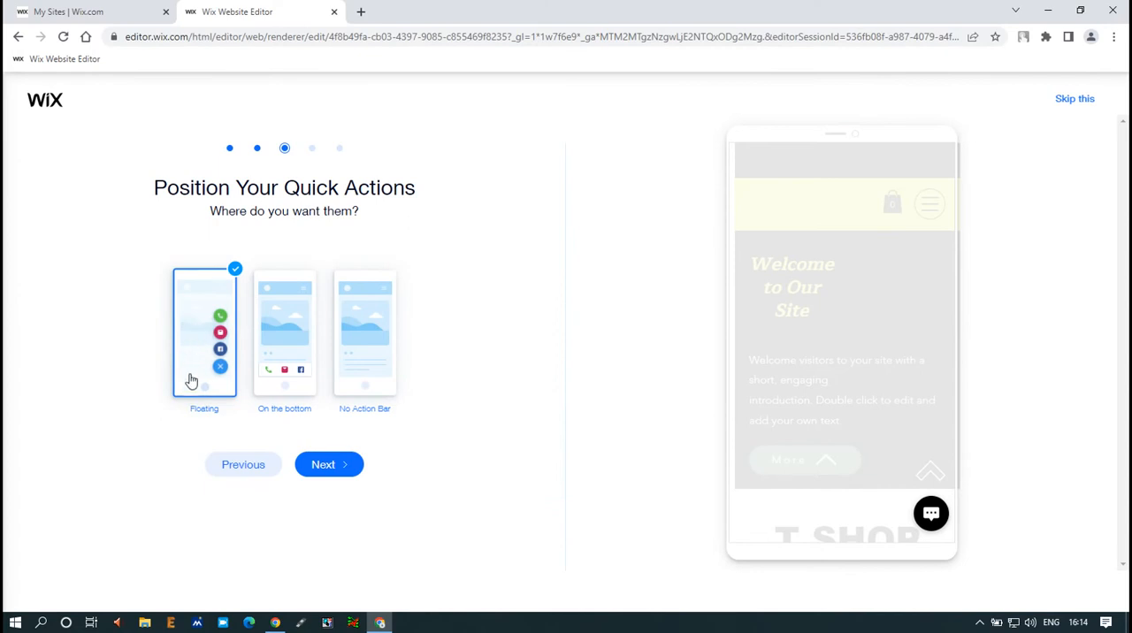
click(326, 469)
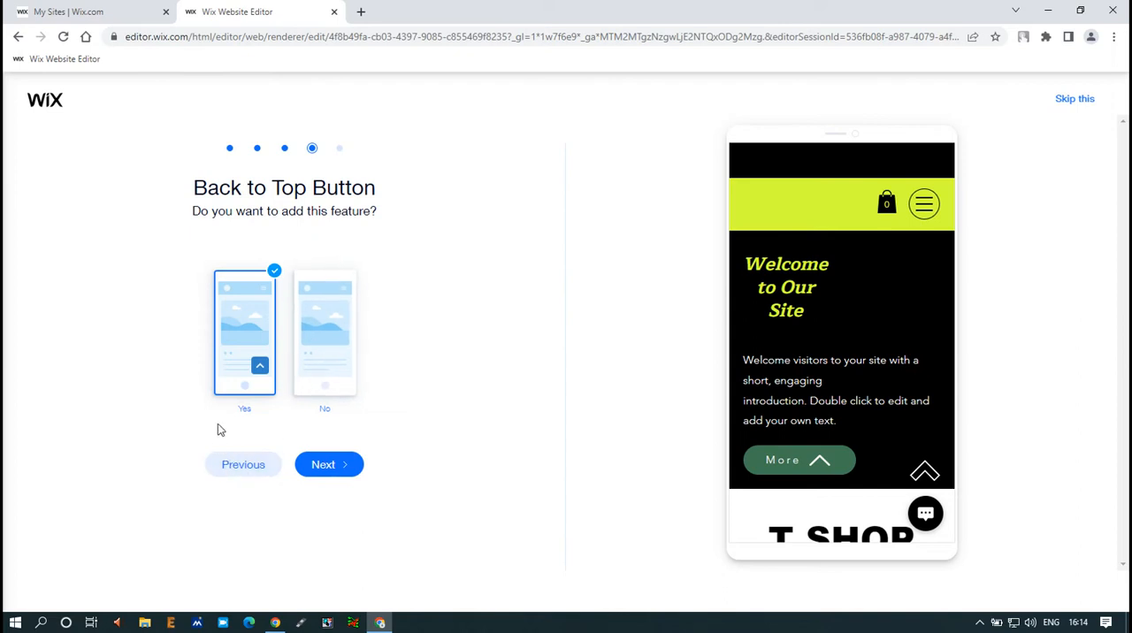
Step: Accept Yes for the Back to Top button and finish the setup by going to the mobile editor
click(314, 469)
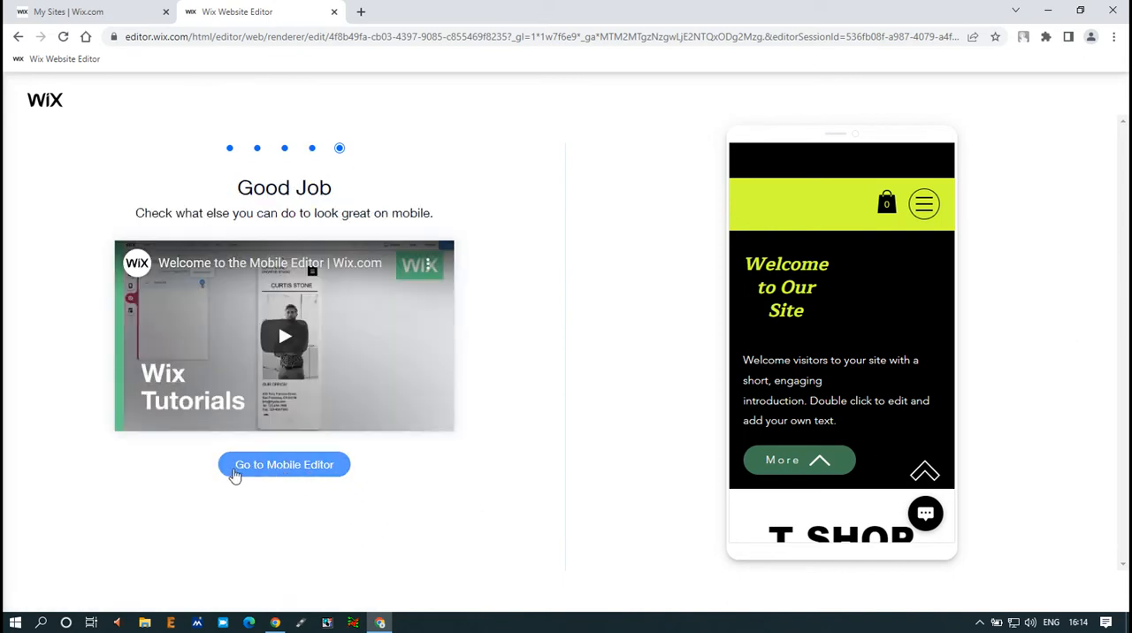
drag(209, 442, 347, 491)
click(283, 469)
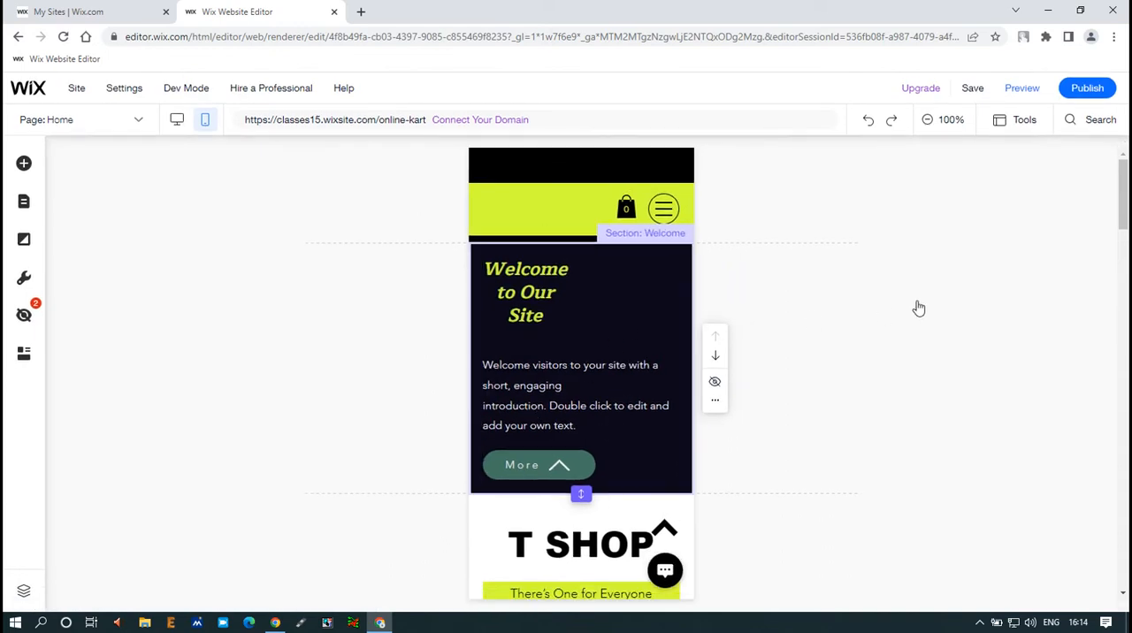
Step: Look through the mobile home page layout down to the footer, and select the header
scroll(566, 336, down, 2)
scroll(563, 341, down, 15)
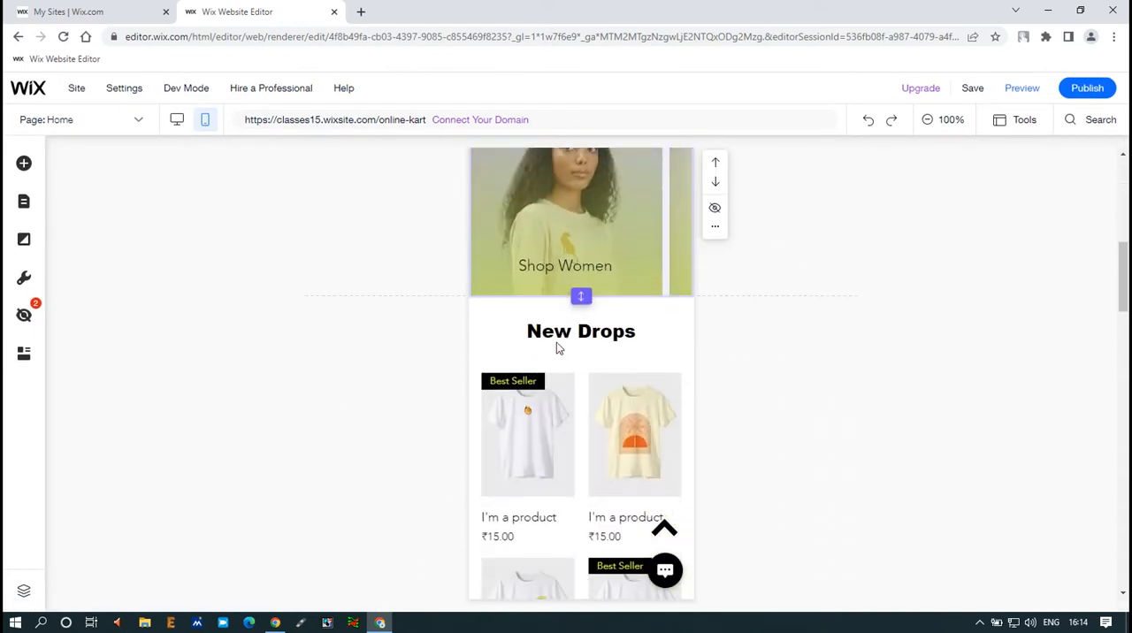
scroll(548, 353, down, 4)
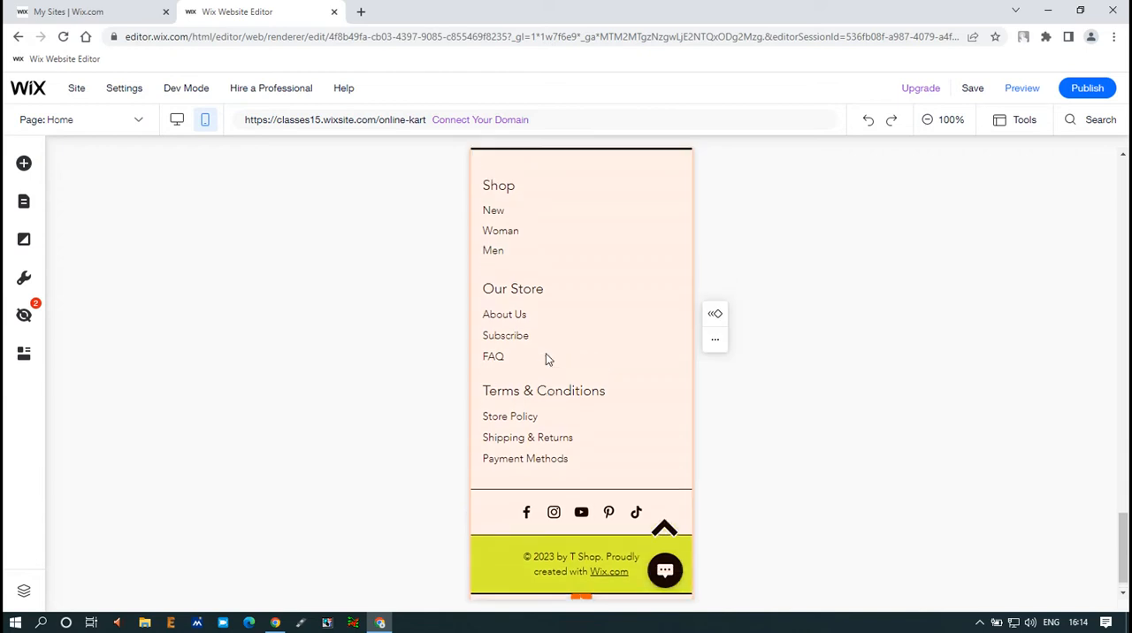
scroll(546, 354, up, 20)
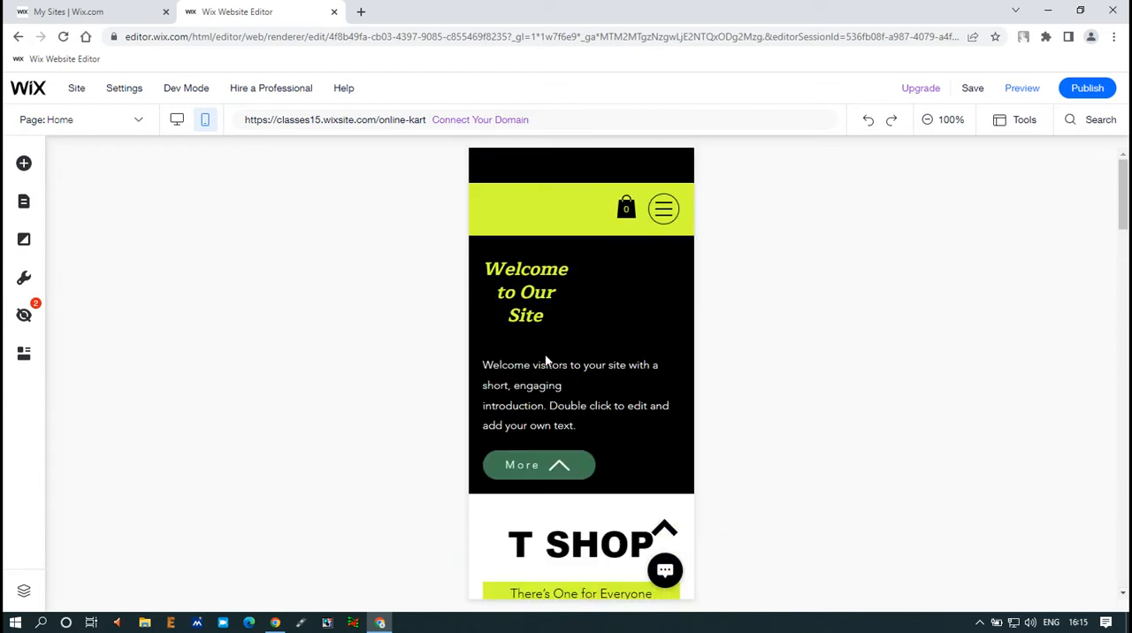
click(541, 173)
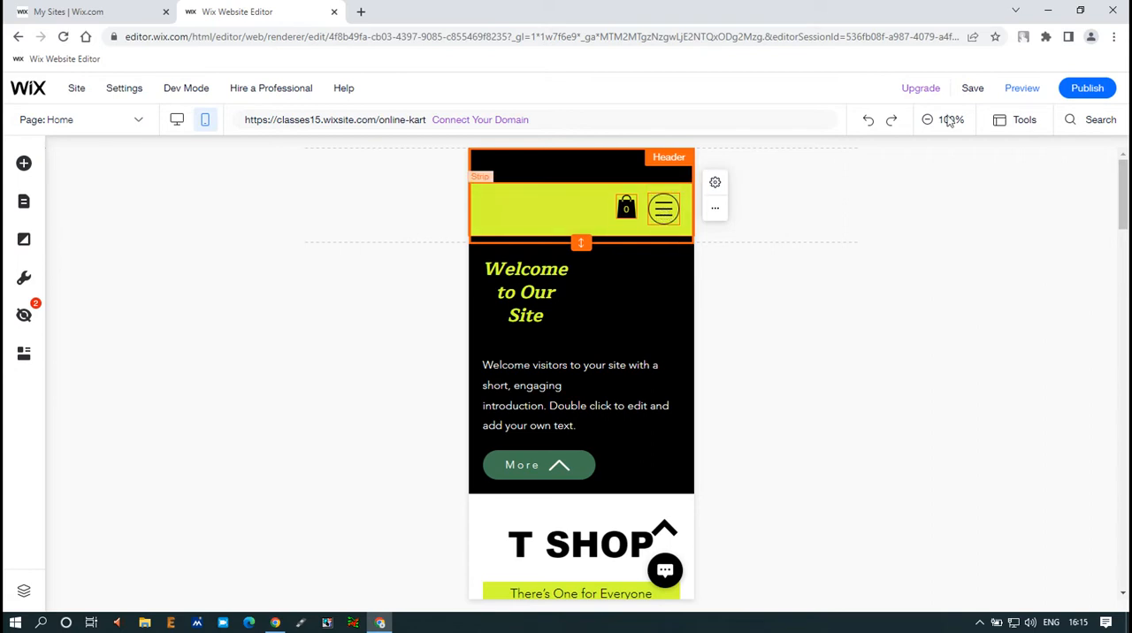
Step: Preview the mobile site and examine the home page from the welcome section through the products to the footer
click(972, 95)
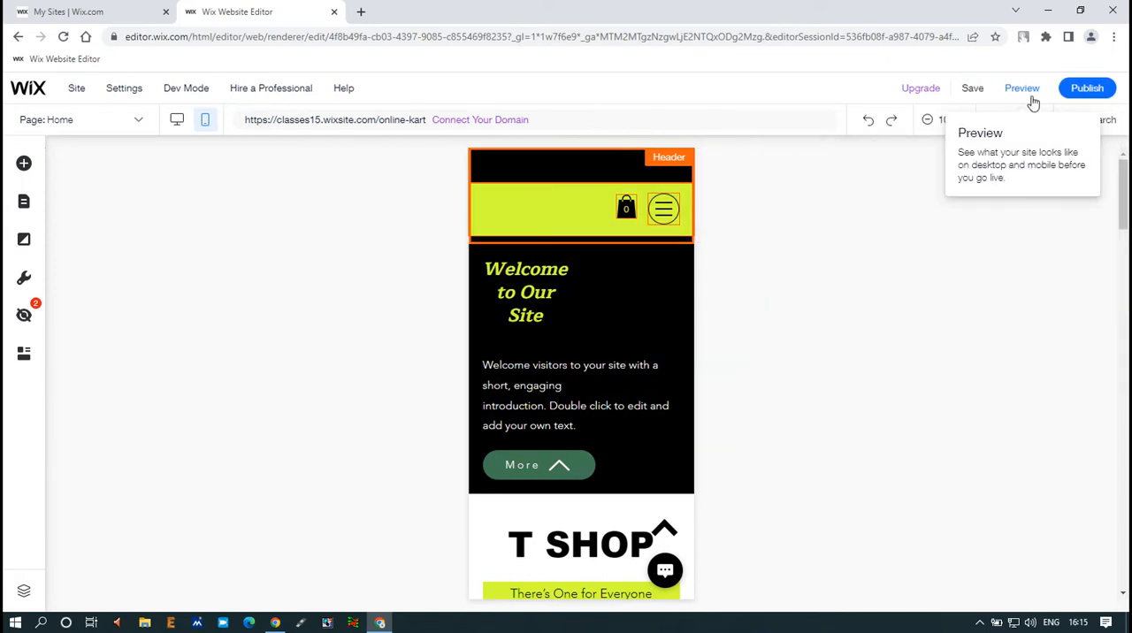
click(1024, 92)
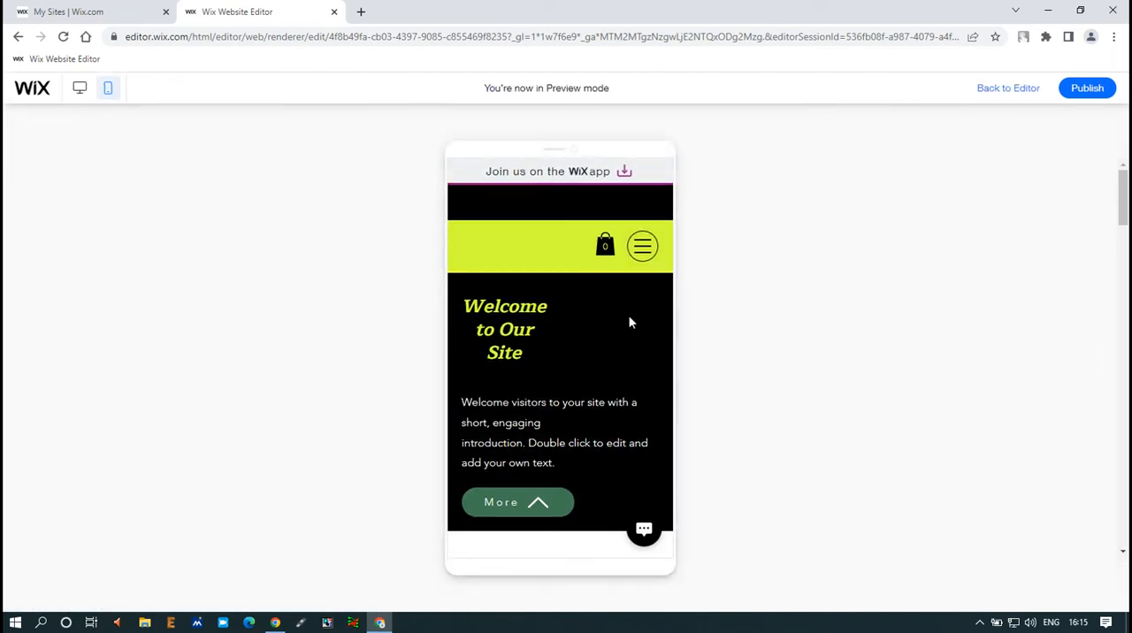
scroll(614, 313, down, 10)
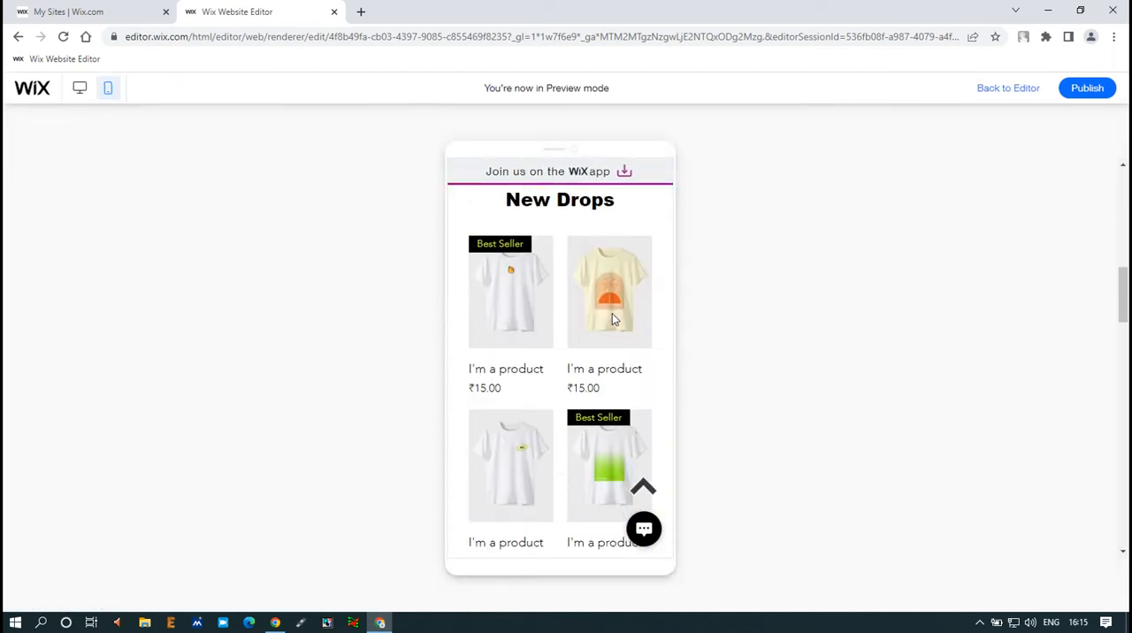
scroll(611, 320, up, 8)
scroll(619, 362, up, 2)
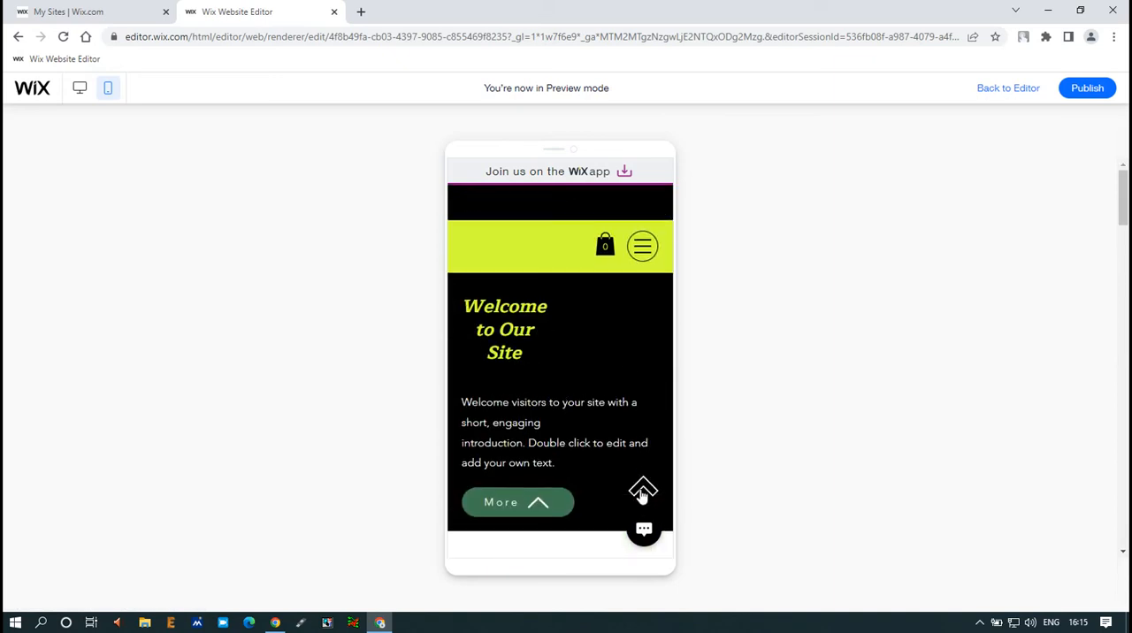
scroll(546, 399, down, 4)
scroll(545, 399, up, 4)
click(643, 537)
scroll(534, 255, down, 20)
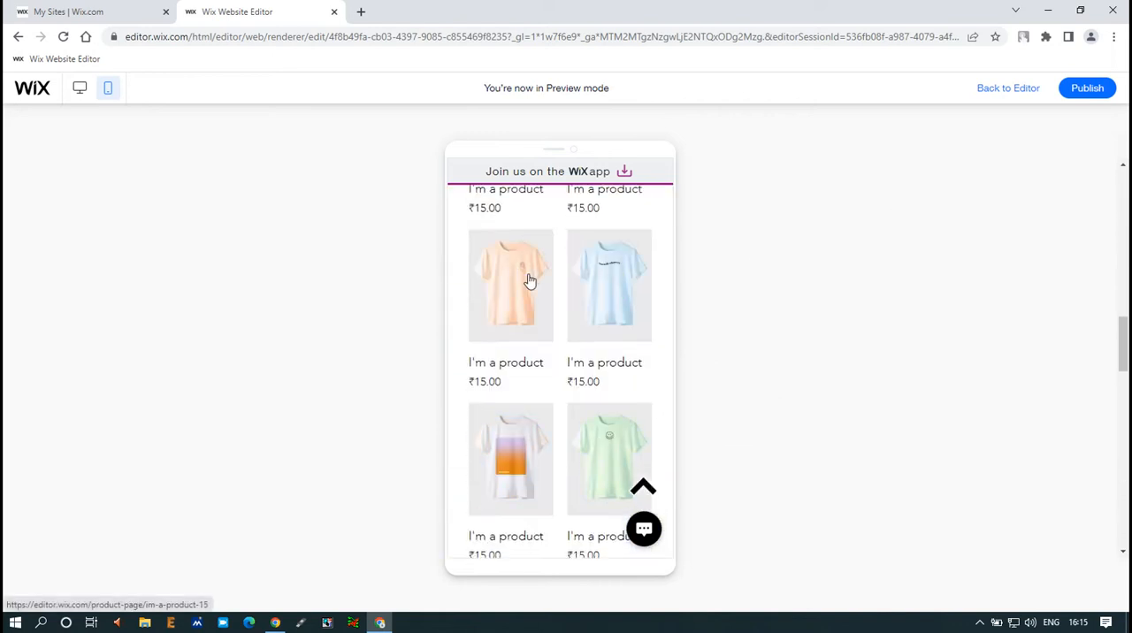
scroll(530, 281, down, 5)
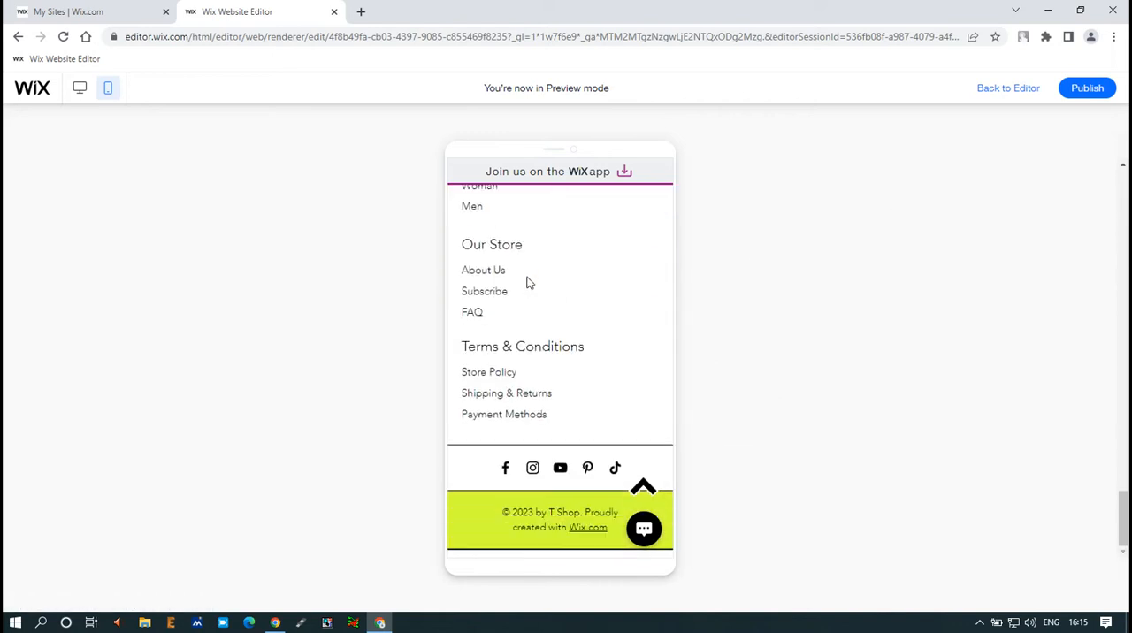
scroll(526, 283, up, 20)
Step: Examine the mobile navigation menu's page links and member account options, and close the menu
click(638, 249)
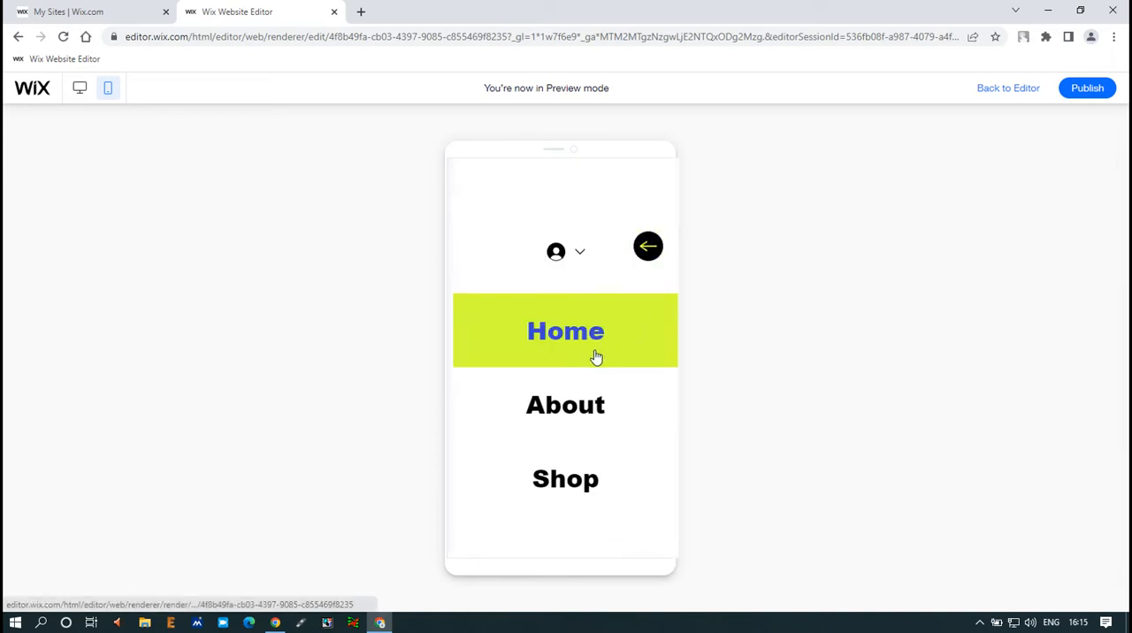
scroll(601, 407, down, 4)
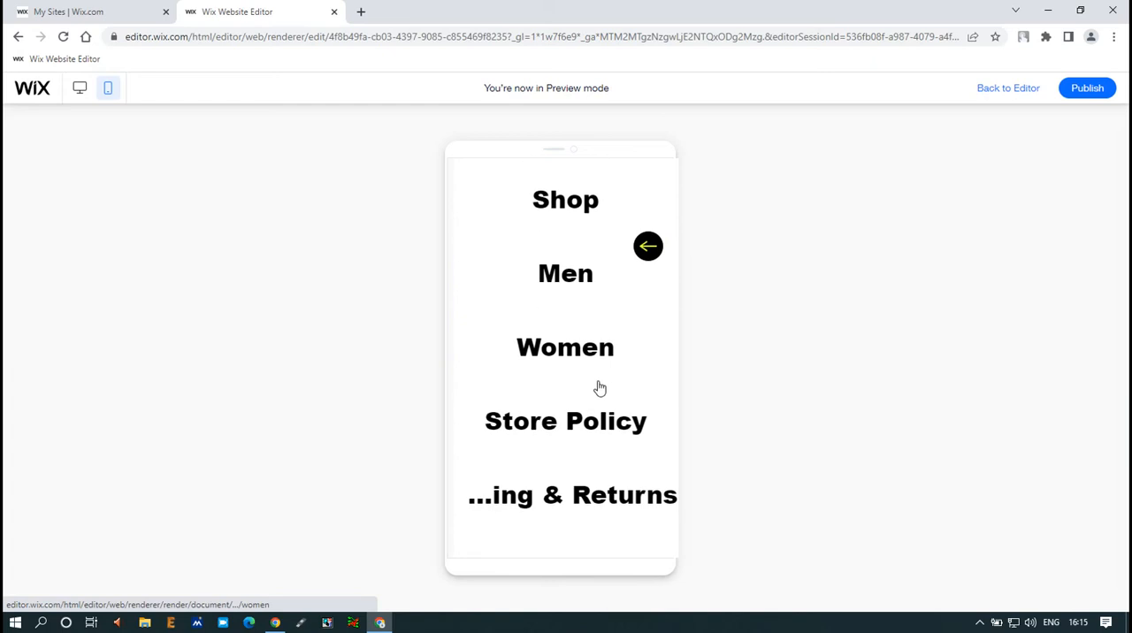
scroll(576, 482, up, 5)
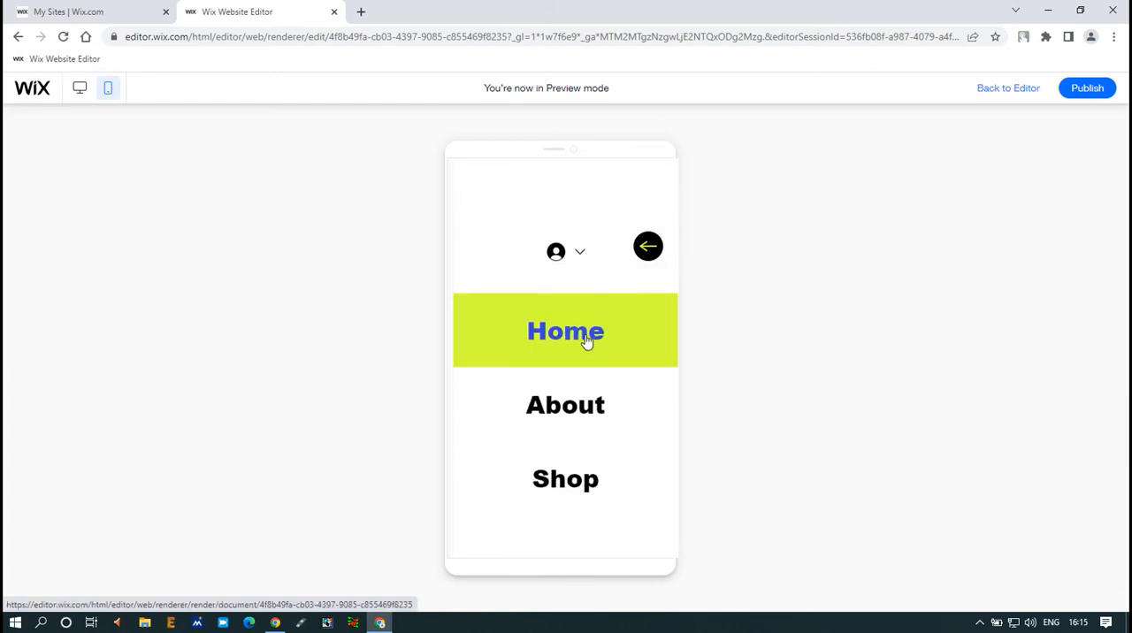
click(580, 254)
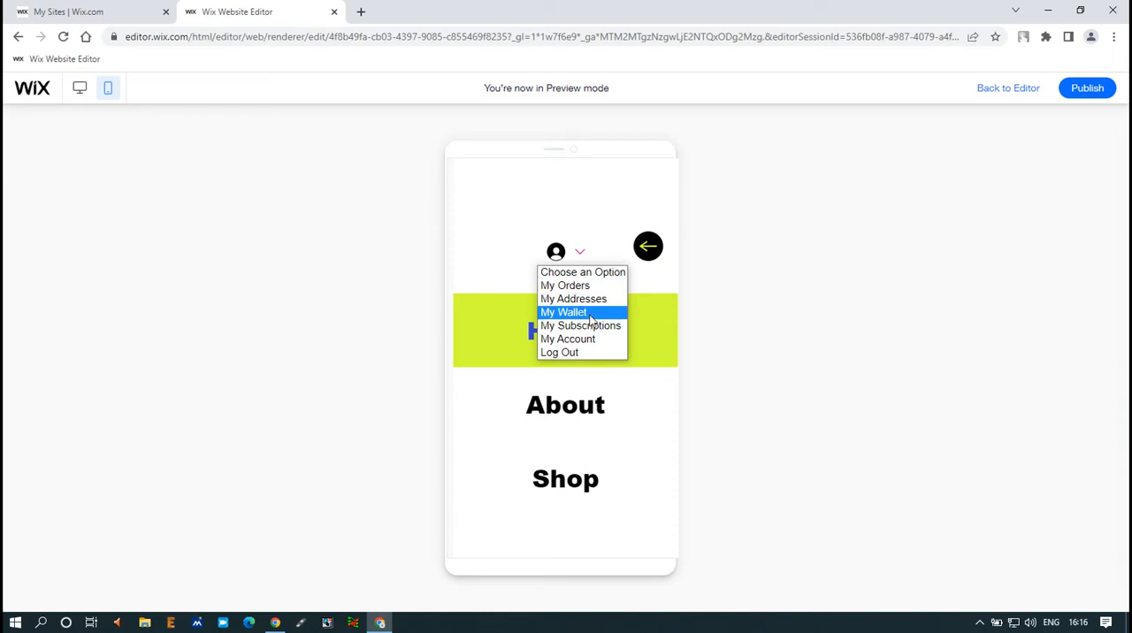
click(650, 252)
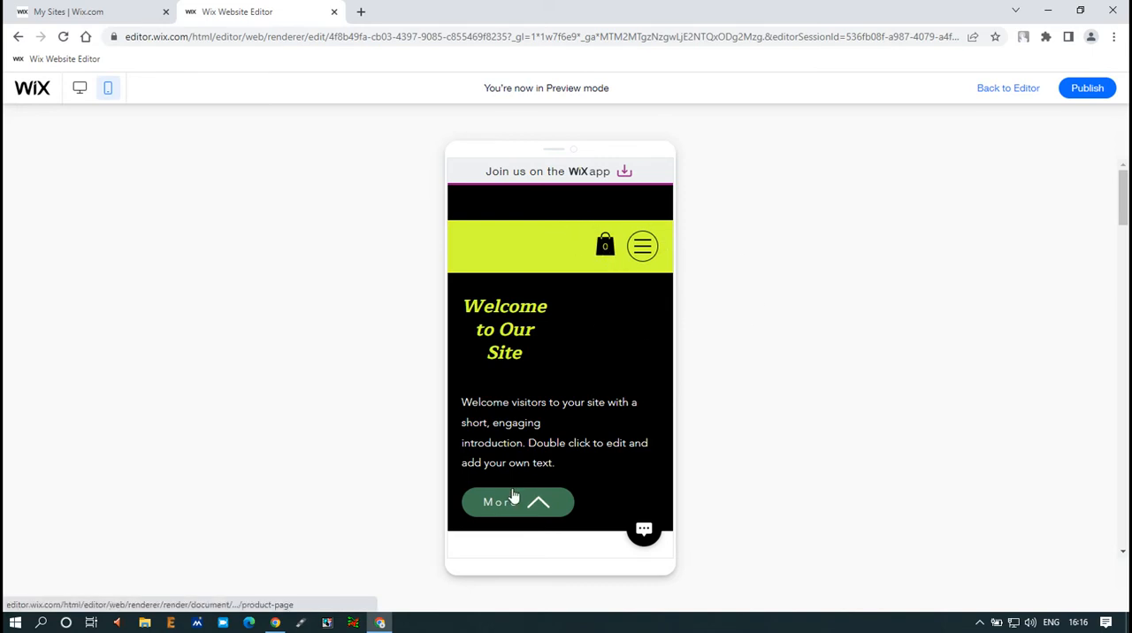
Step: View the My cart page in the mobile preview and return to the Home page through the navigation menu
scroll(563, 344, down, 5)
click(566, 354)
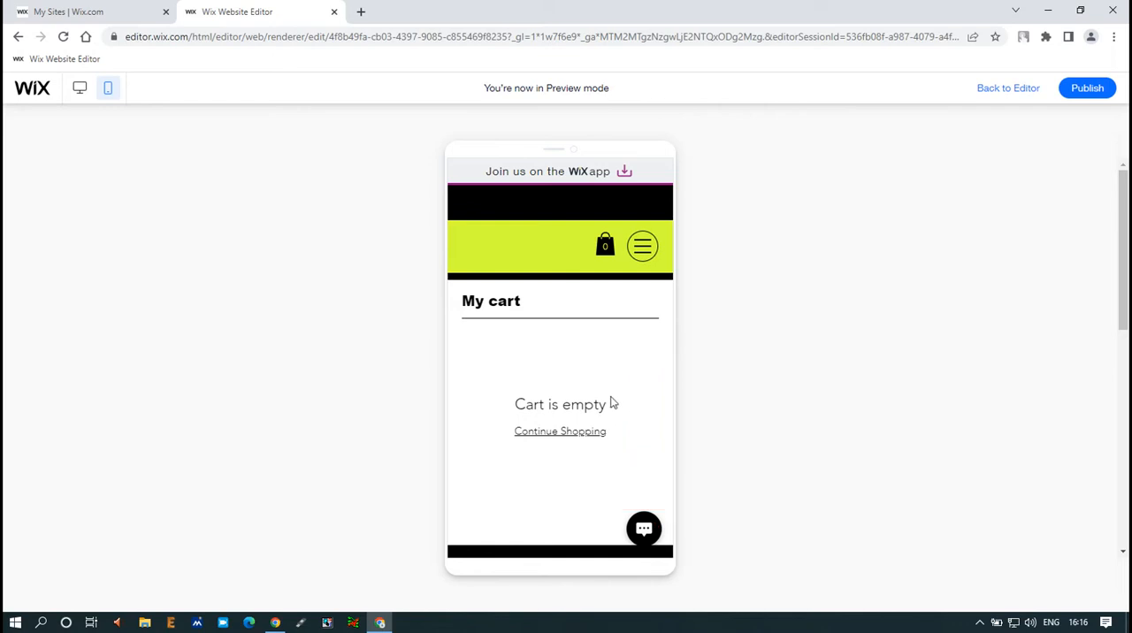
click(642, 248)
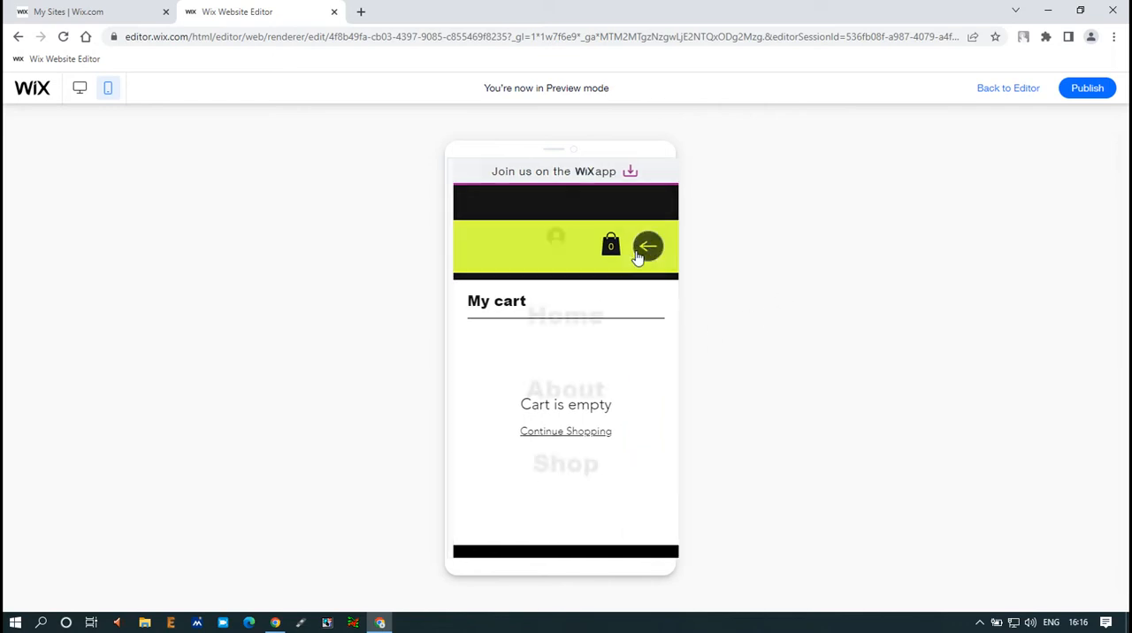
click(570, 332)
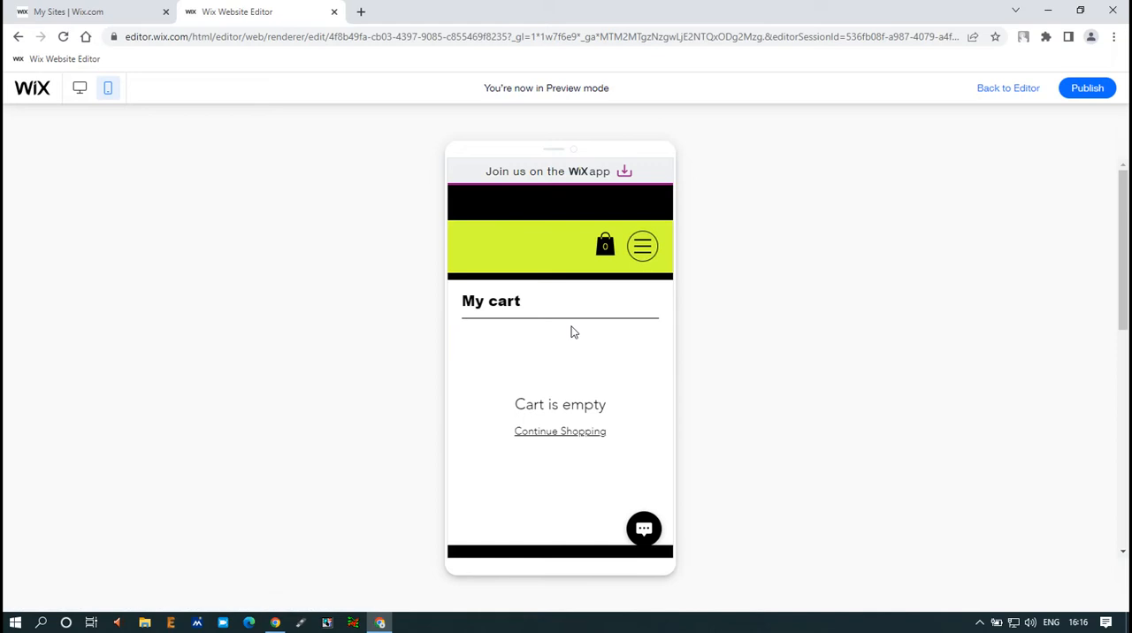
Step: Open the About page from the mobile navigation menu and examine its content down to the footer links
click(643, 250)
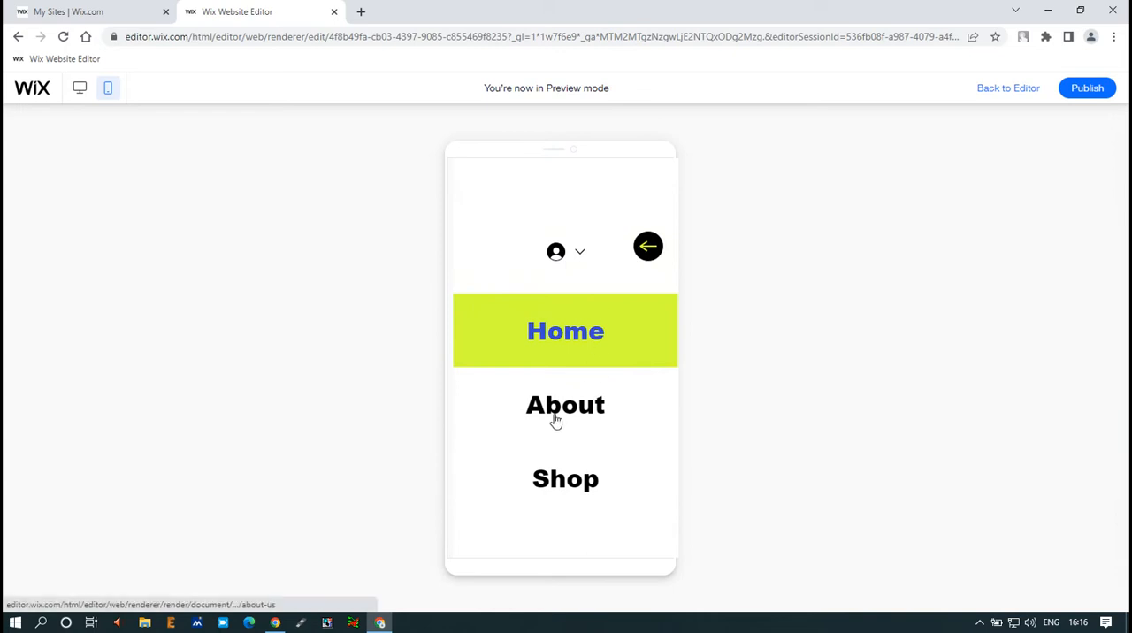
click(555, 419)
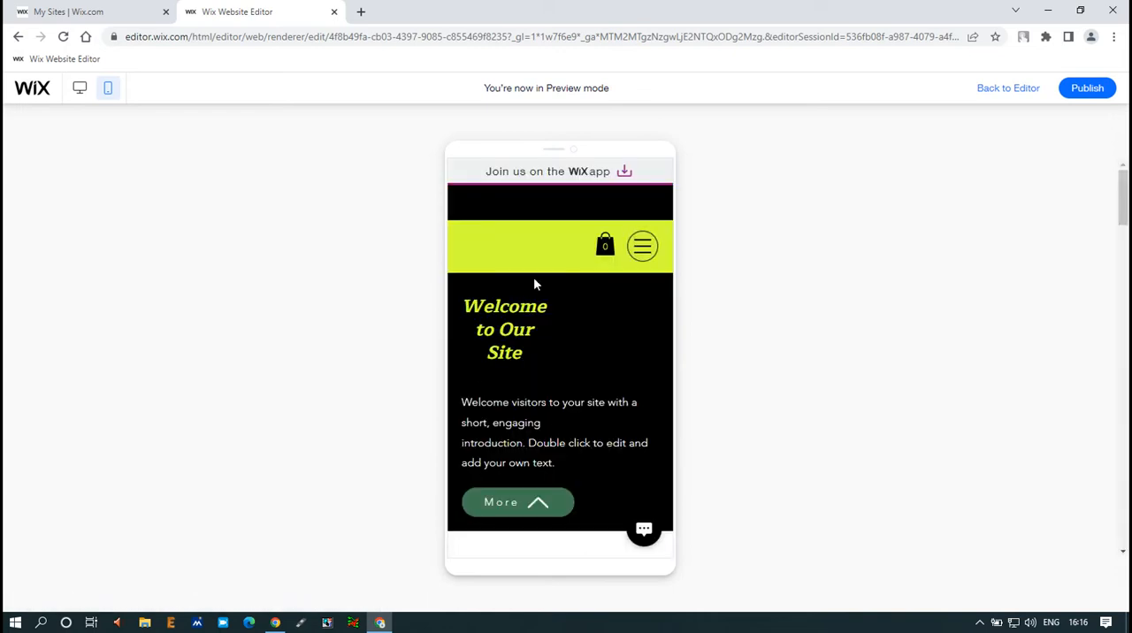
scroll(508, 467, down, 5)
scroll(577, 396, down, 8)
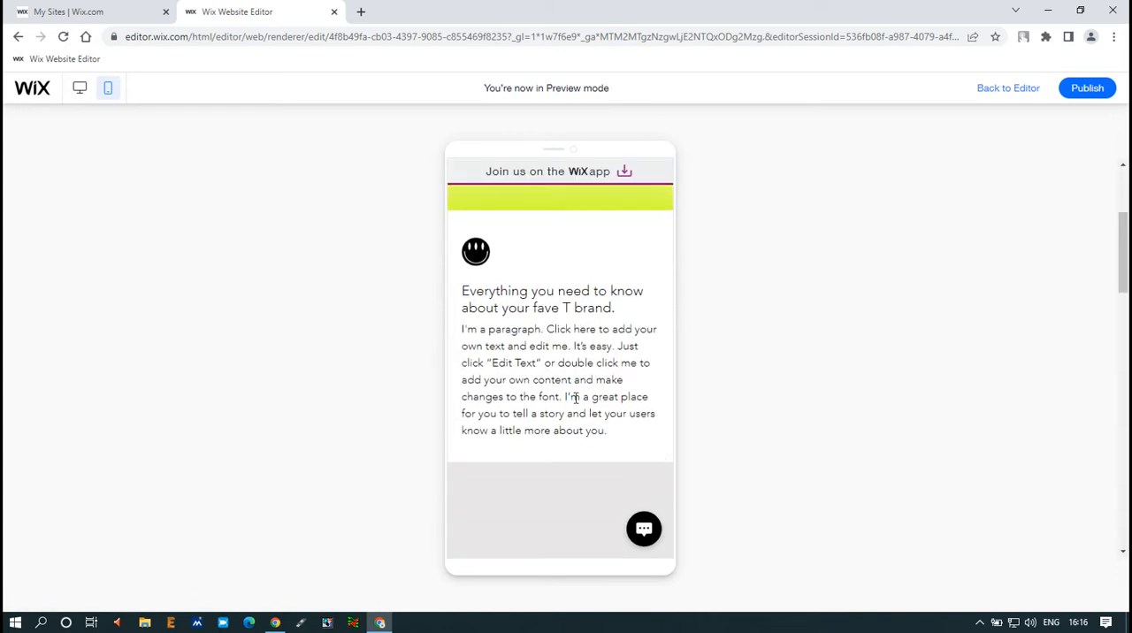
scroll(573, 405, down, 10)
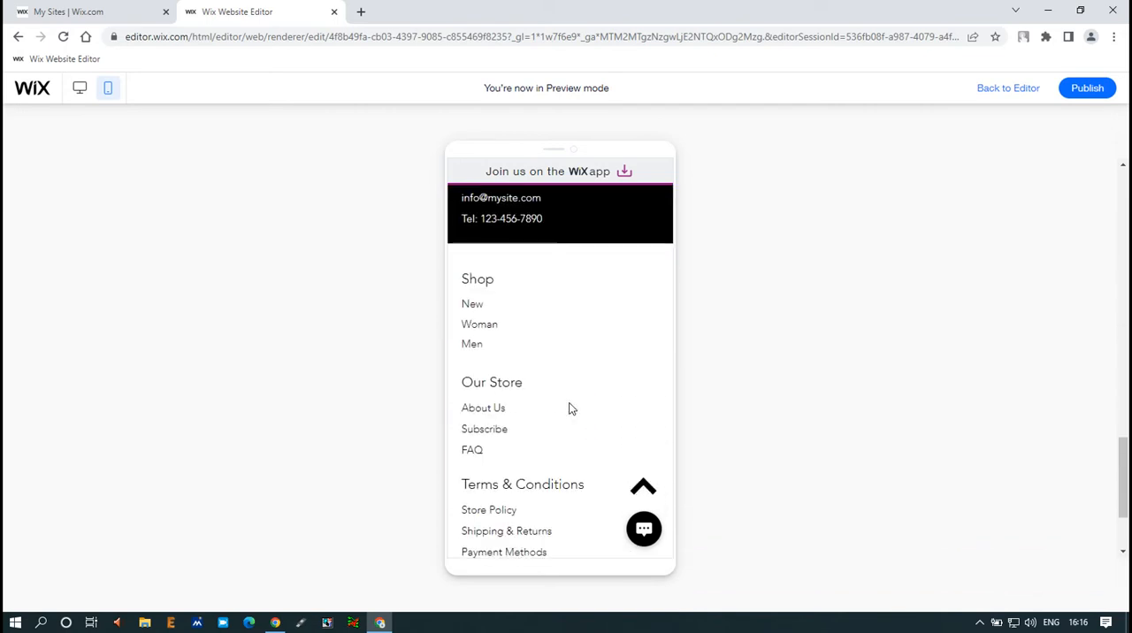
scroll(572, 408, down, 2)
scroll(571, 407, up, 3)
scroll(548, 402, down, 2)
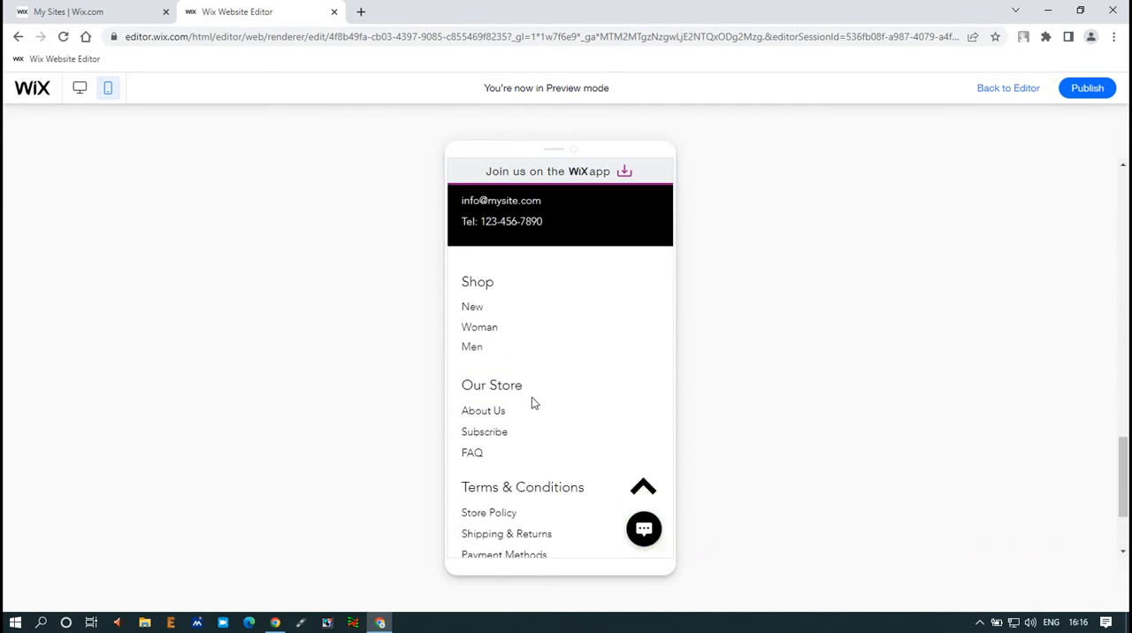
Step: Open the Men page from the footer's Shop links, look through its products, and return to the editor
click(472, 358)
scroll(555, 437, down, 5)
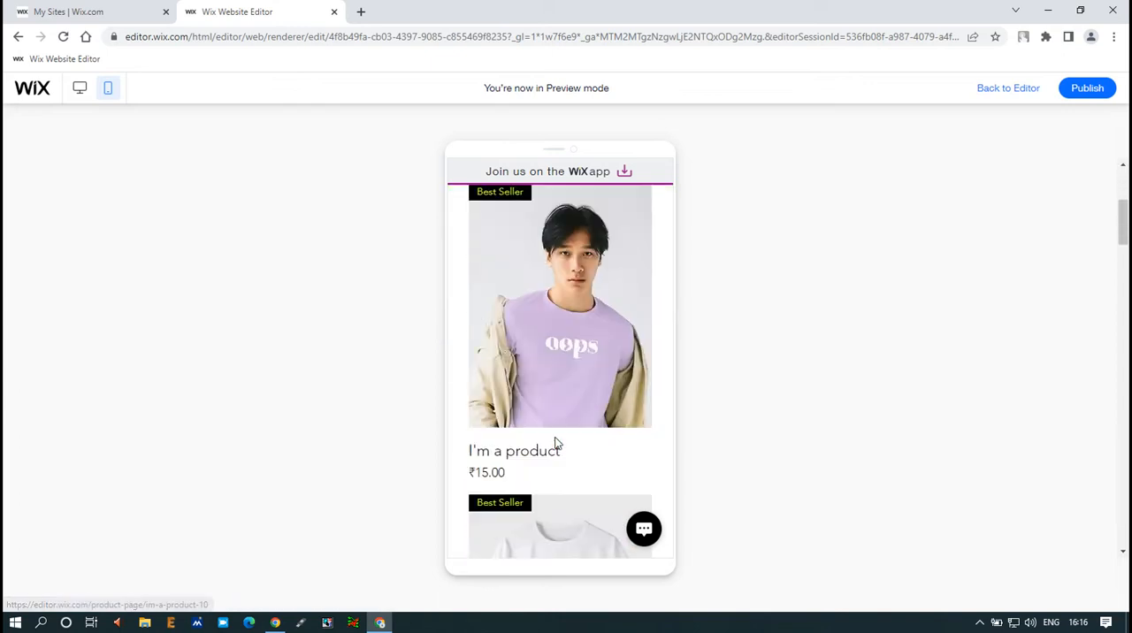
scroll(545, 390, down, 6)
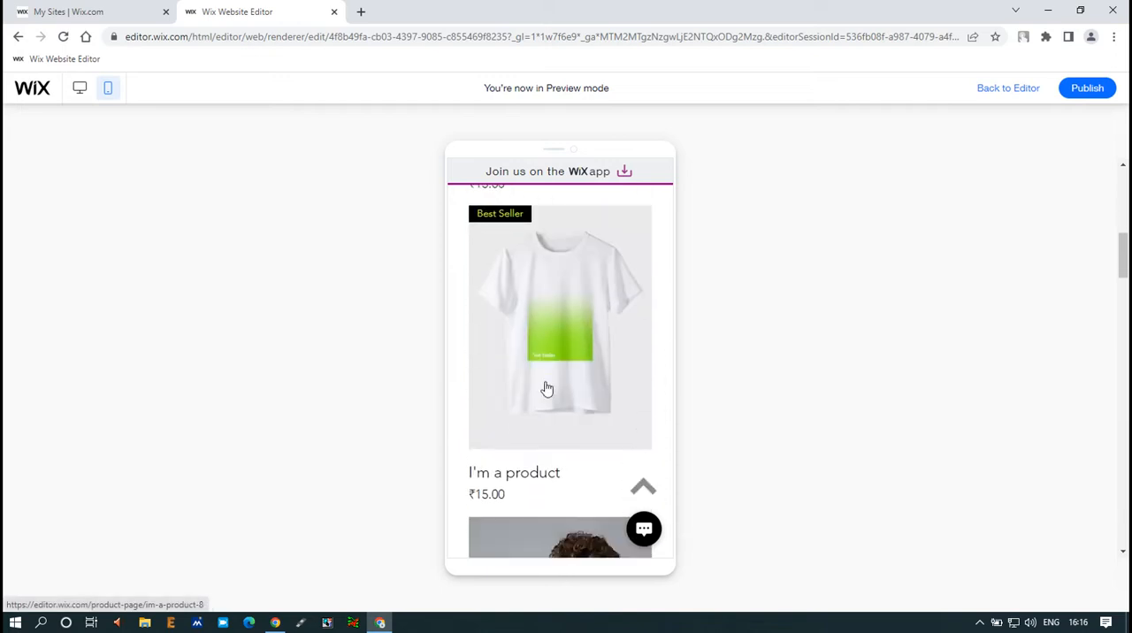
scroll(542, 391, down, 8)
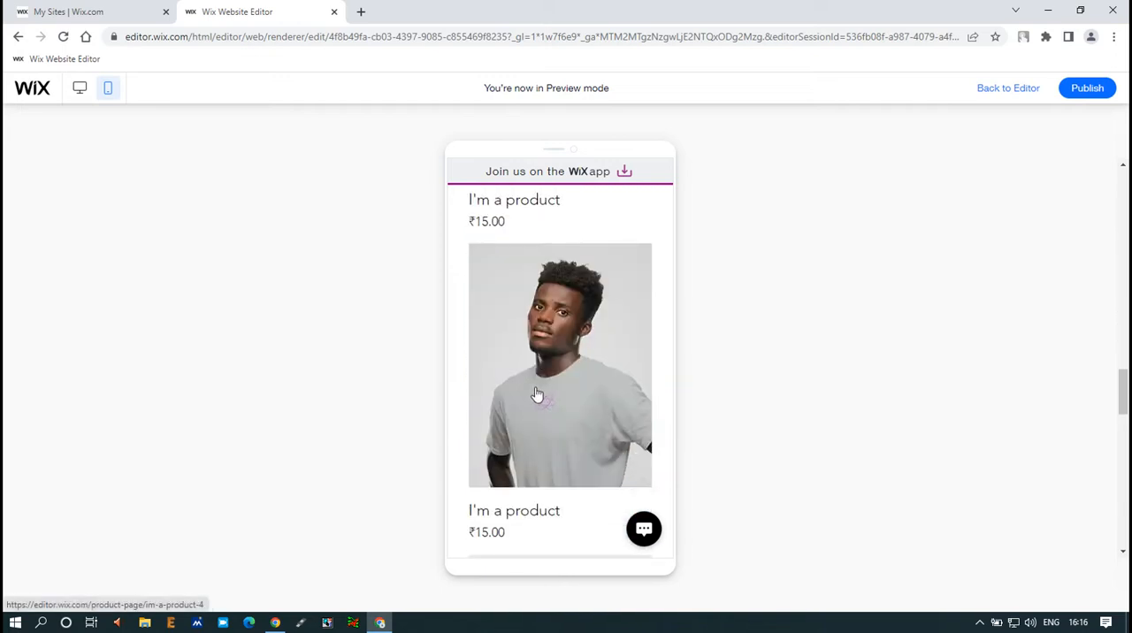
scroll(537, 395, down, 3)
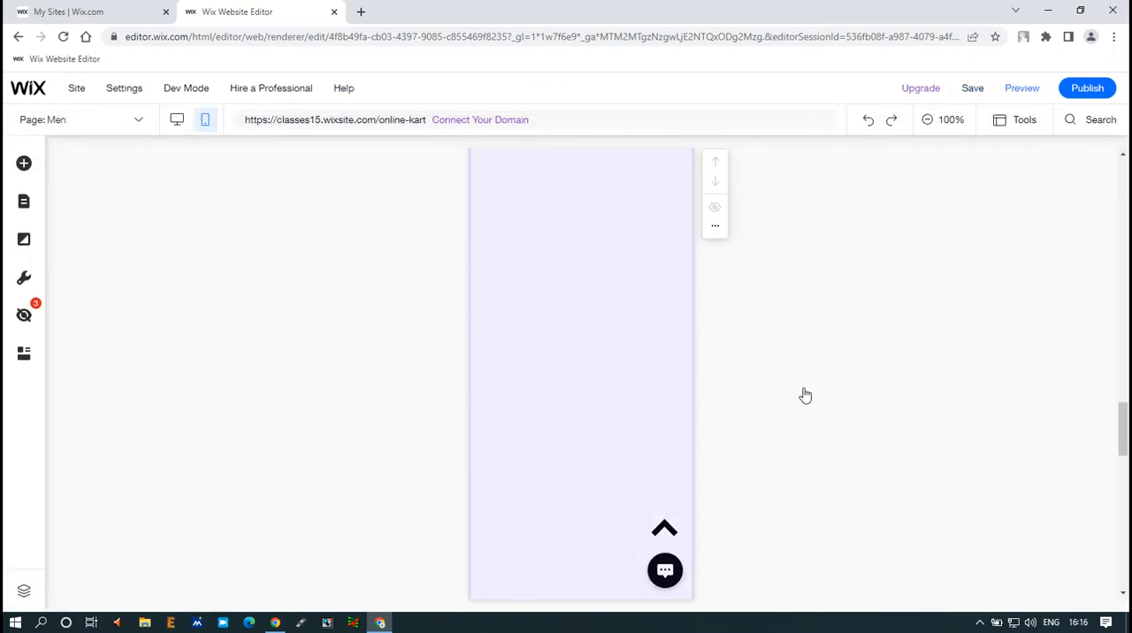
Step: Examine the Men page in the mobile editor, from the header and Shop Men title down through the product list
scroll(734, 354, up, 3)
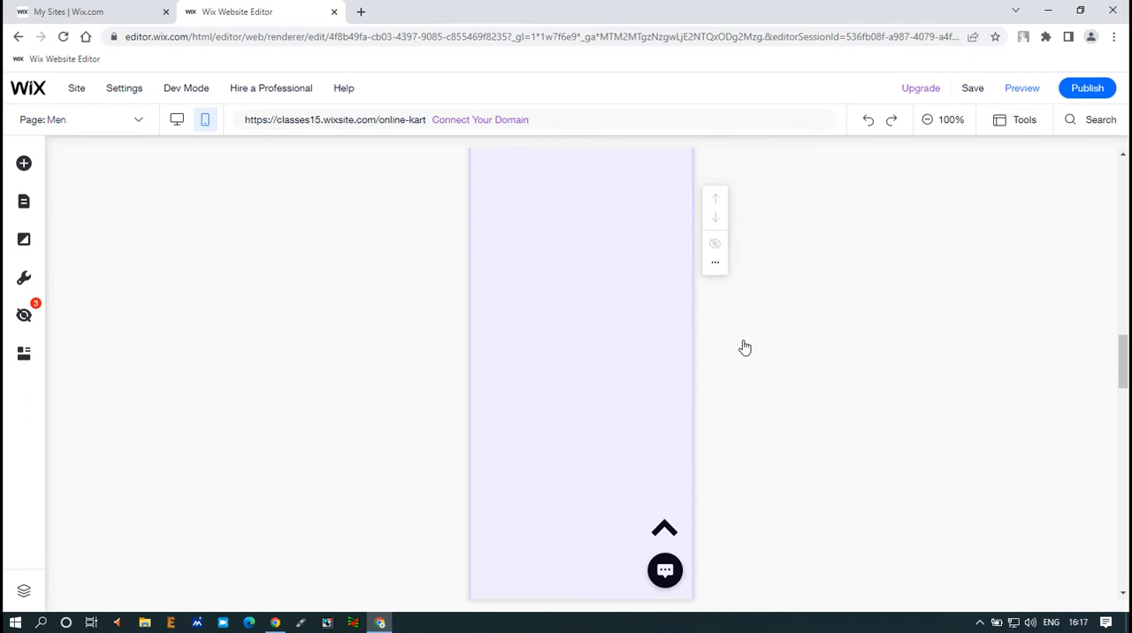
scroll(744, 348, up, 10)
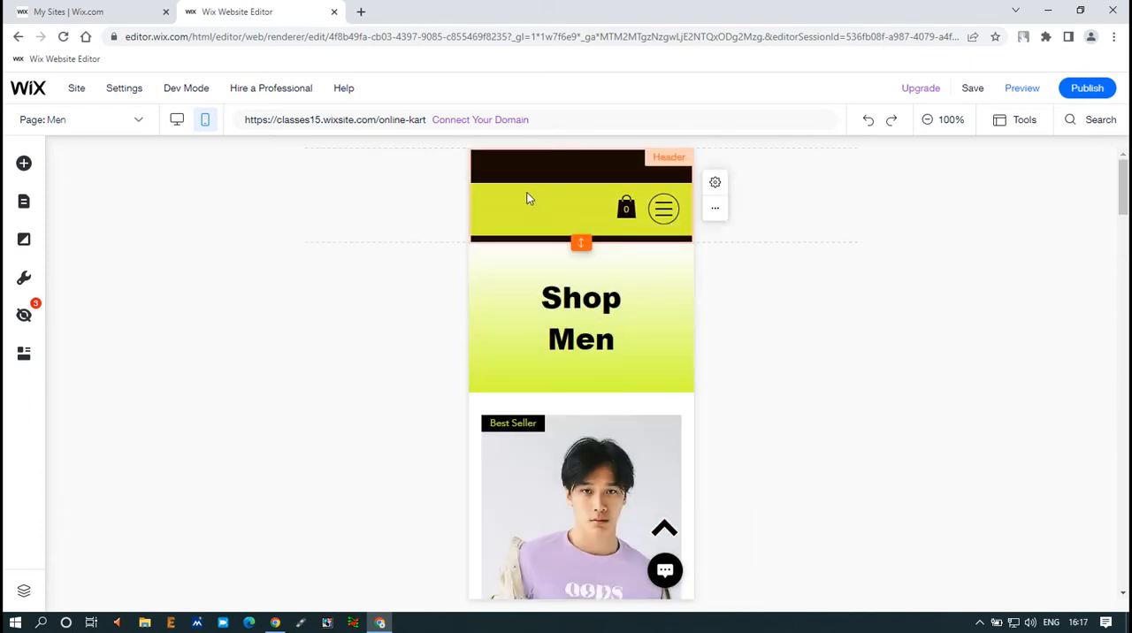
click(527, 200)
click(662, 293)
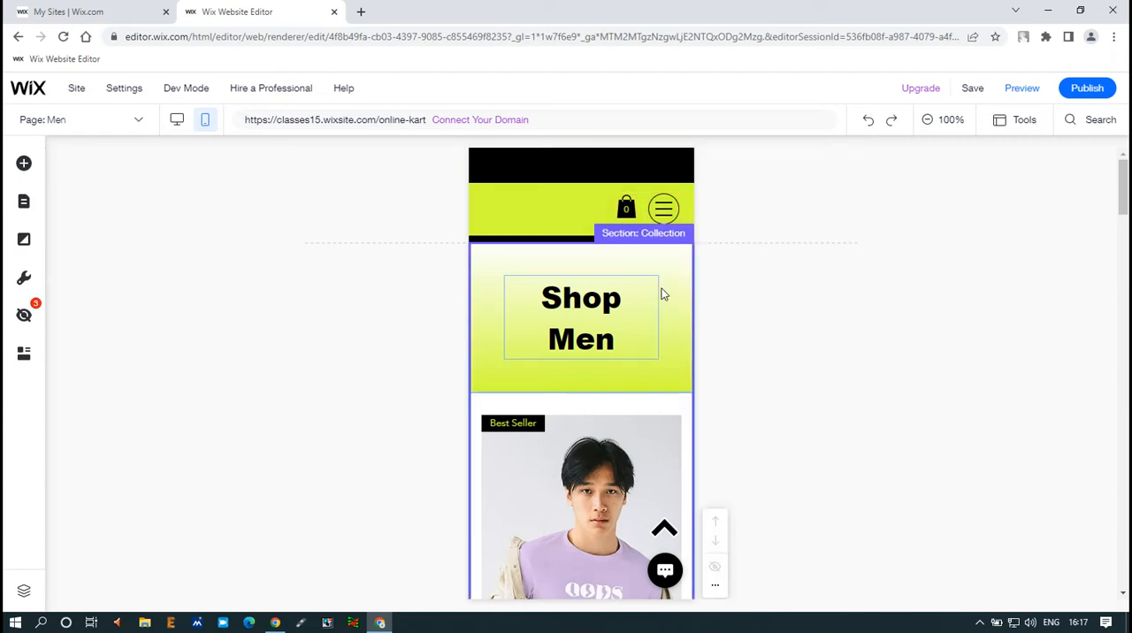
scroll(568, 306, down, 5)
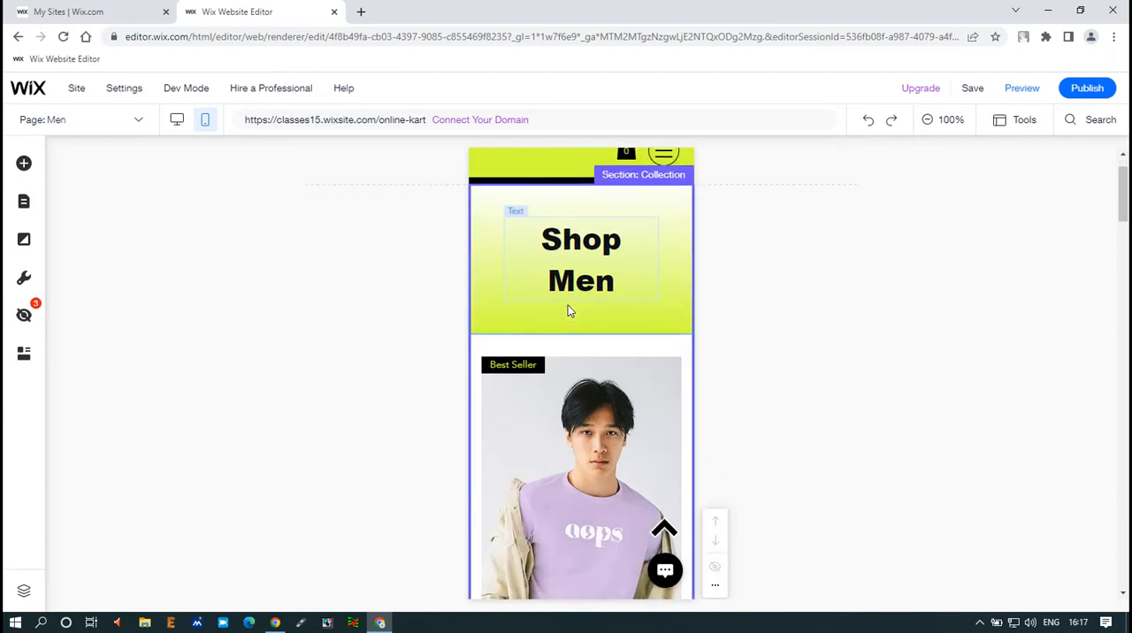
scroll(568, 315, down, 10)
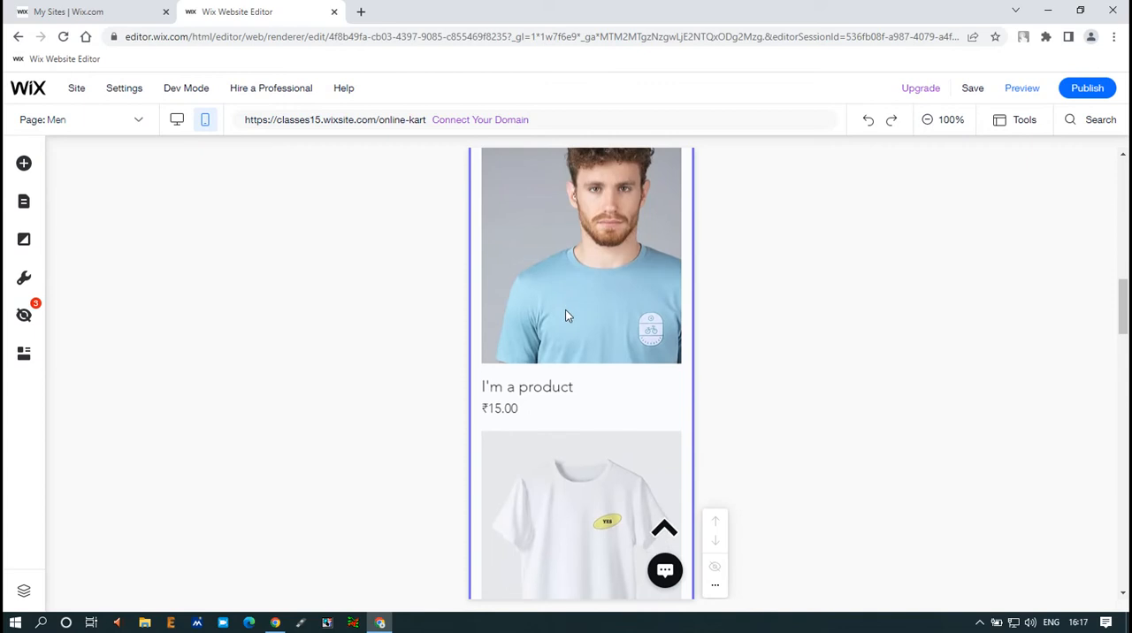
scroll(564, 320, down, 10)
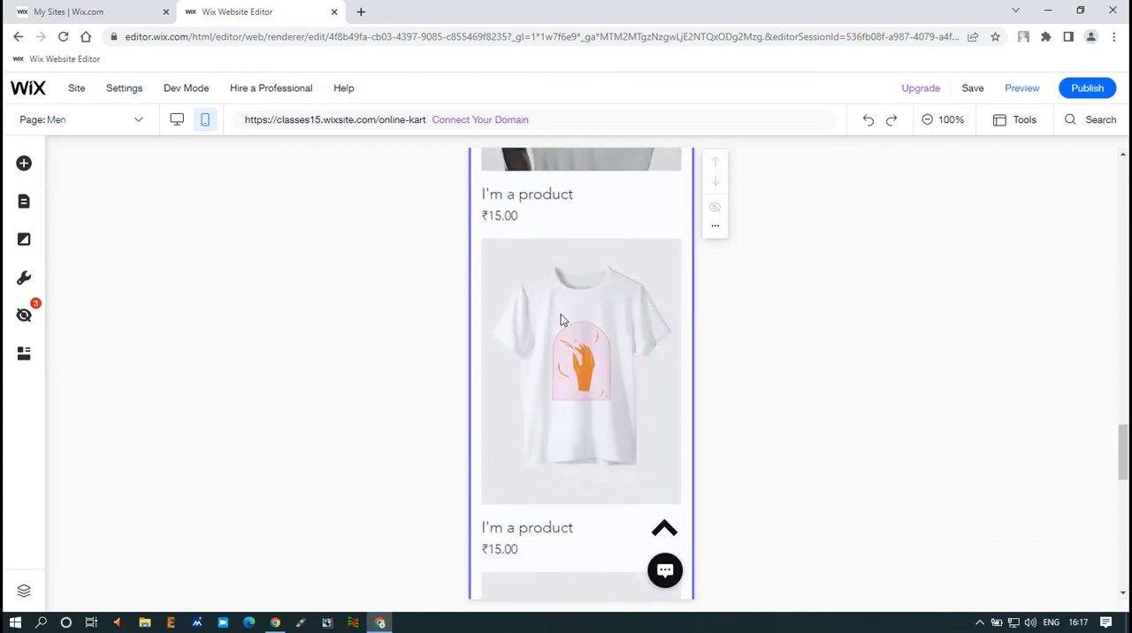
scroll(563, 320, up, 5)
scroll(561, 320, up, 5)
scroll(558, 319, down, 12)
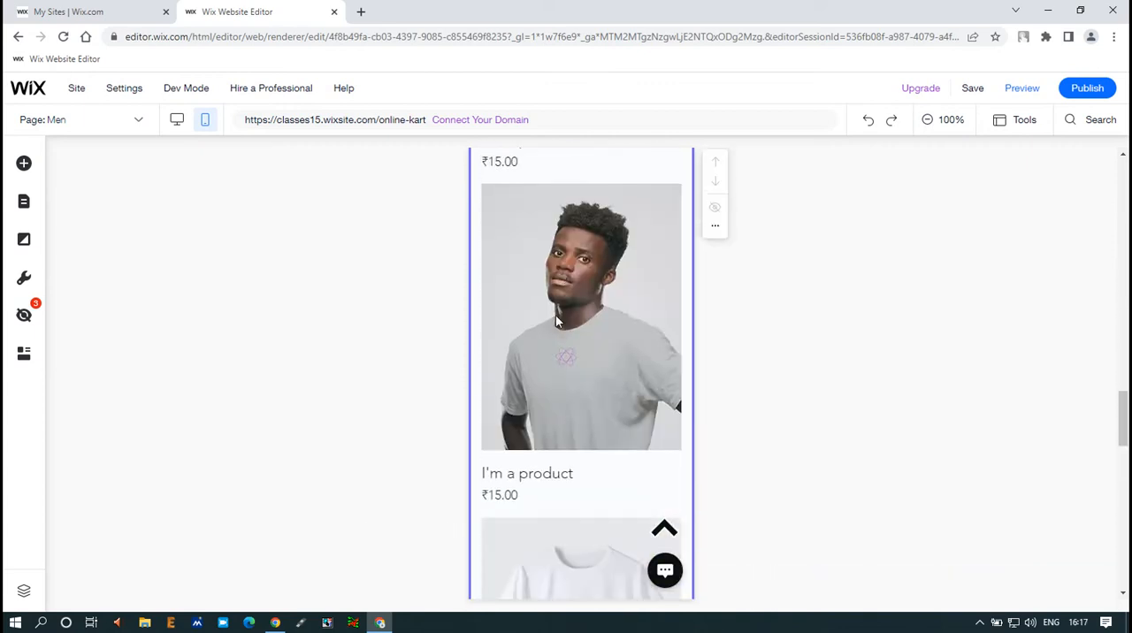
Step: Select the mobile footer and examine its contact details, link groups, social icons and copyright line
click(508, 271)
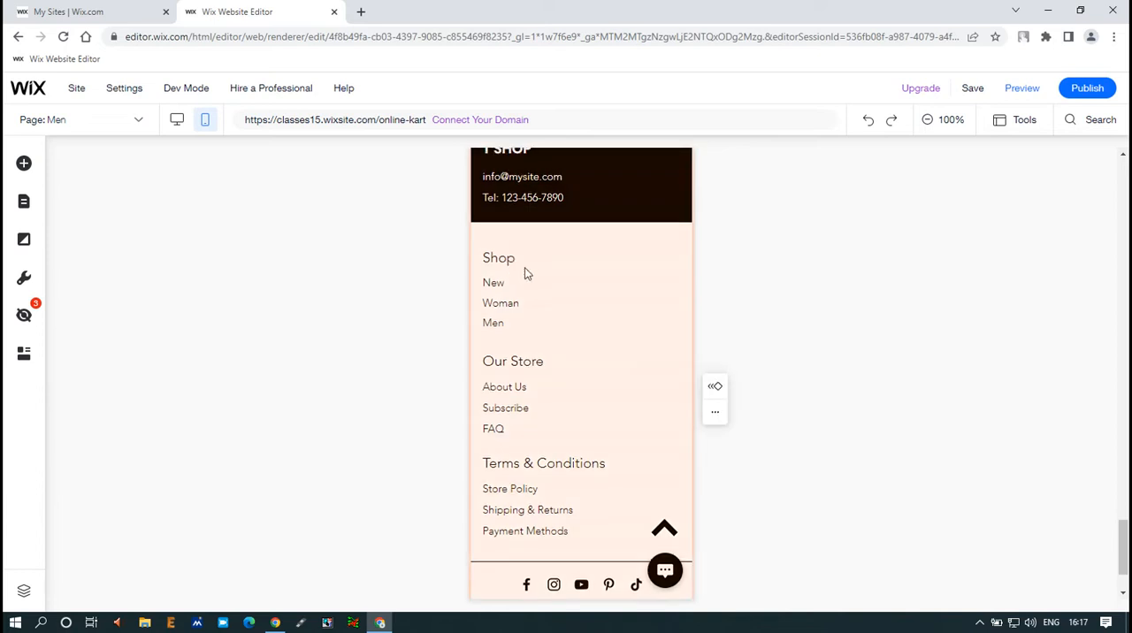
scroll(525, 273, up, 2)
click(601, 296)
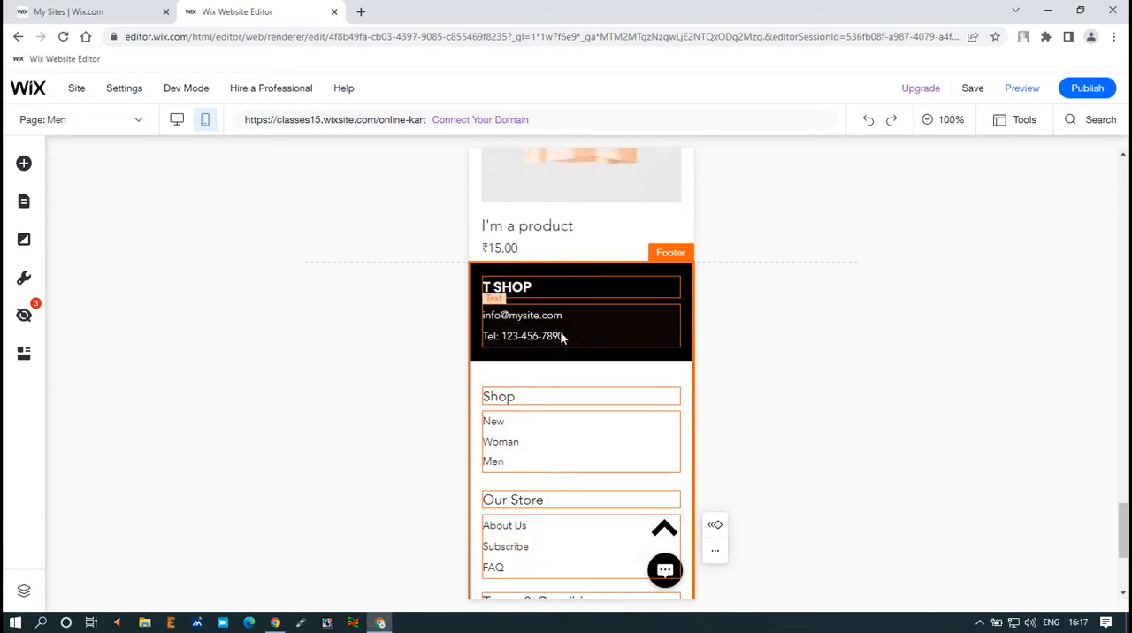
scroll(545, 341, down, 2)
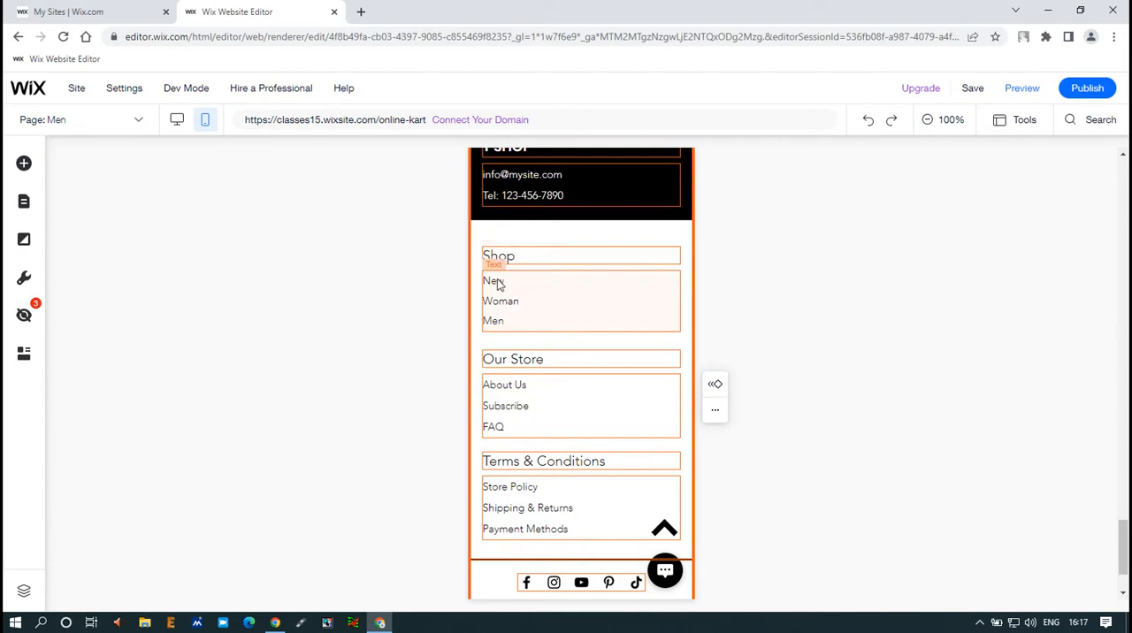
scroll(490, 389, down, 1)
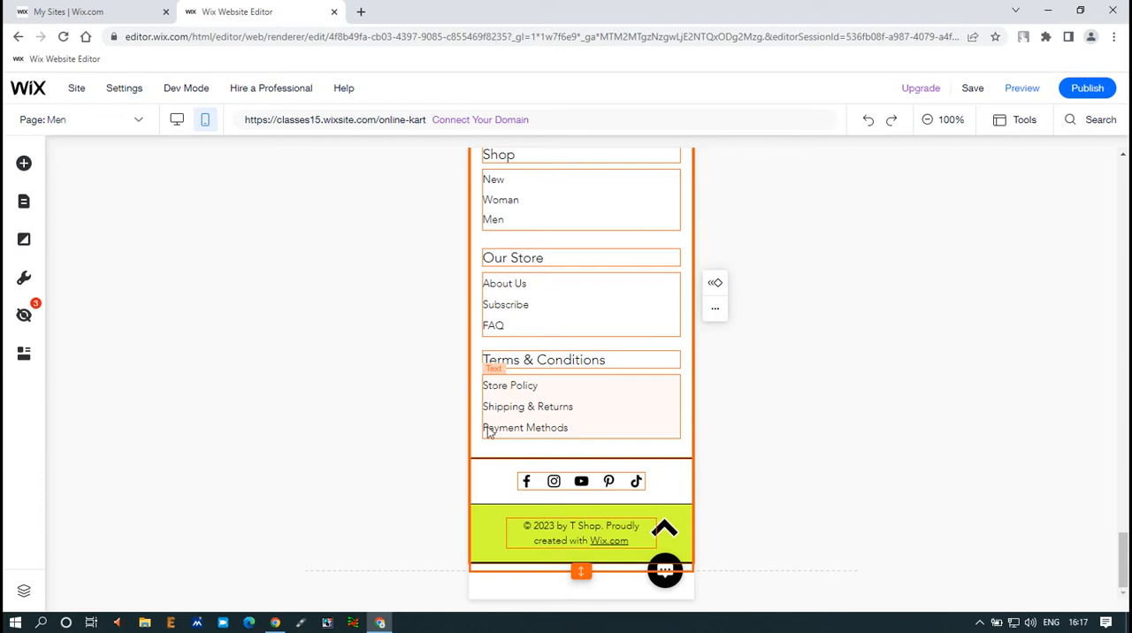
Step: Switch to the desktop version and examine the Men page's product grid and the footer's headings and links
click(178, 123)
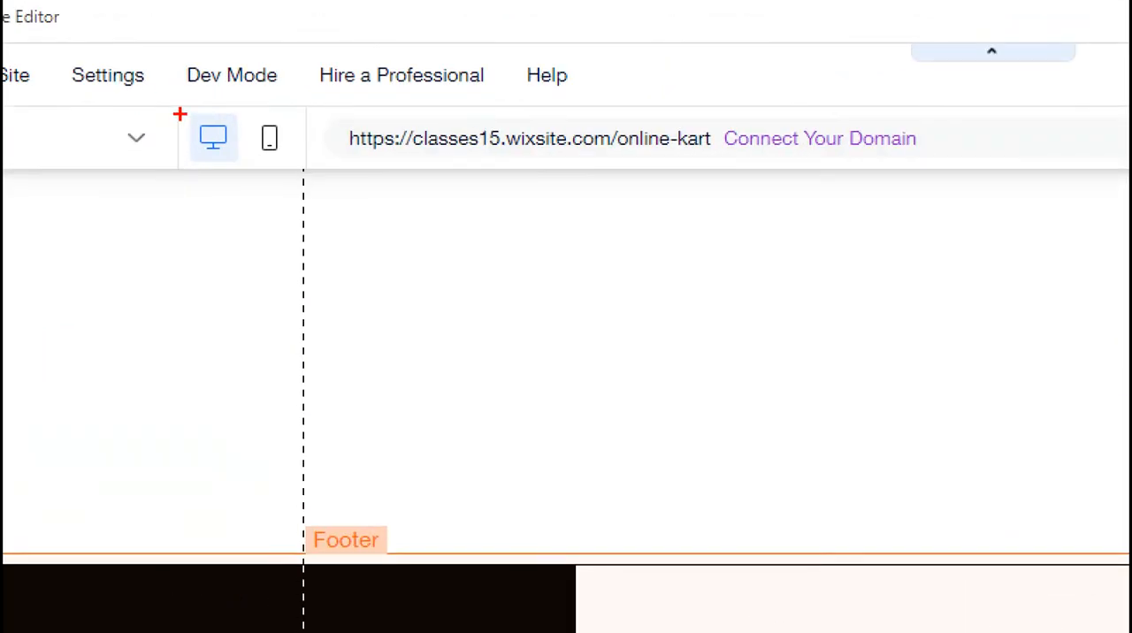
drag(175, 107, 257, 163)
mouse_move(188, 125)
mouse_down()
mouse_move(283, 94)
mouse_move(277, 149)
mouse_move(300, 179)
mouse_up()
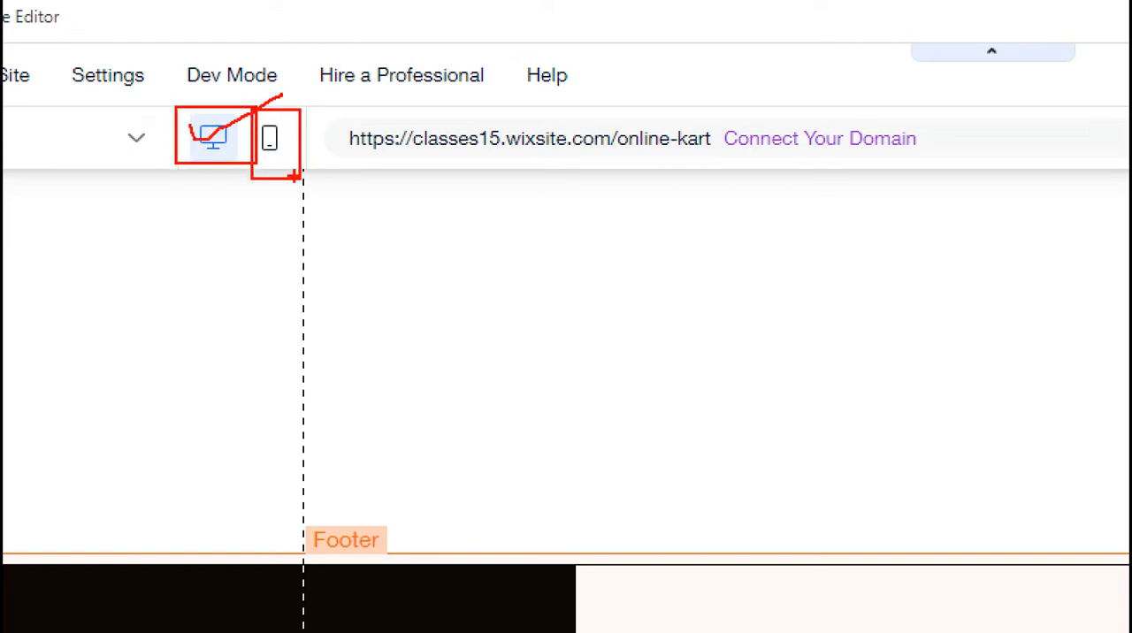
drag(276, 138, 331, 123)
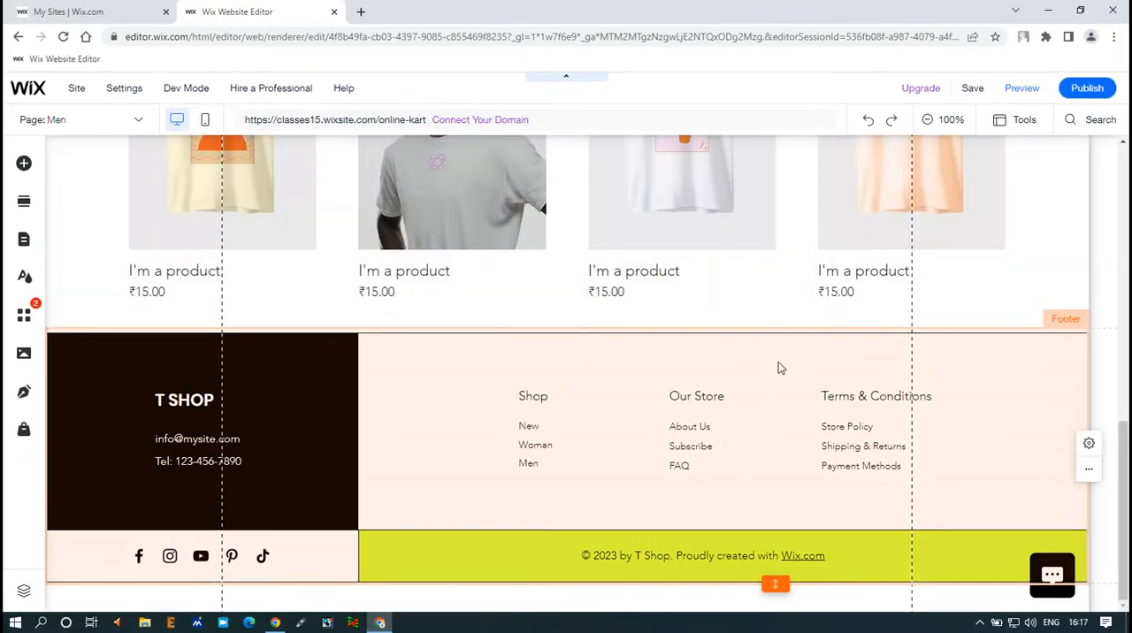
scroll(779, 362, up, 3)
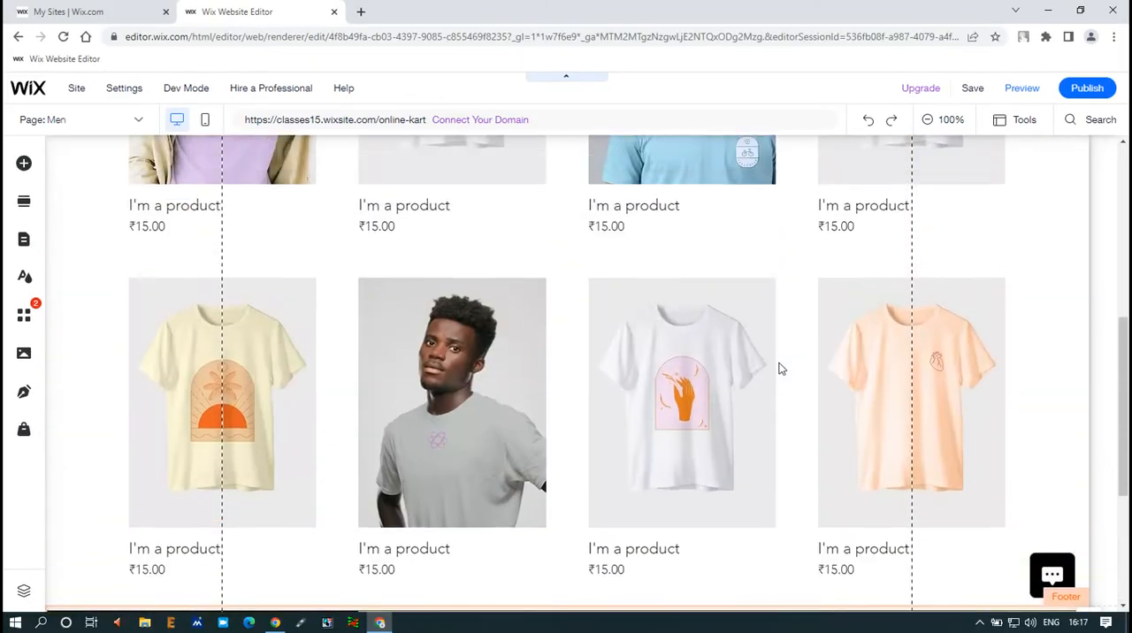
scroll(780, 367, down, 3)
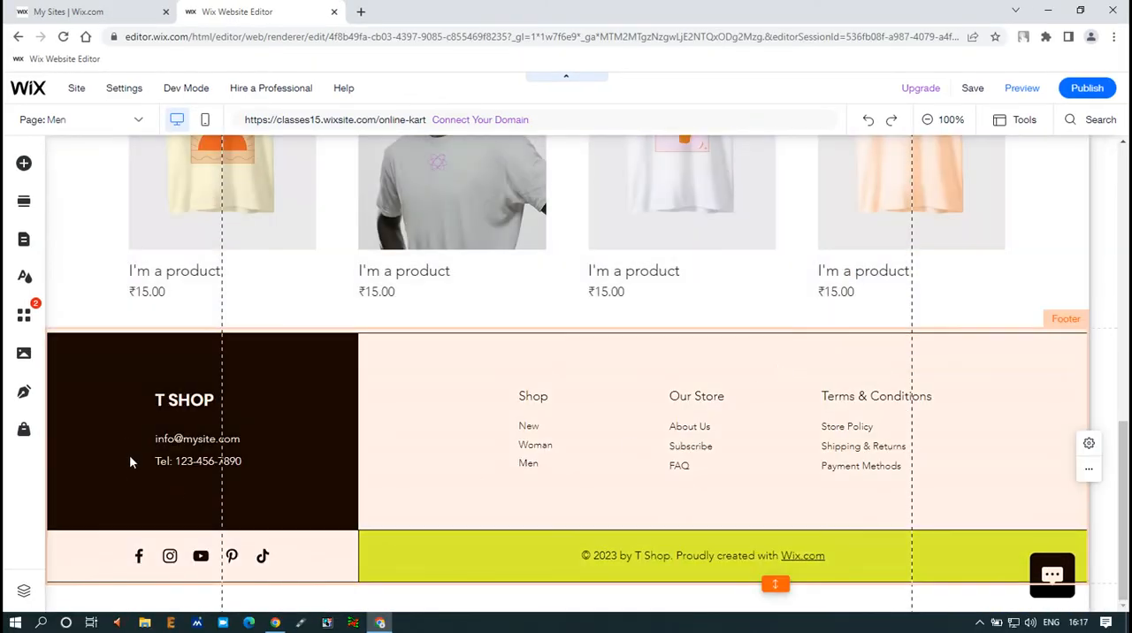
drag(64, 344, 1101, 583)
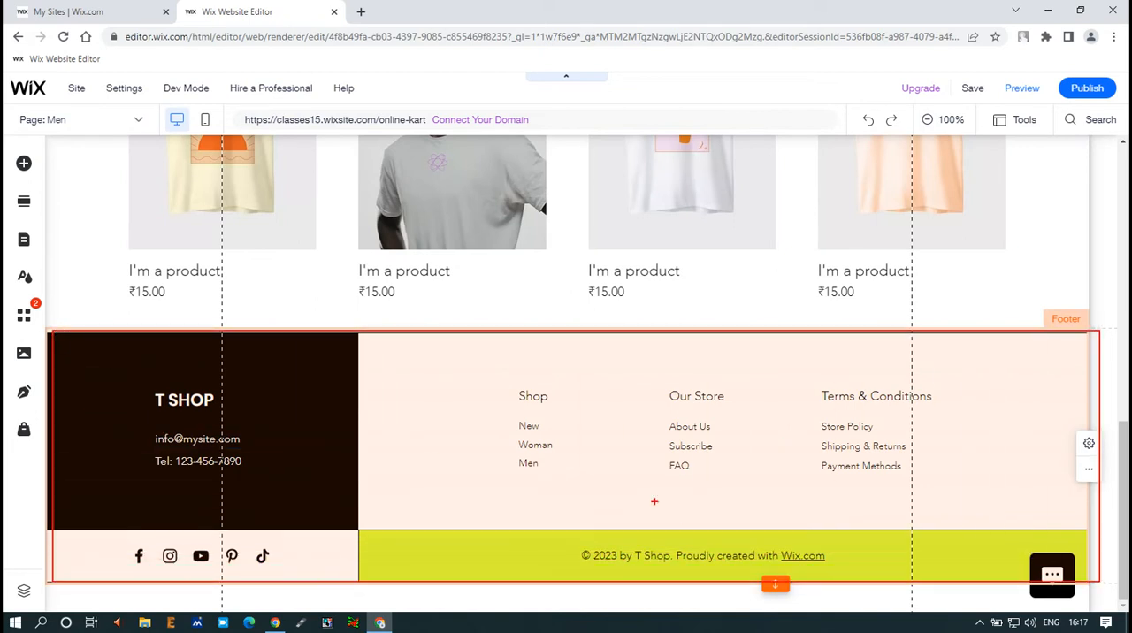
drag(498, 379, 936, 408)
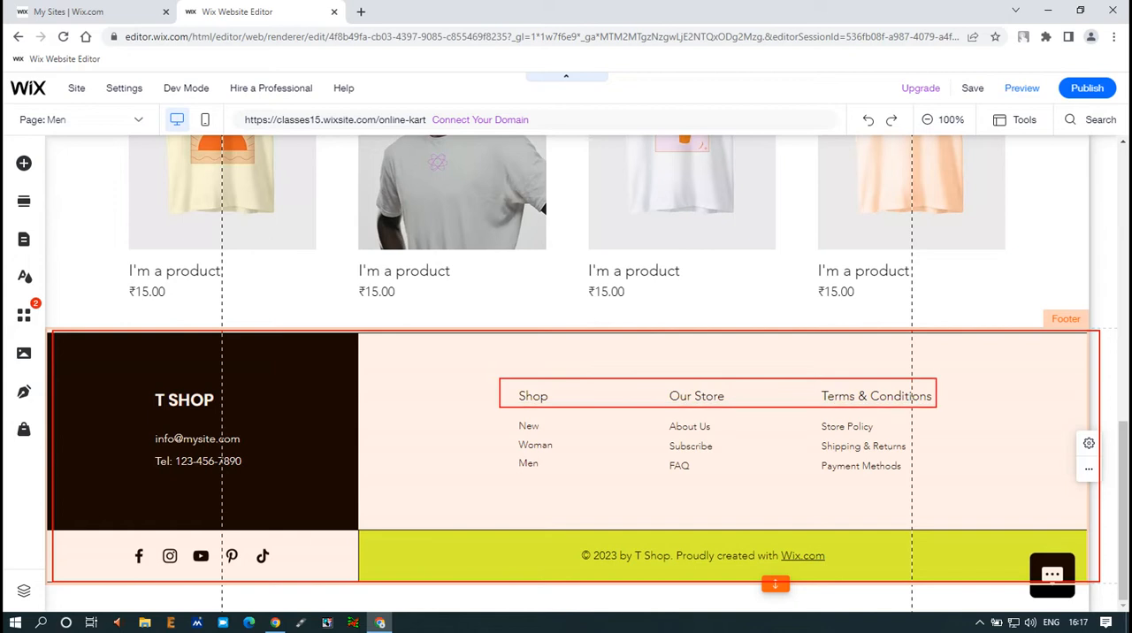
mouse_move(514, 422)
mouse_down()
mouse_move(658, 457)
mouse_move(920, 490)
mouse_up()
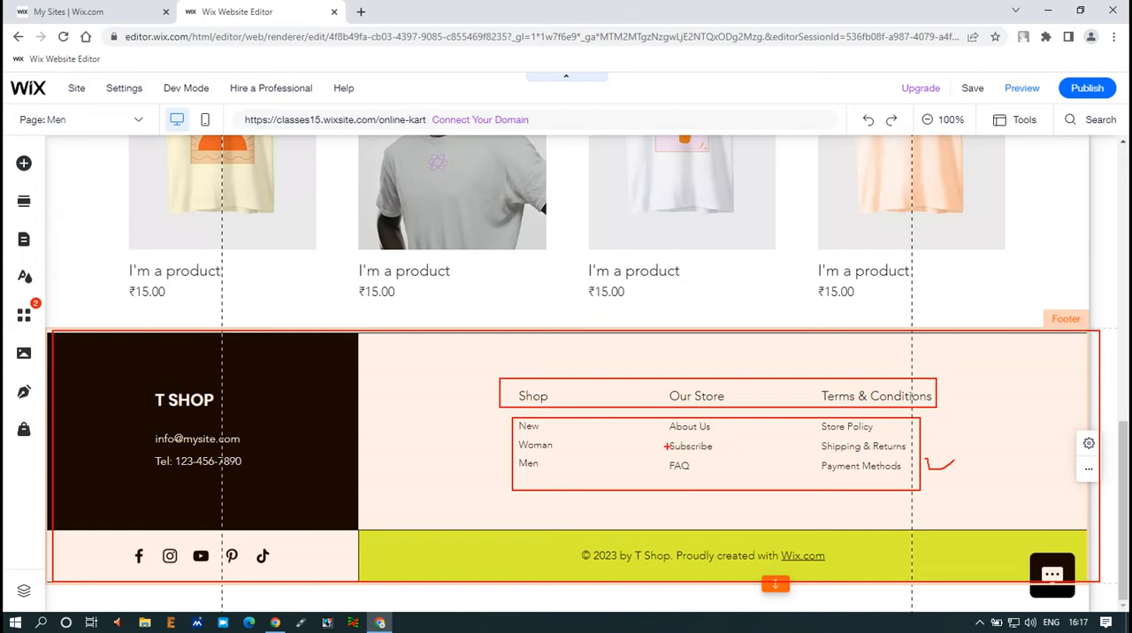
key(Escape)
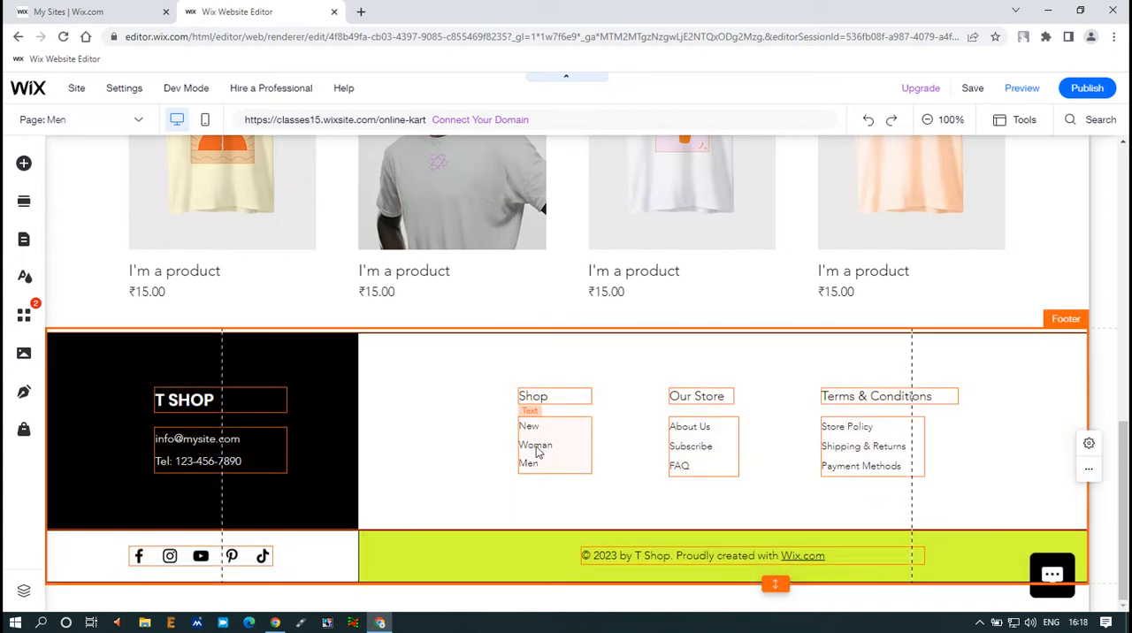
Step: View the text settings and animation choices for the footer's New, Woman and Men links, closing both without changes
click(535, 453)
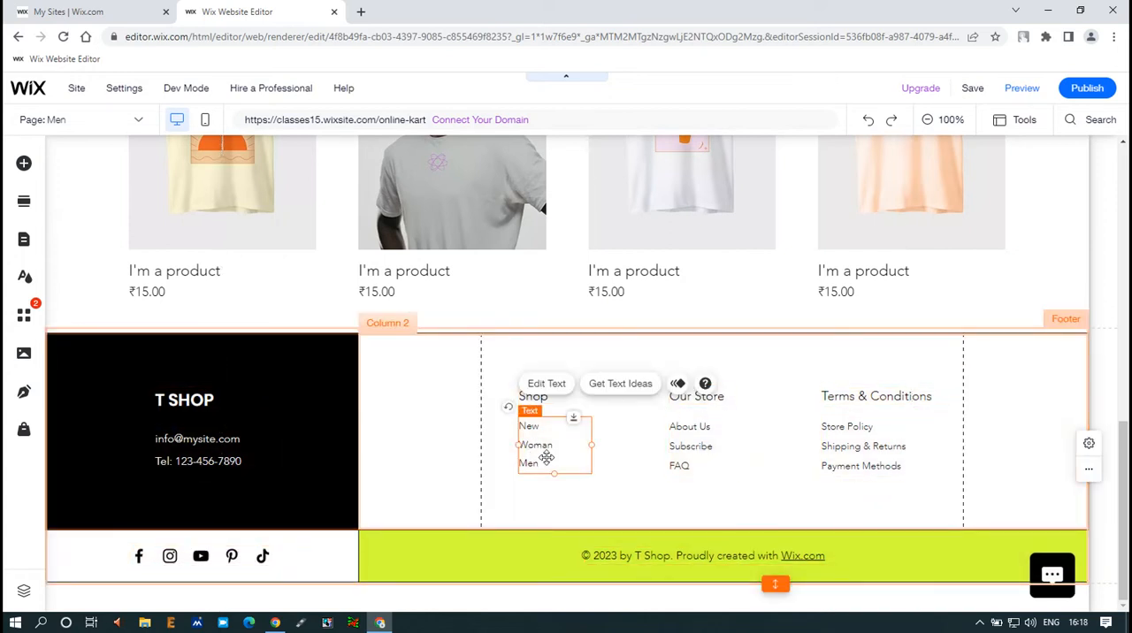
double_click(535, 449)
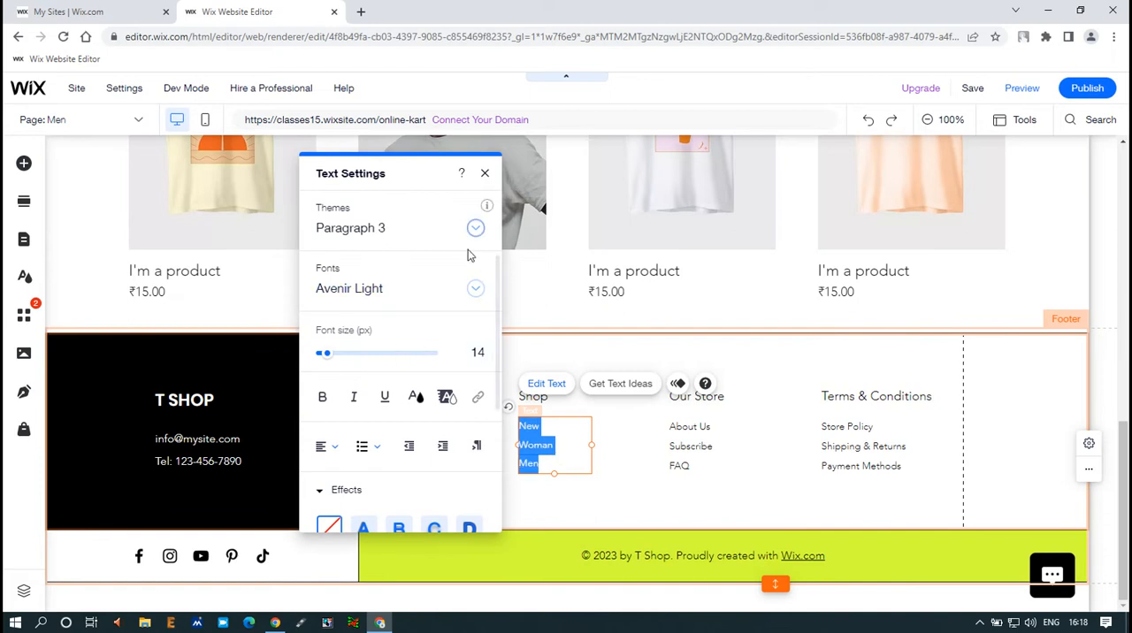
click(484, 173)
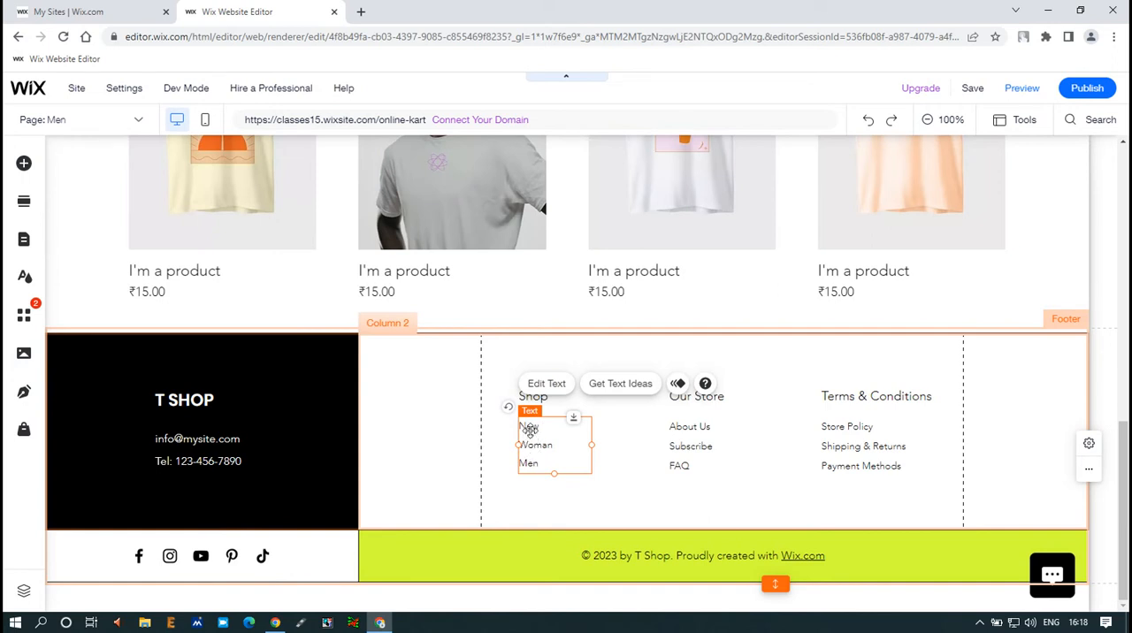
click(677, 383)
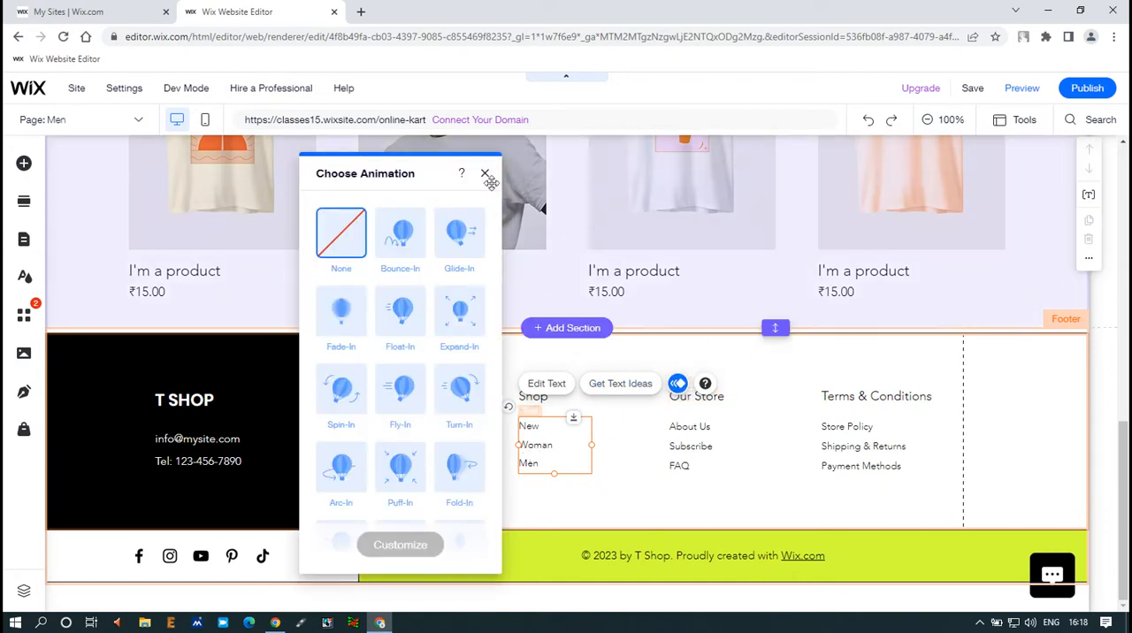
click(485, 174)
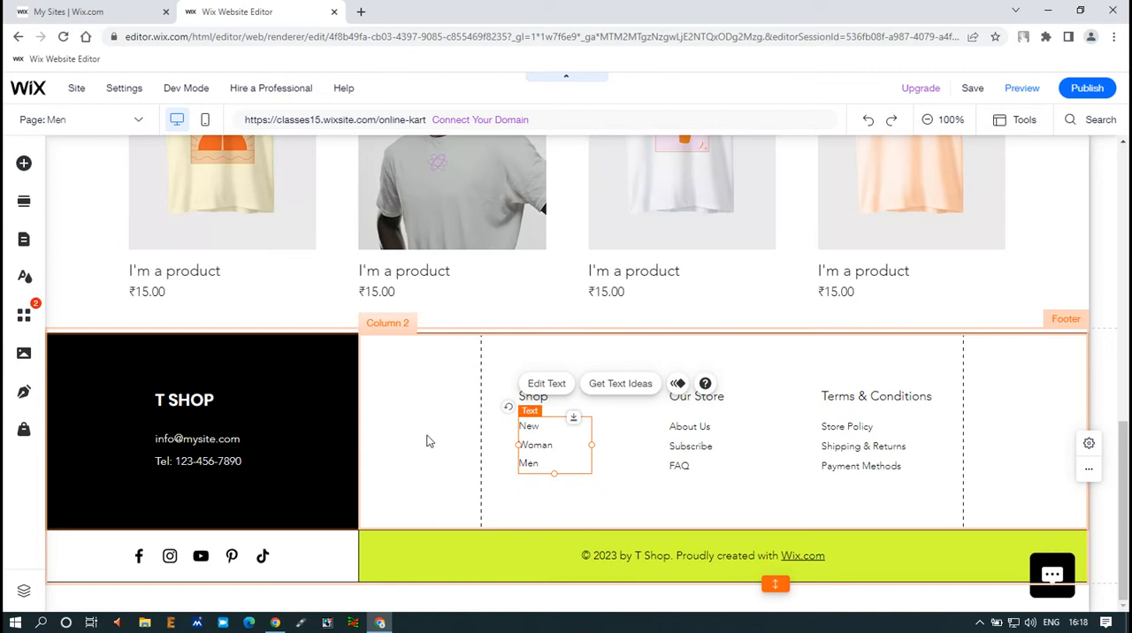
Step: Compare the mobile editor's tools with the desktop version, returning to the Shop Men title in the desktop view
click(208, 122)
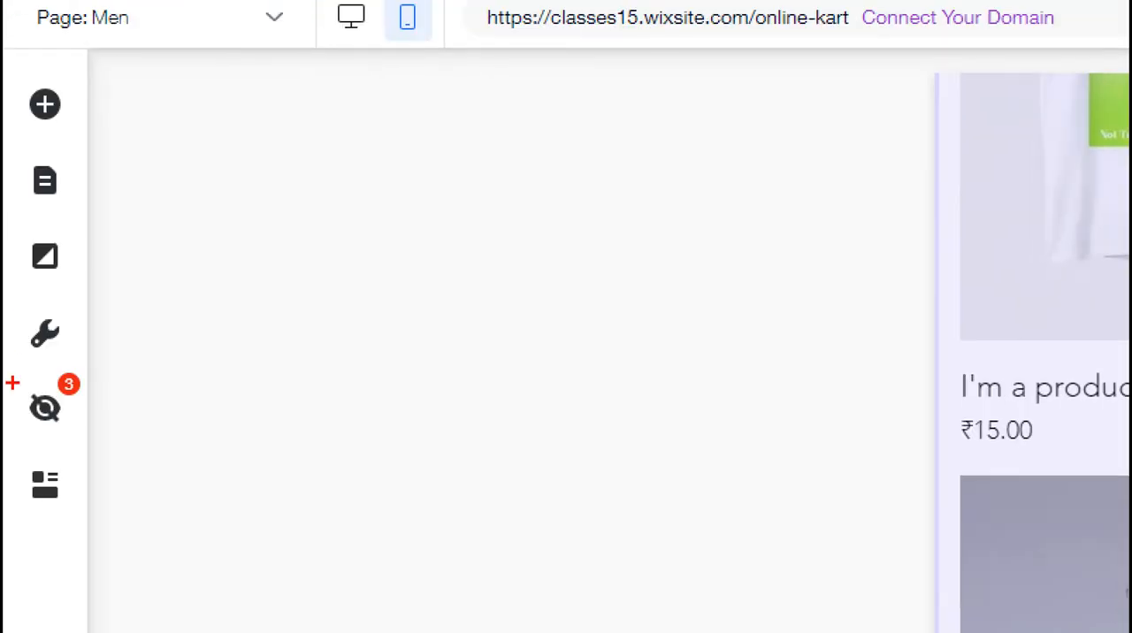
drag(15, 361, 84, 431)
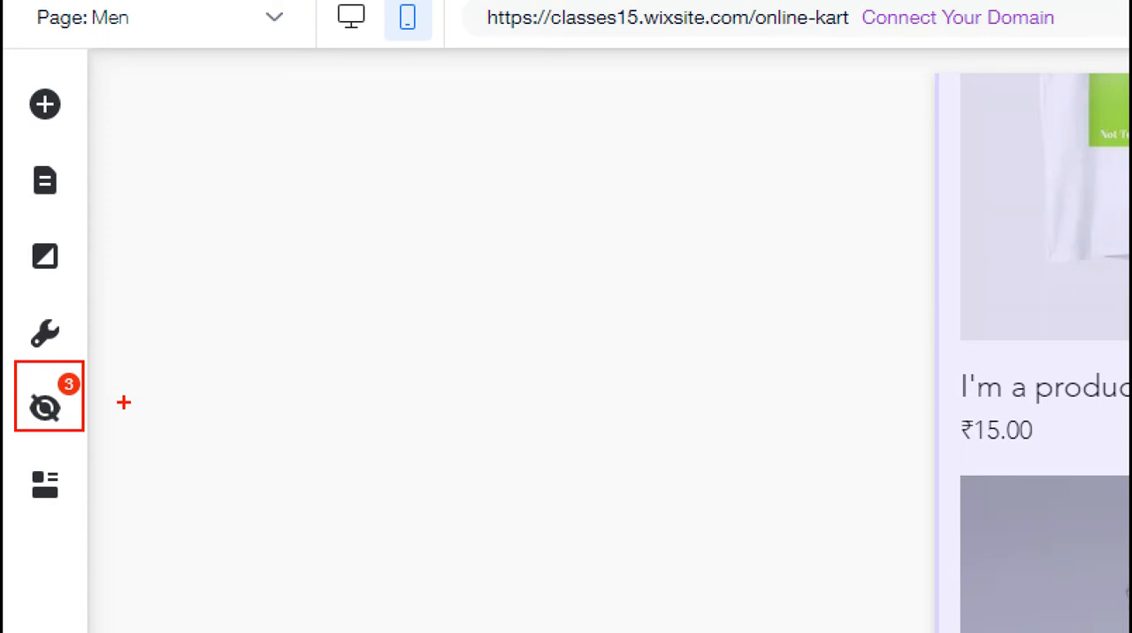
key(Escape)
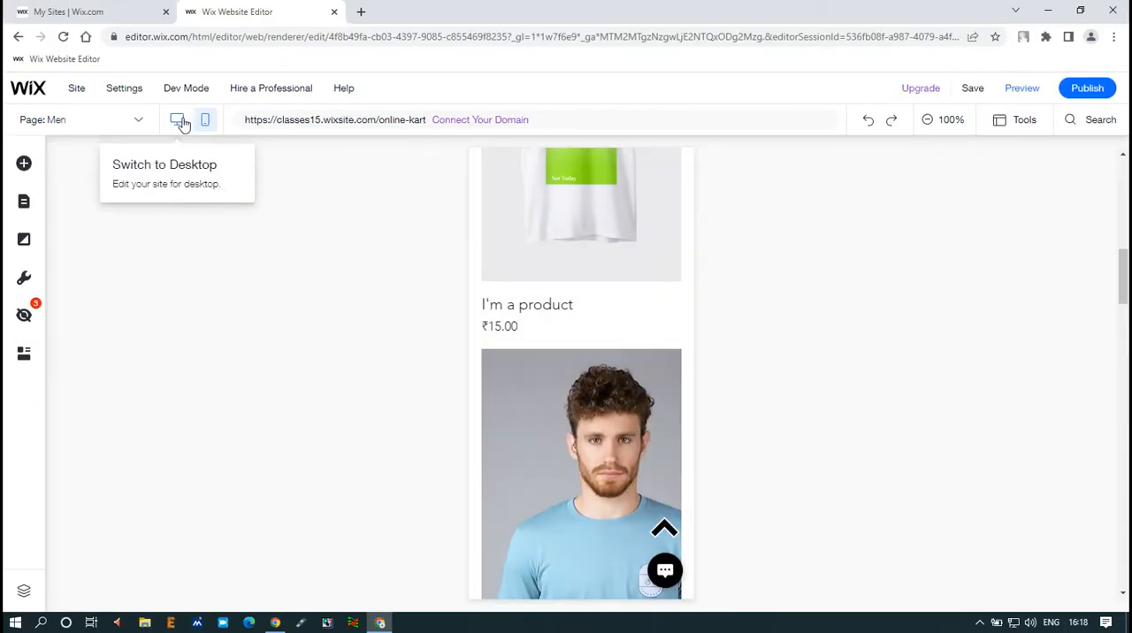
click(180, 123)
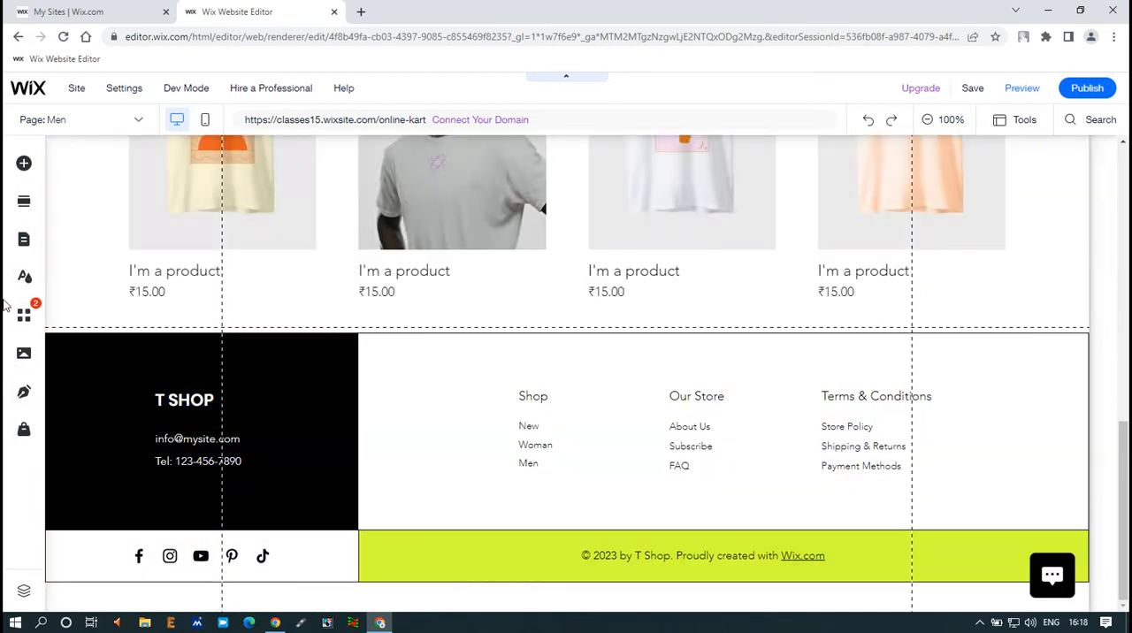
scroll(589, 461, up, 10)
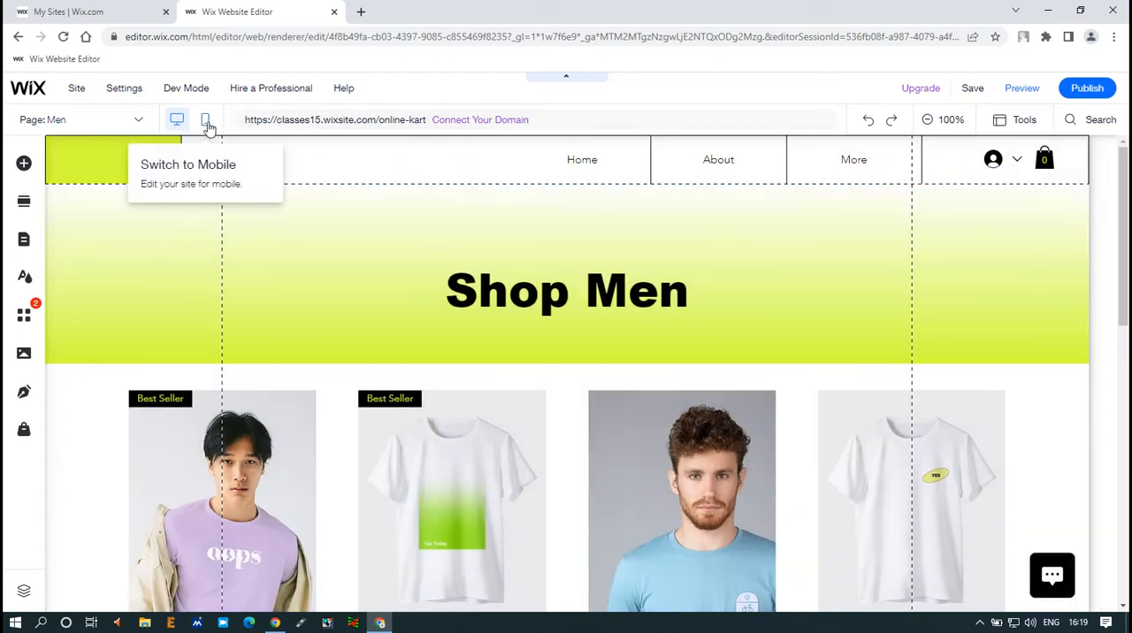
Step: Switch to the mobile version and open the list of elements hidden on mobile
click(205, 125)
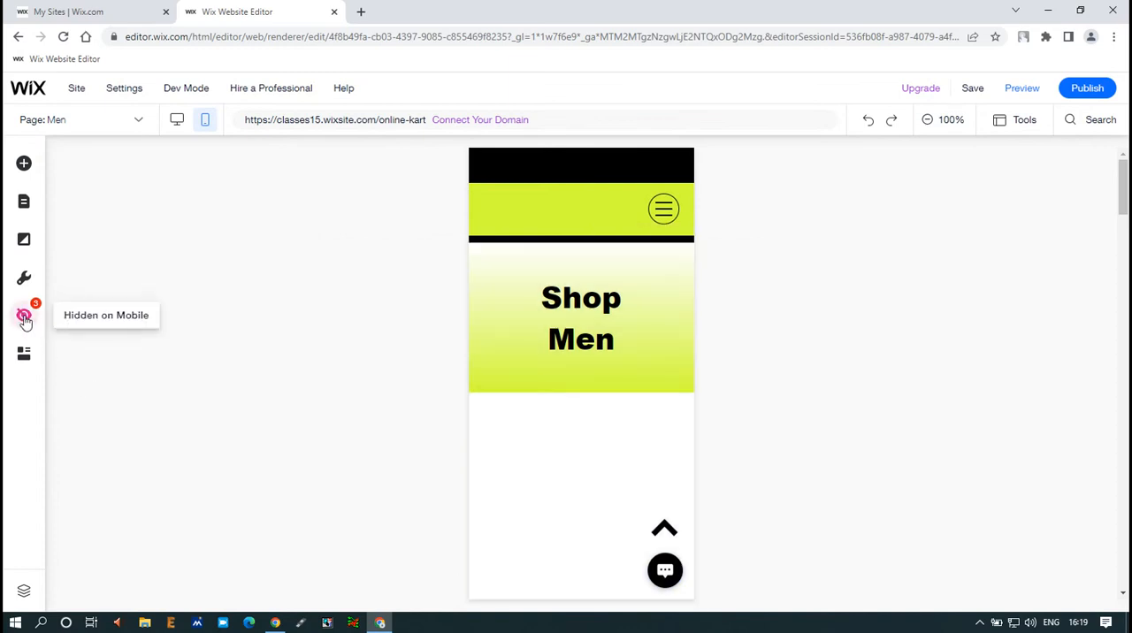
click(24, 316)
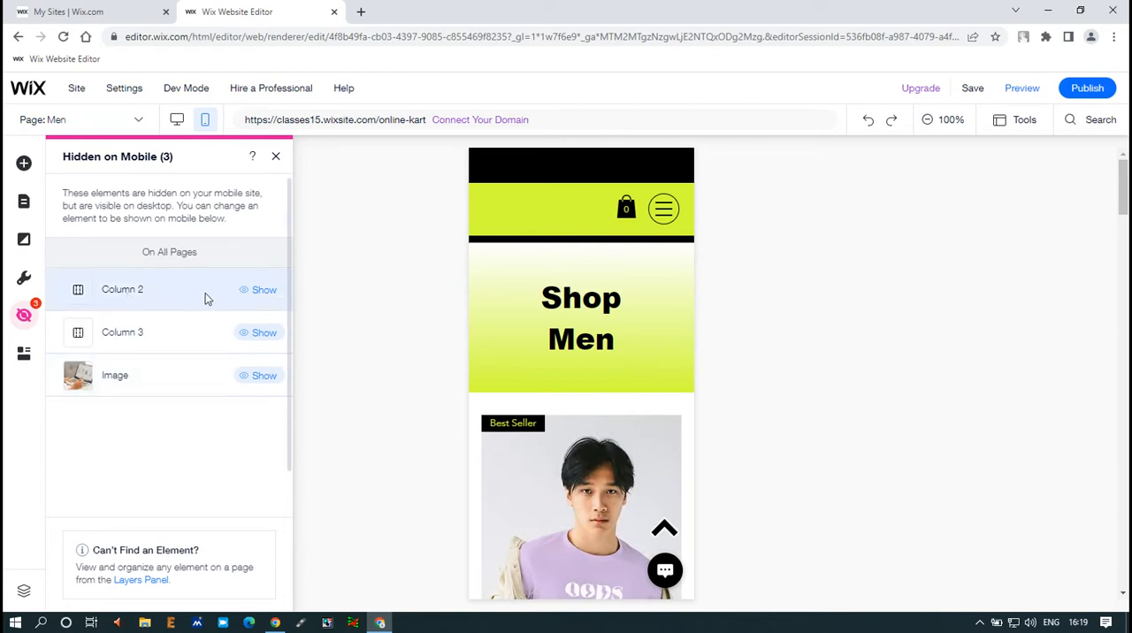
Step: Check where the hidden Column 2 sits on the mobile Men page, then close the list of hidden elements
mouse_move(188, 340)
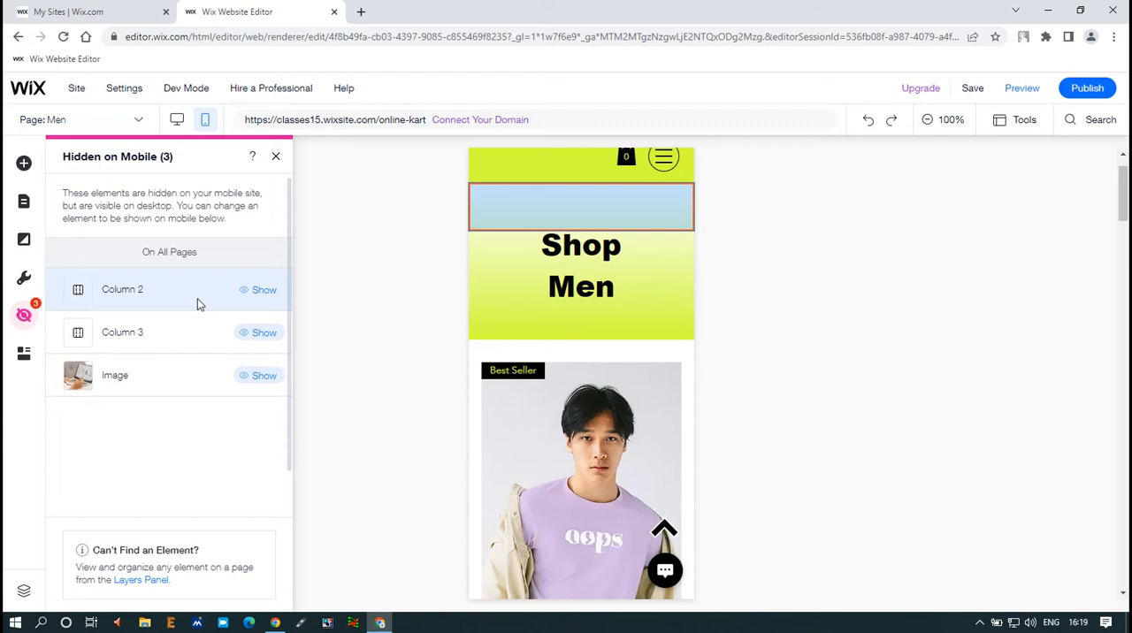
mouse_move(98, 280)
mouse_down()
mouse_move(196, 306)
mouse_move(354, 282)
mouse_move(480, 225)
mouse_up()
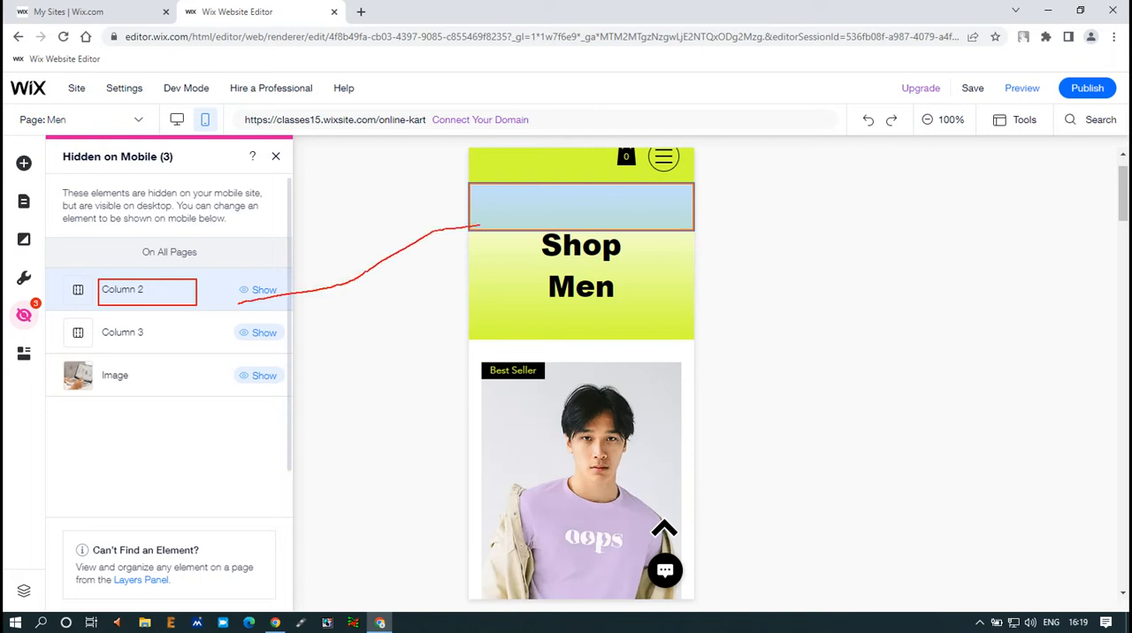
mouse_move(467, 185)
mouse_down()
mouse_move(551, 220)
mouse_move(700, 230)
mouse_up()
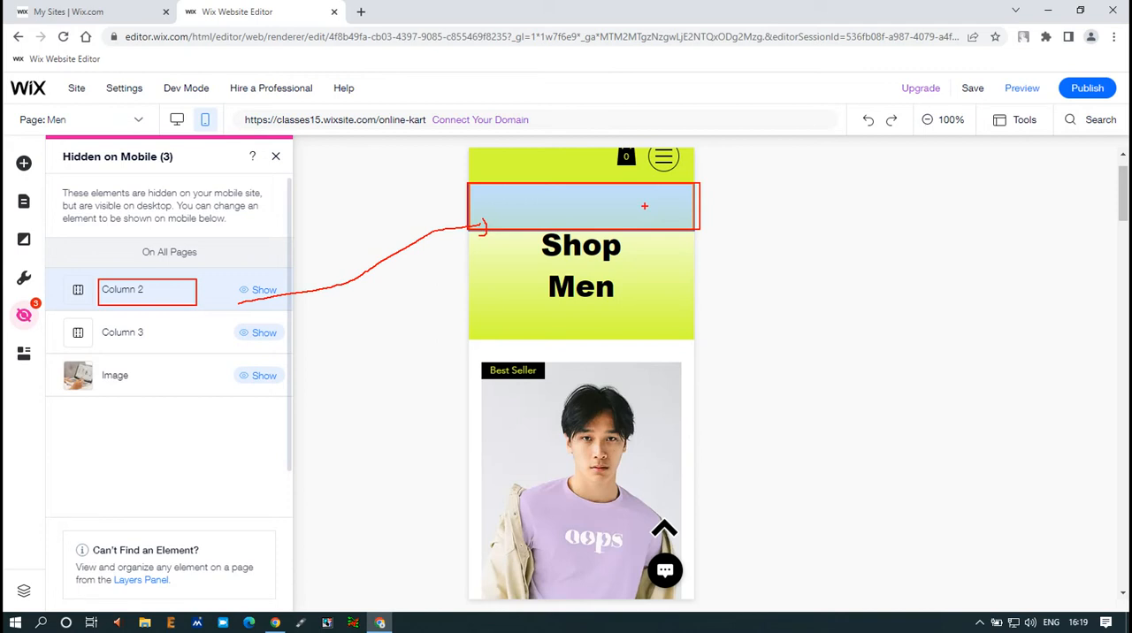
key(Escape)
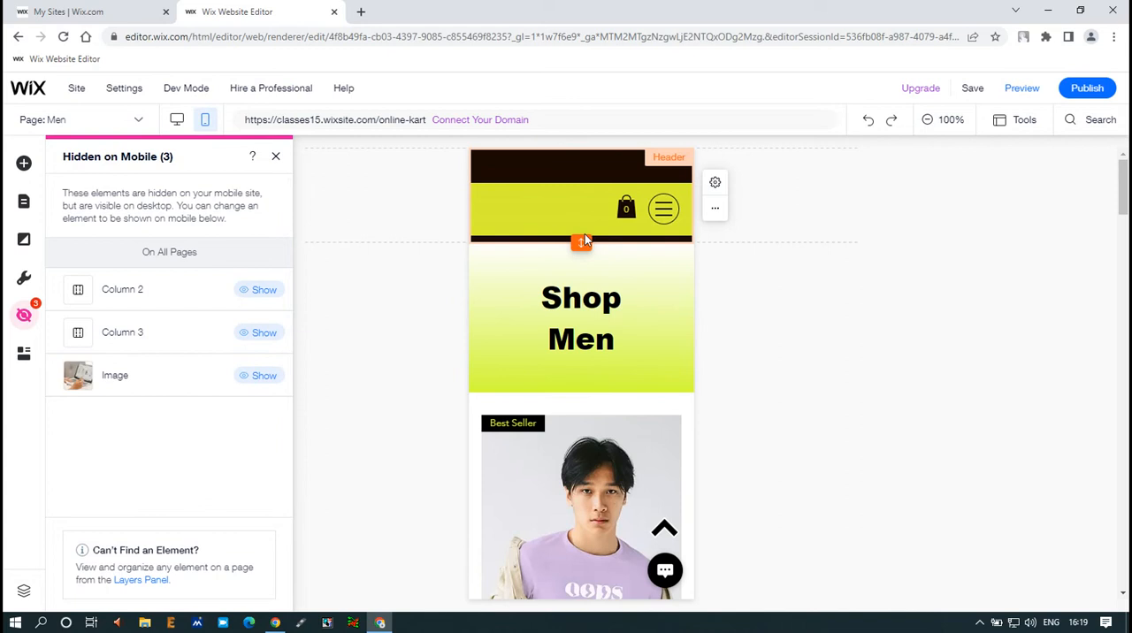
click(276, 158)
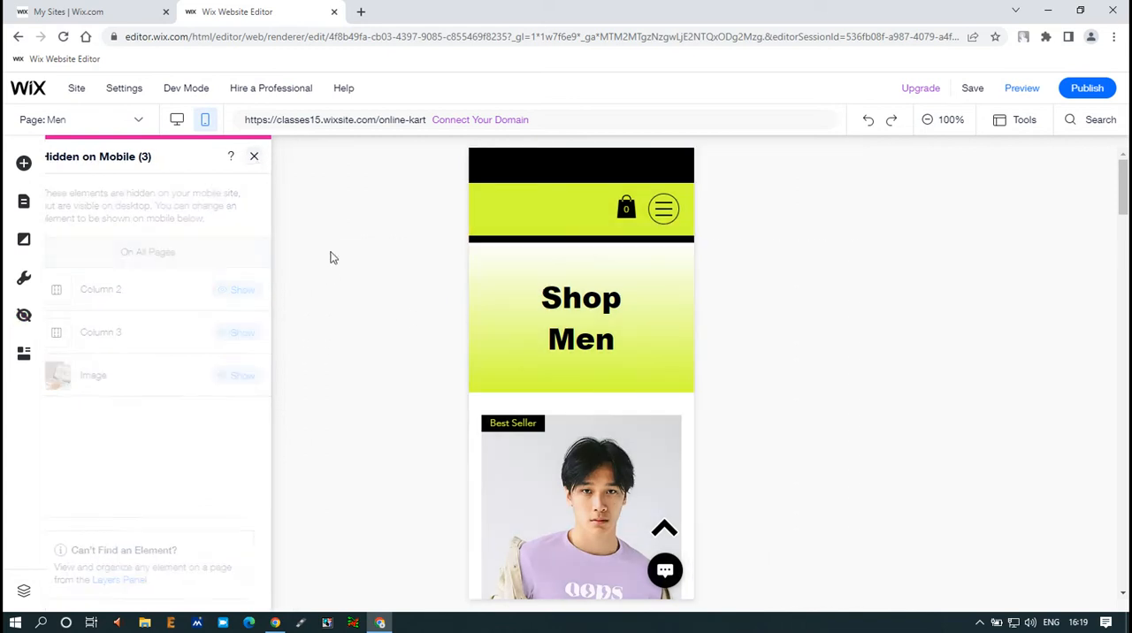
click(956, 312)
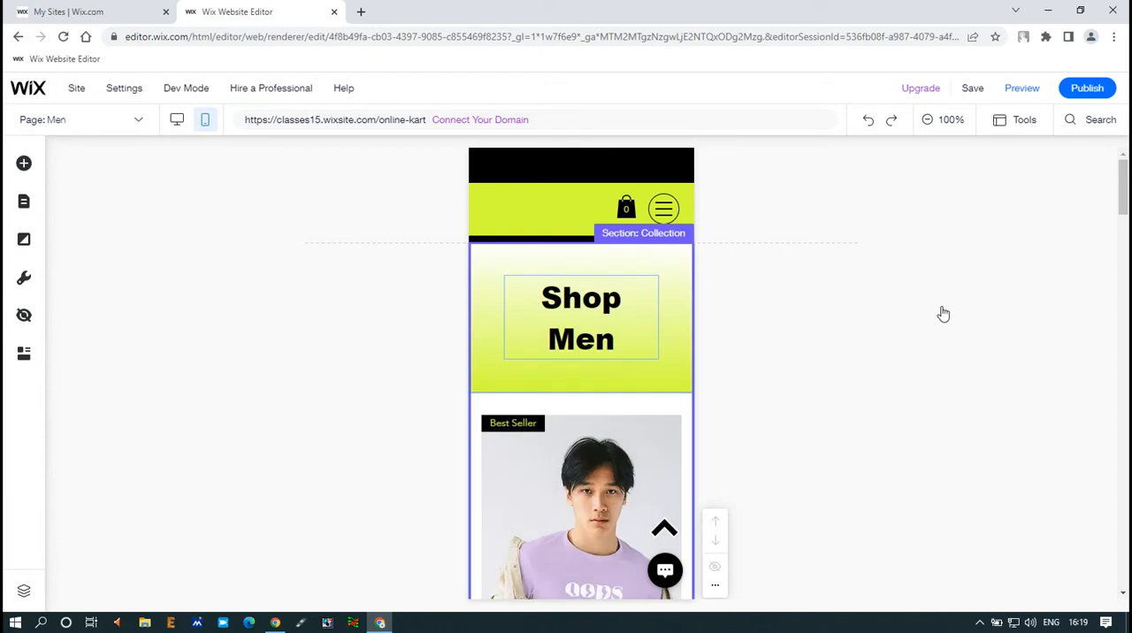
Step: Switch from the Men page to the site's Home page in the mobile version
click(571, 311)
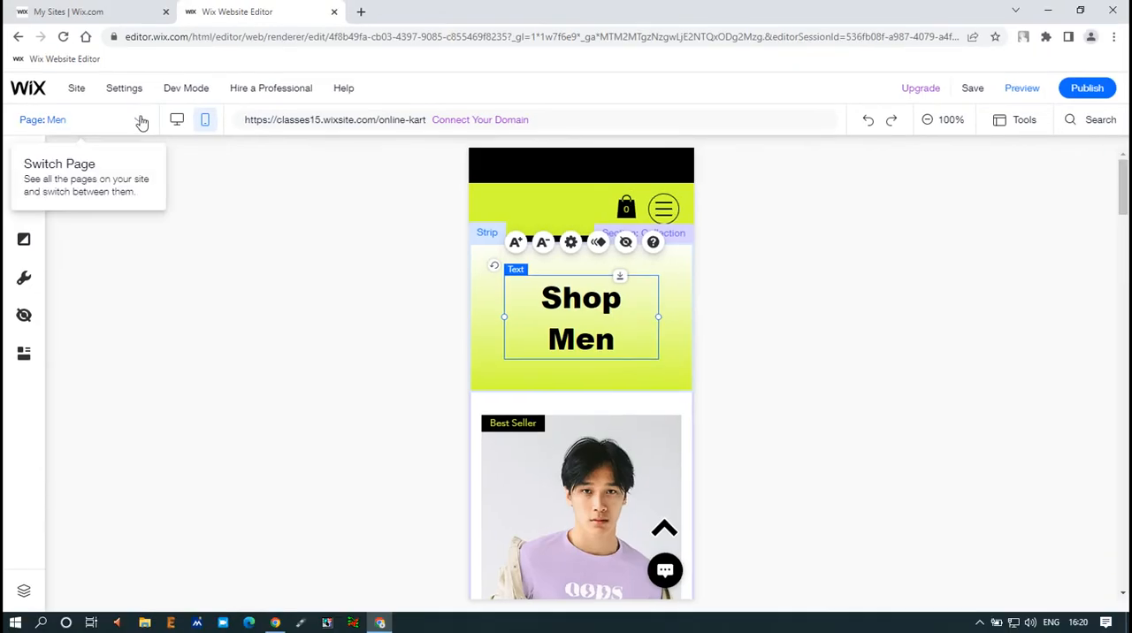
click(139, 119)
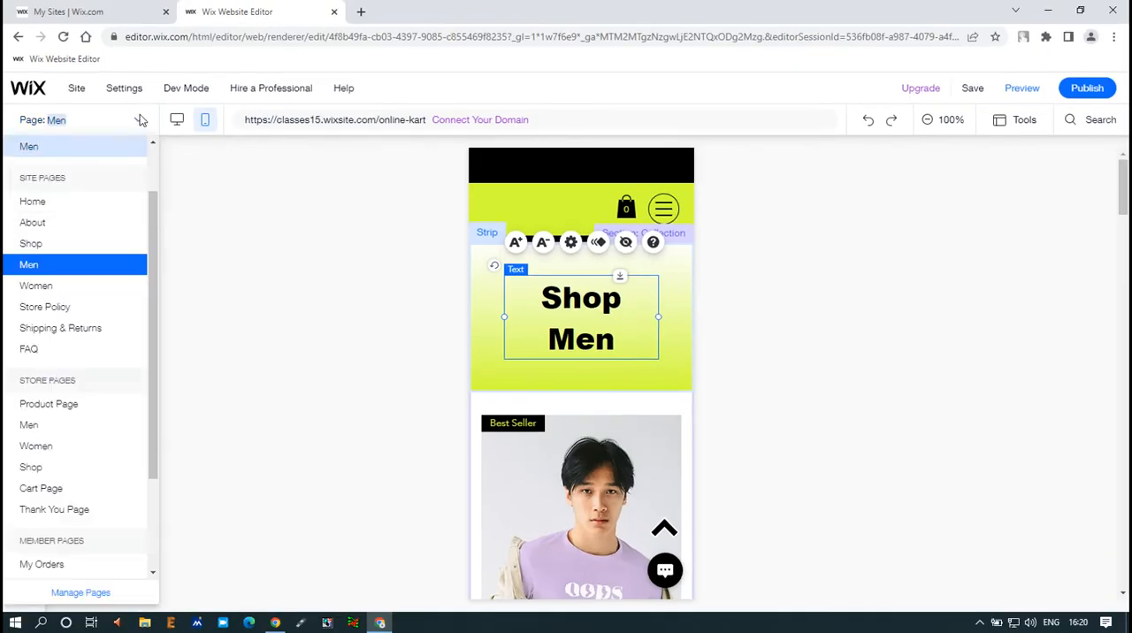
click(39, 209)
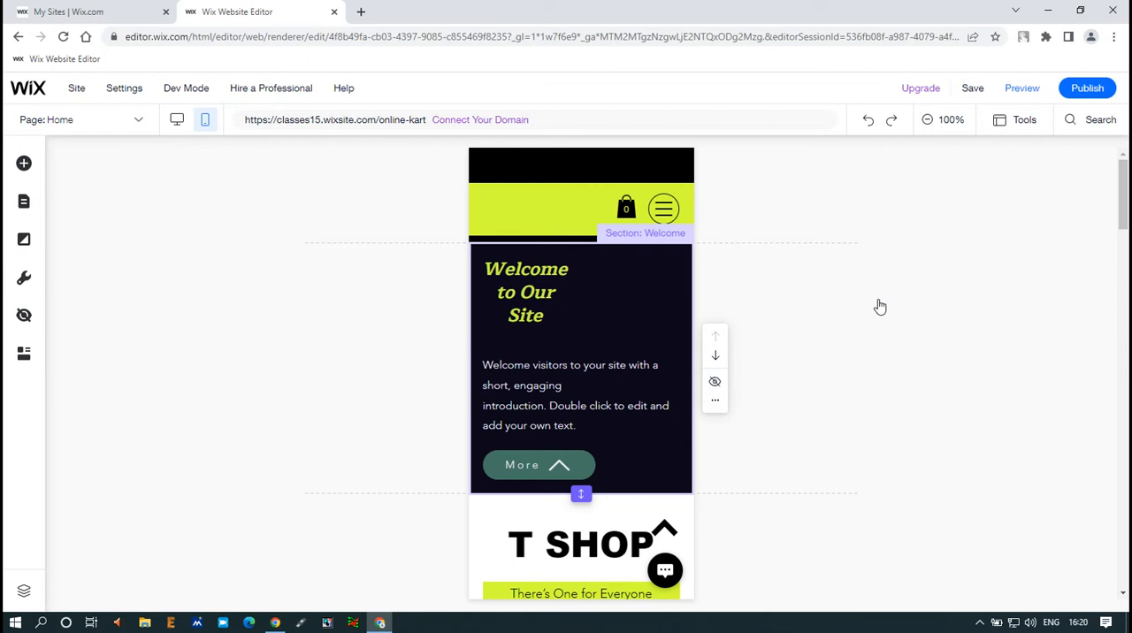
Step: Centre the "Welcome to Our Site" heading horizontally in its column of the Welcome section
click(537, 299)
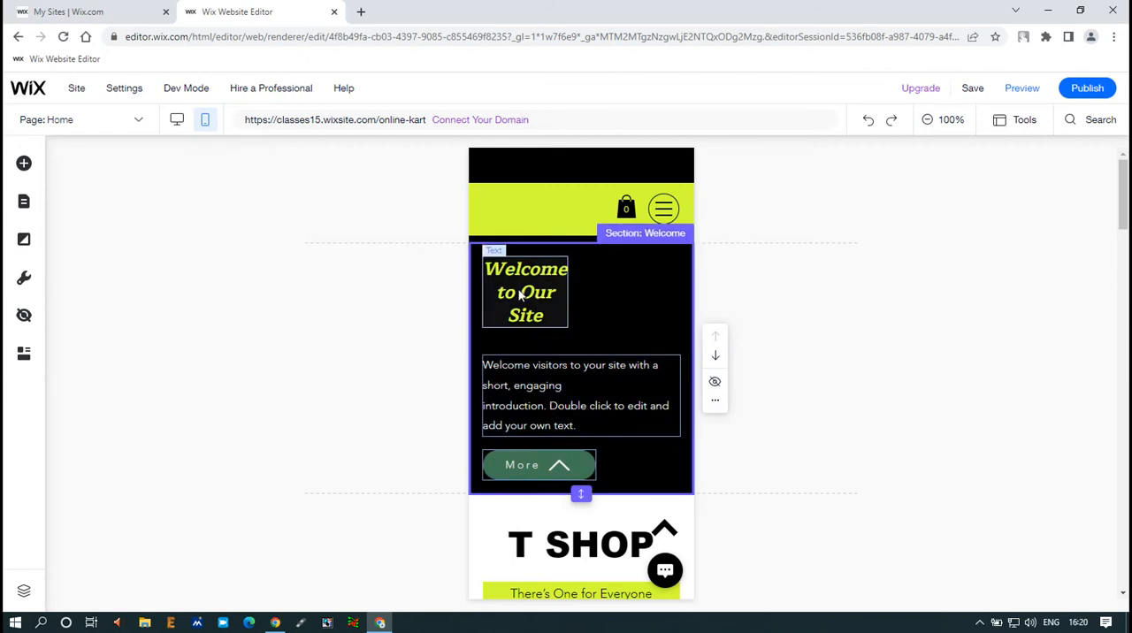
drag(520, 295, 576, 294)
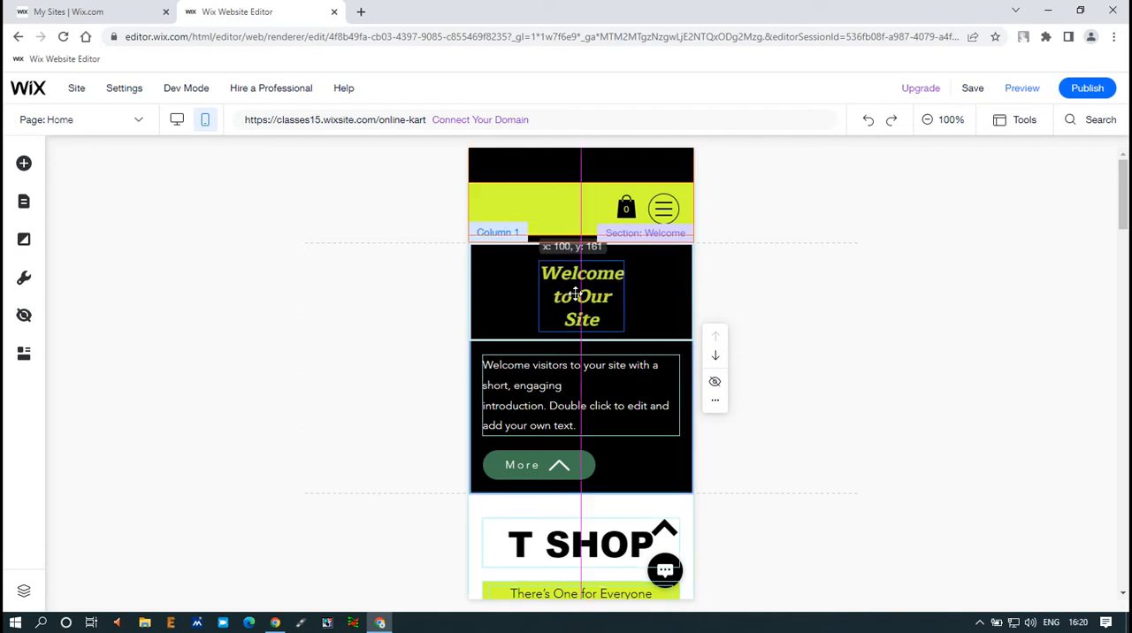
drag(576, 294, 576, 290)
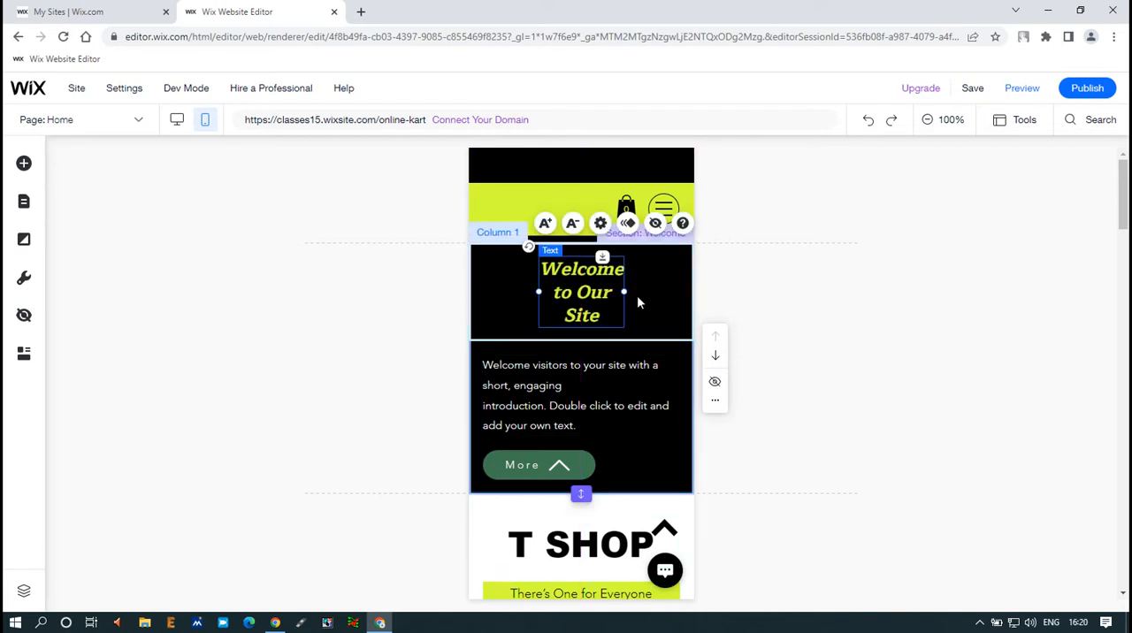
click(668, 296)
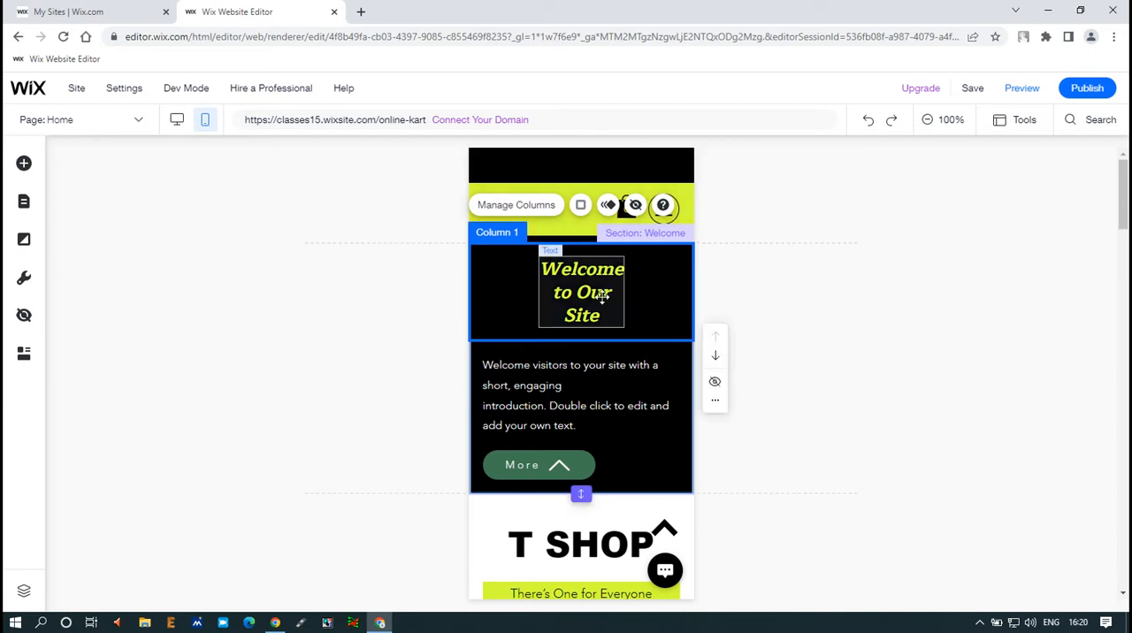
click(800, 284)
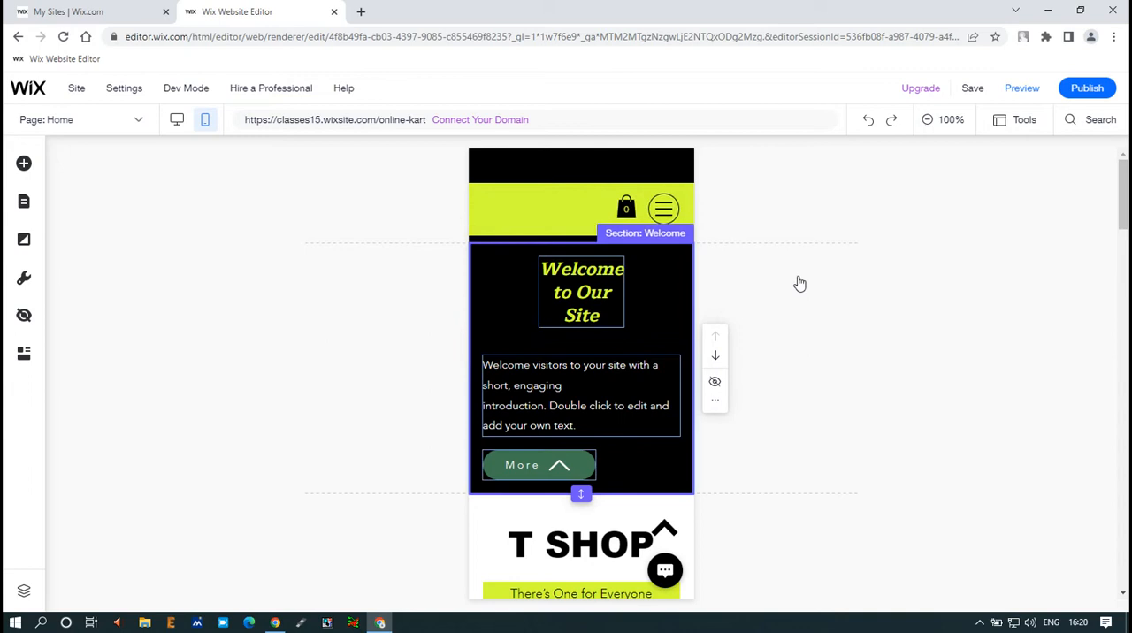
Step: Justify the welcome paragraph's text and move the paragraph up slightly towards the heading
click(579, 396)
double_click(533, 406)
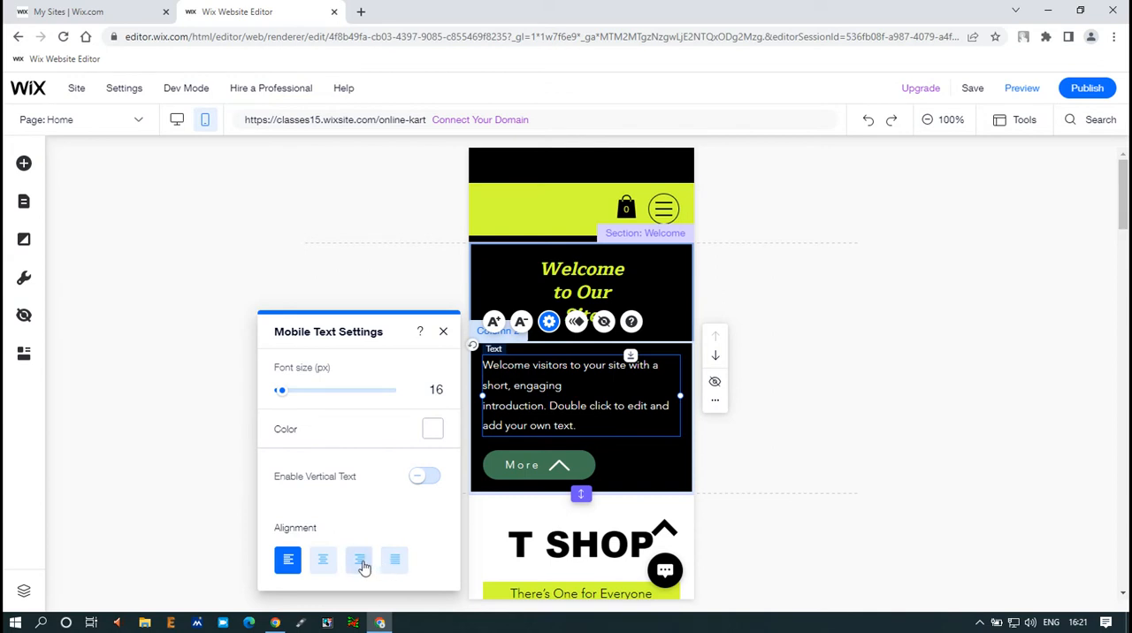
click(323, 564)
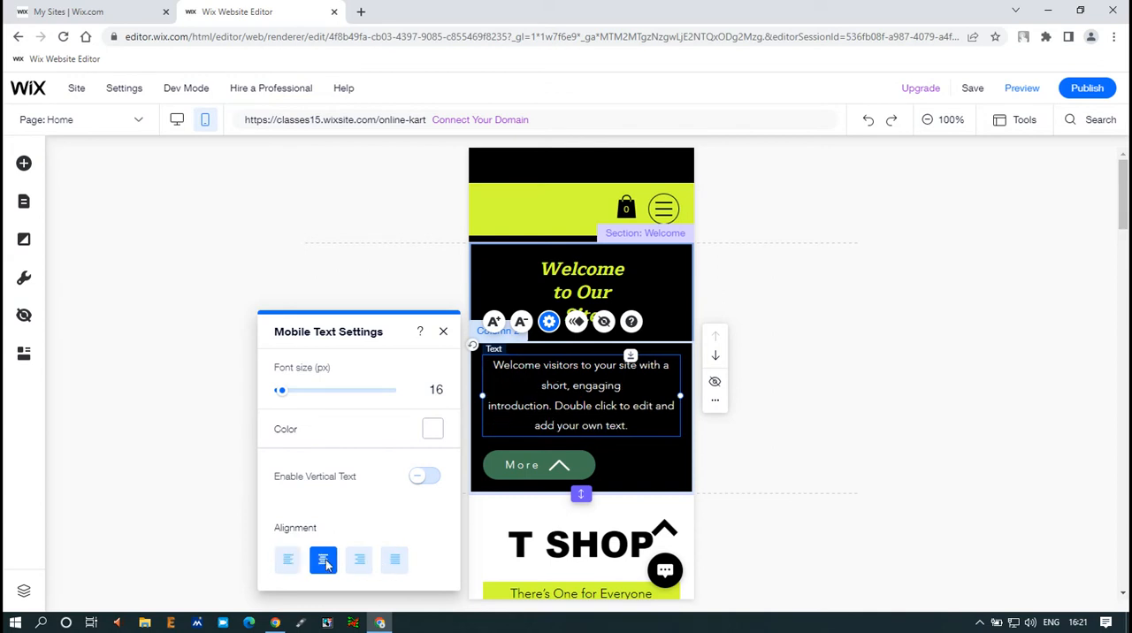
click(395, 566)
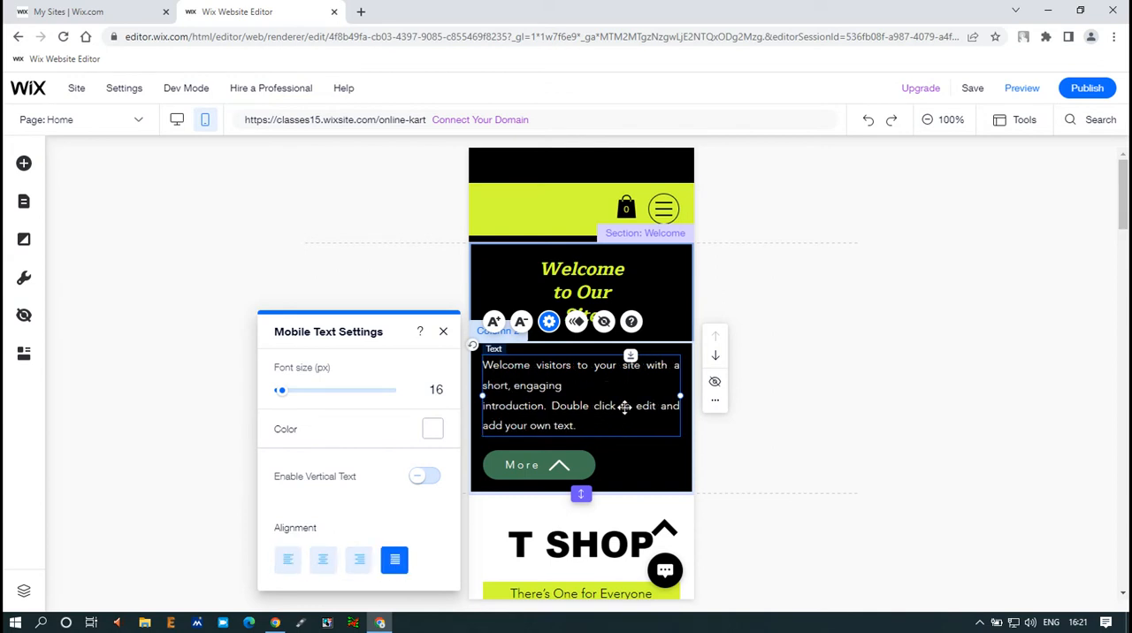
click(958, 288)
drag(588, 401, 589, 383)
click(797, 330)
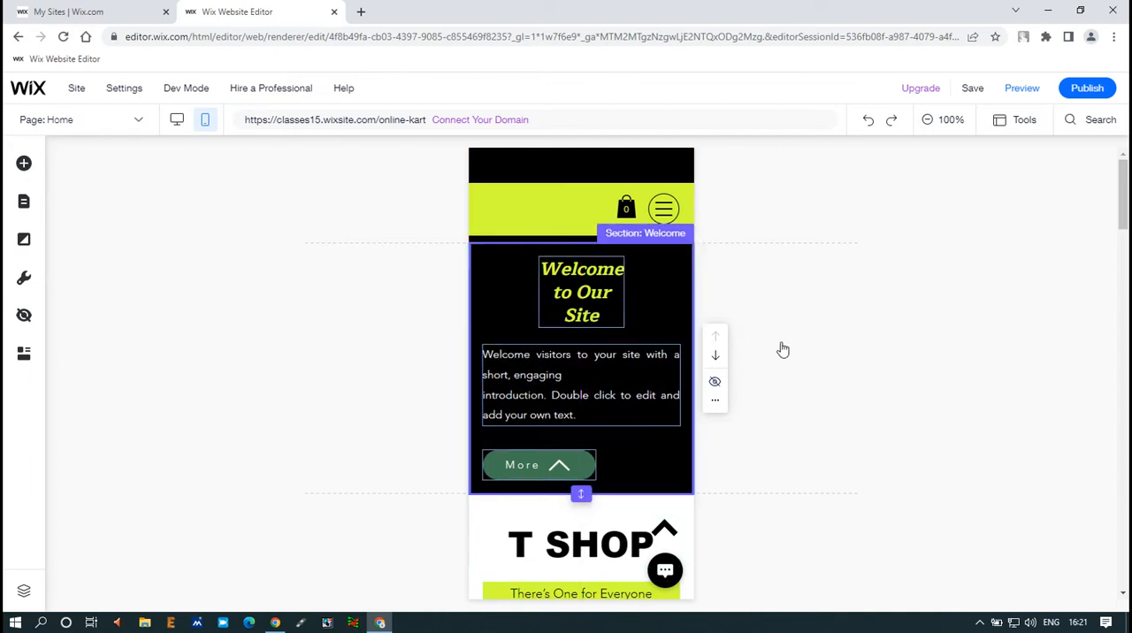
Step: Centre the More button horizontally beneath the welcome paragraph
click(538, 474)
drag(538, 474, 581, 466)
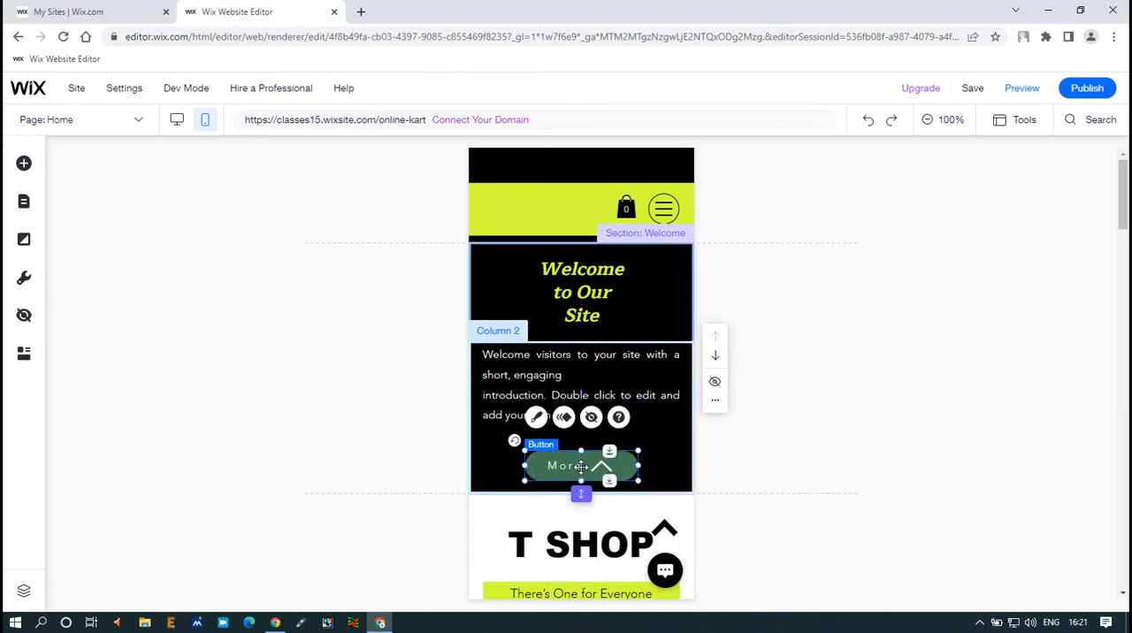
click(882, 378)
Step: Move the welcome heading, paragraph and More button up so they sit closer together in the Welcome section
scroll(771, 379, down, 2)
click(586, 320)
drag(585, 320, 586, 278)
scroll(610, 283, up, 2)
drag(573, 363, 584, 317)
click(626, 336)
click(566, 372)
drag(566, 372, 569, 368)
click(570, 425)
Step: Shorten the Welcome section to reduce the empty space beneath the More button
drag(579, 475, 578, 456)
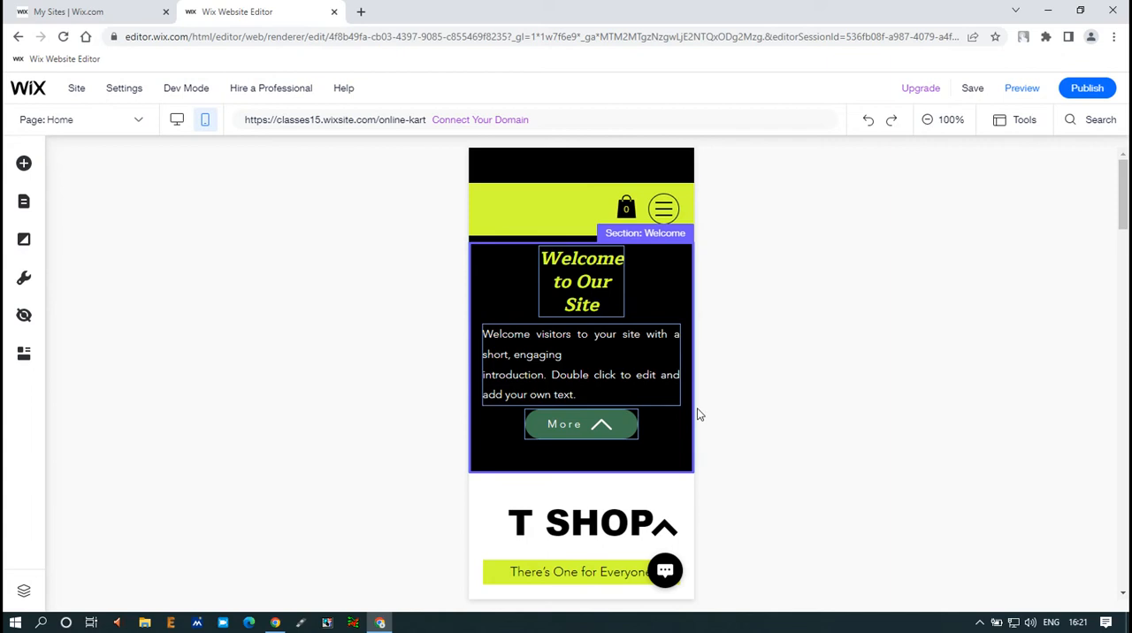
click(659, 425)
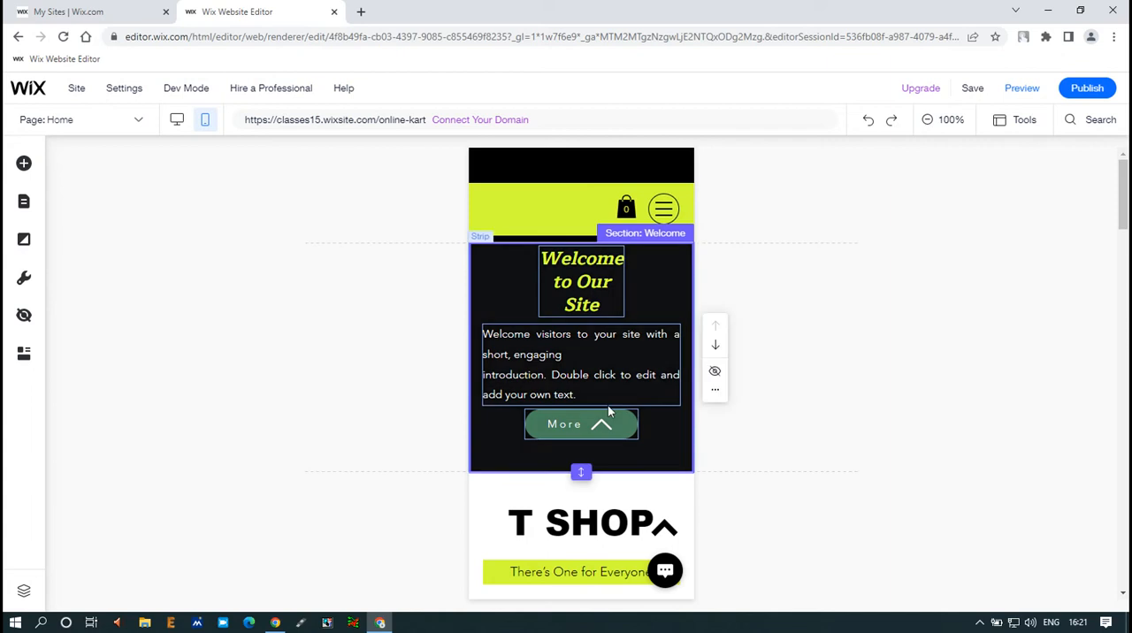
click(592, 470)
Step: Move the welcome paragraph and the More button slightly lower to fill the space left in the section
drag(583, 426, 583, 435)
drag(581, 354, 583, 360)
drag(581, 442, 583, 443)
click(858, 339)
Step: Review the Home page down to the Shop Women gallery and browse its preset layouts, closing the settings without changes
scroll(858, 339, down, 3)
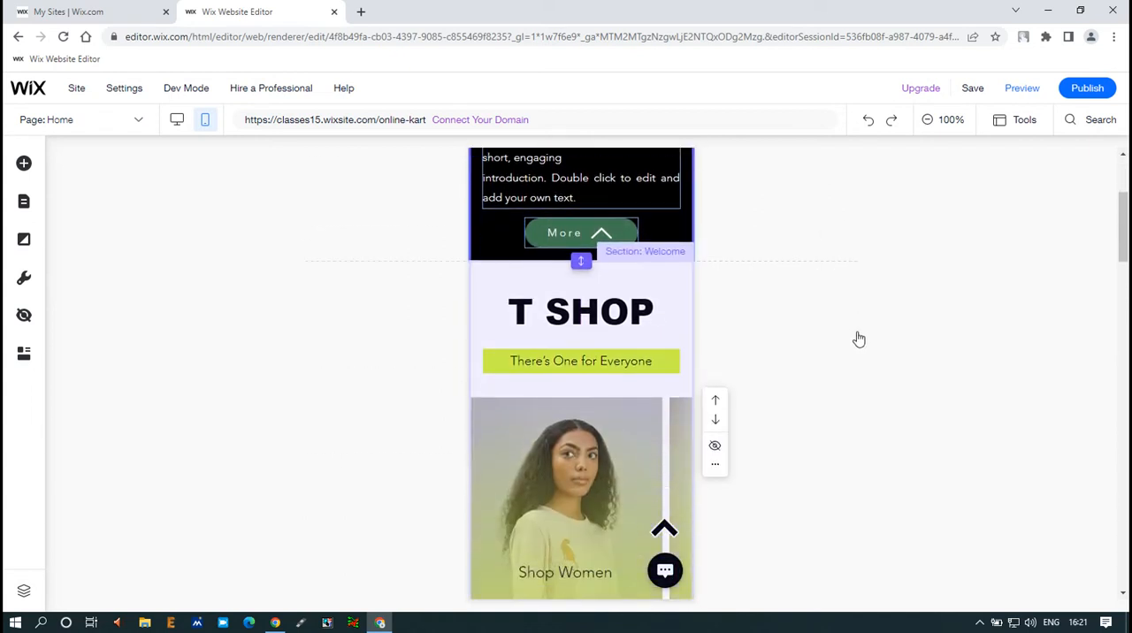
scroll(670, 196, up, 2)
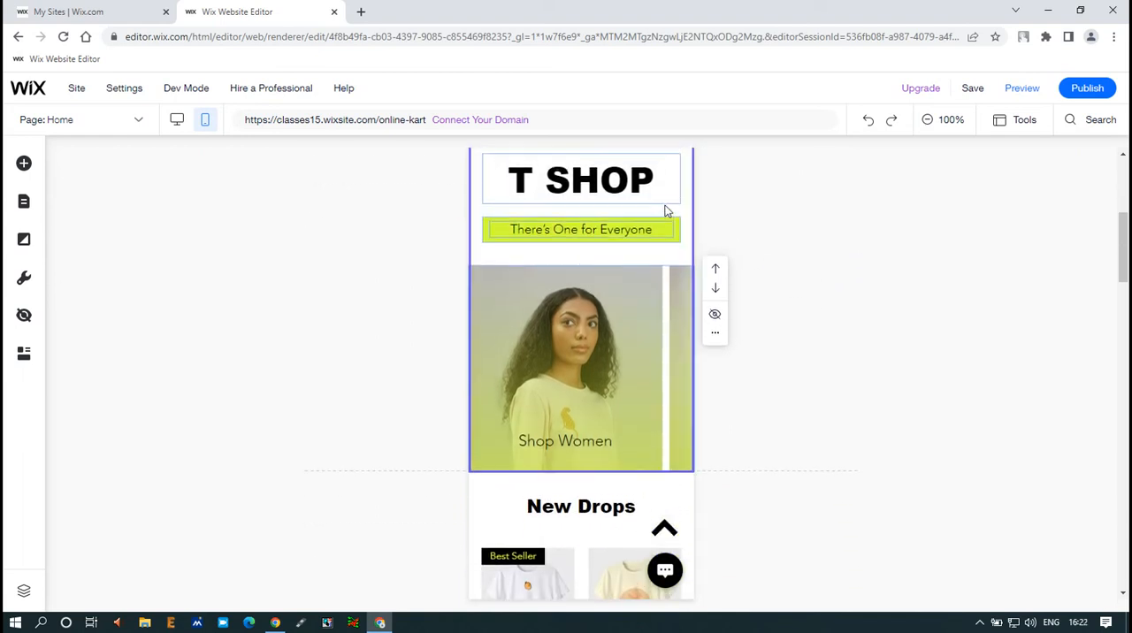
scroll(616, 404, up, 3)
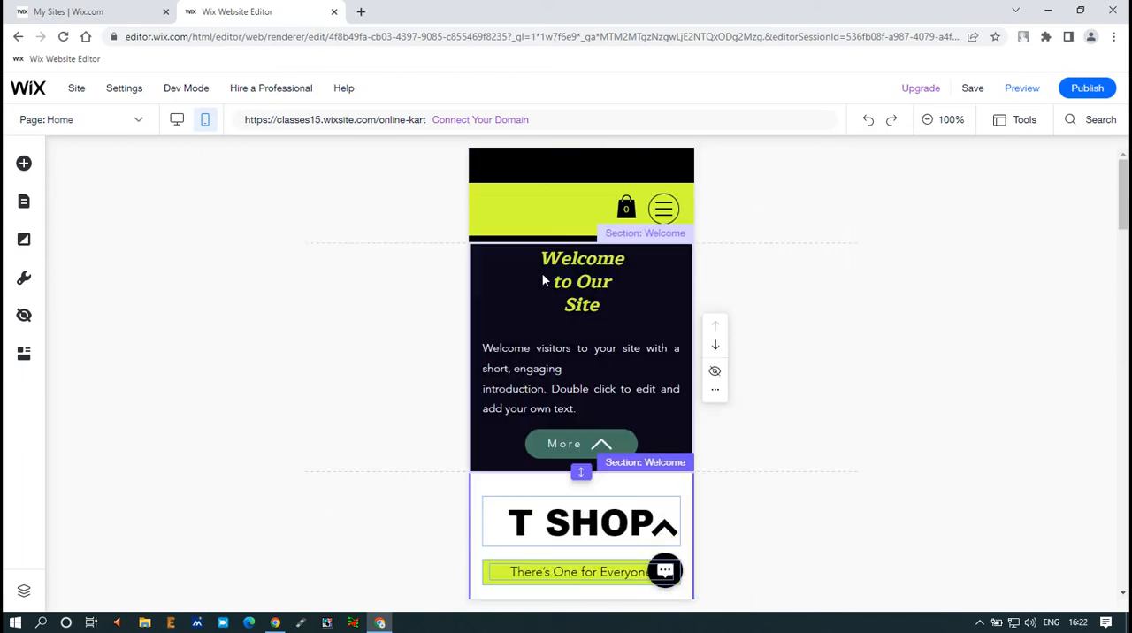
scroll(558, 395, down, 3)
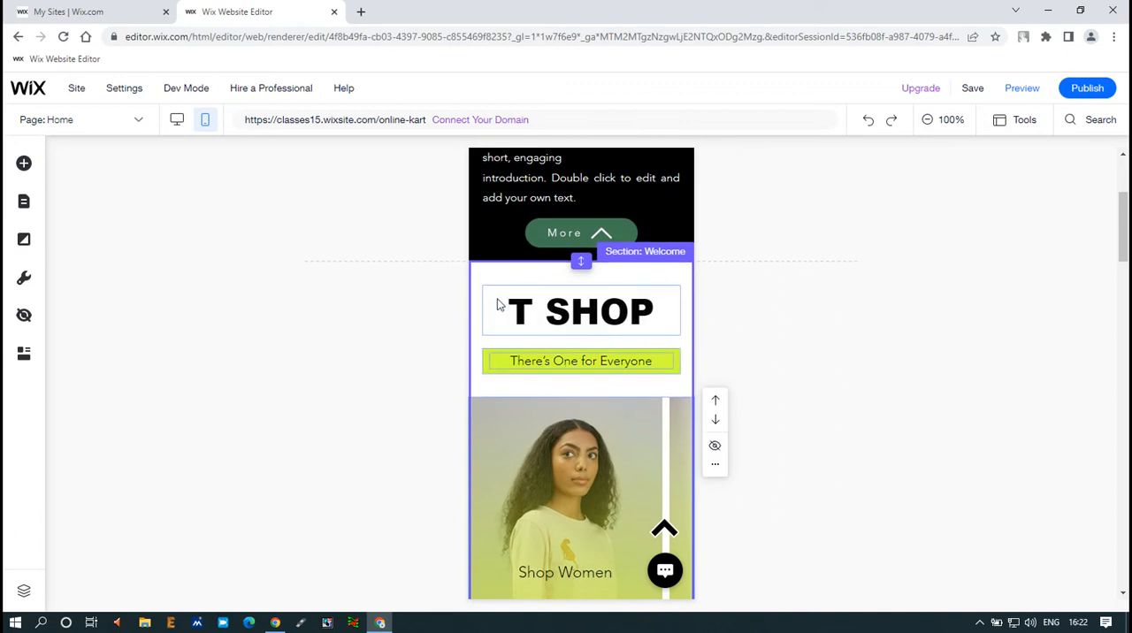
scroll(593, 340, down, 1)
click(602, 433)
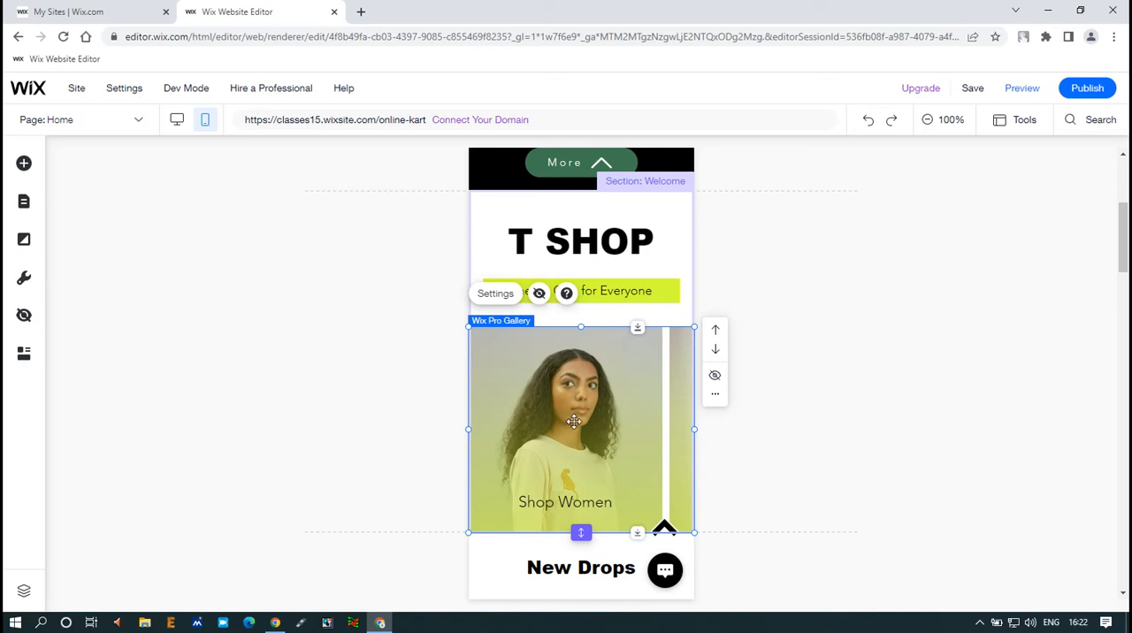
right_click(595, 392)
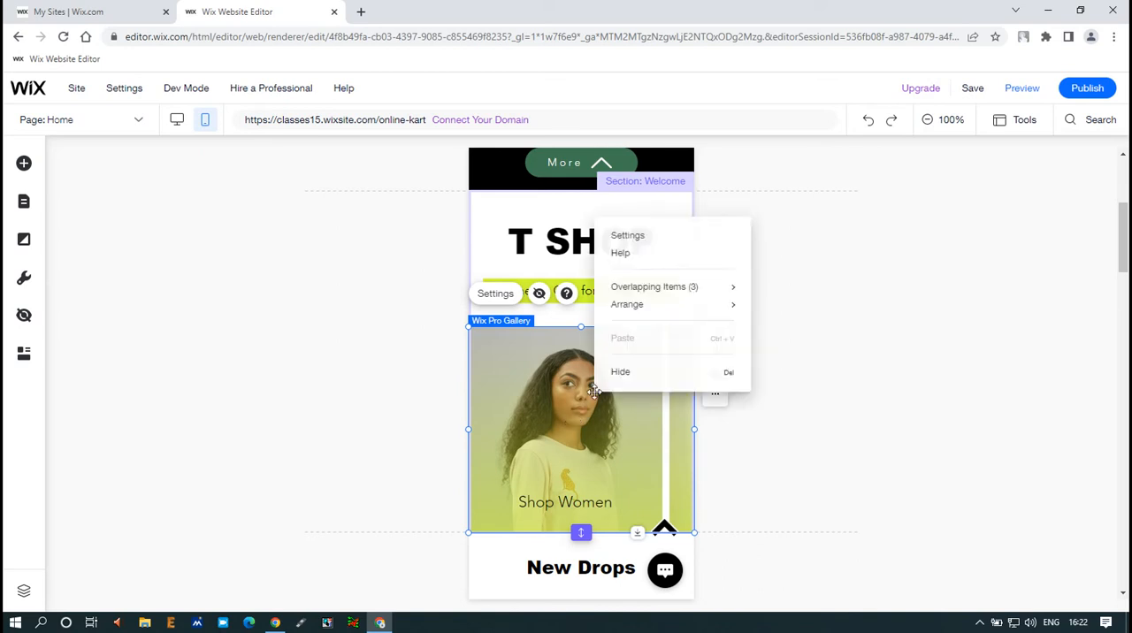
click(628, 236)
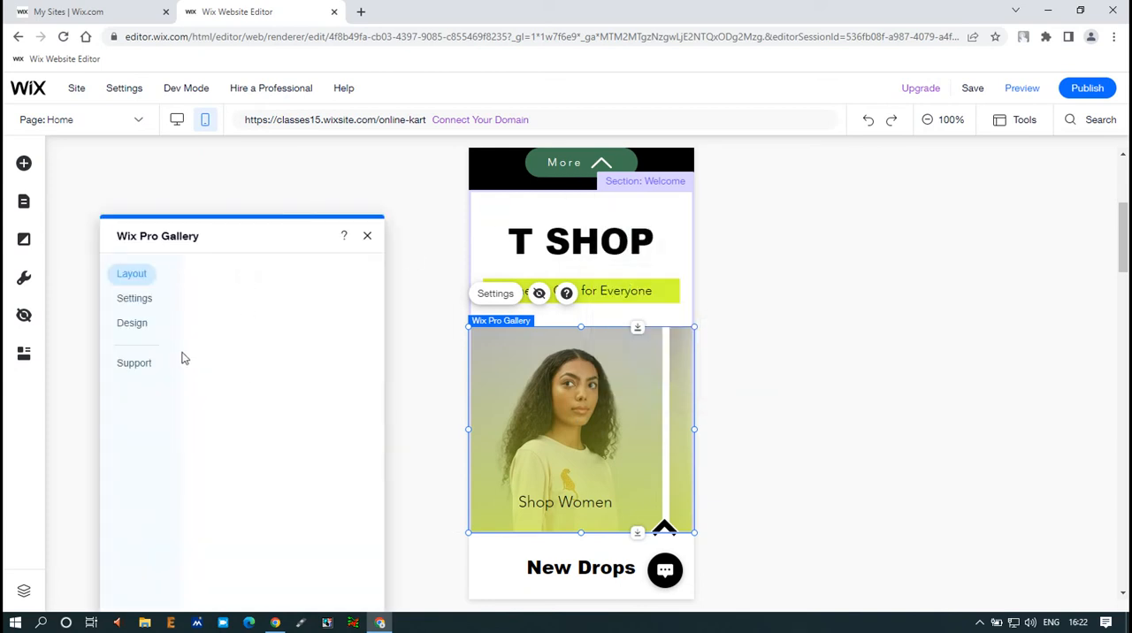
scroll(254, 390, down, 5)
scroll(274, 475, up, 5)
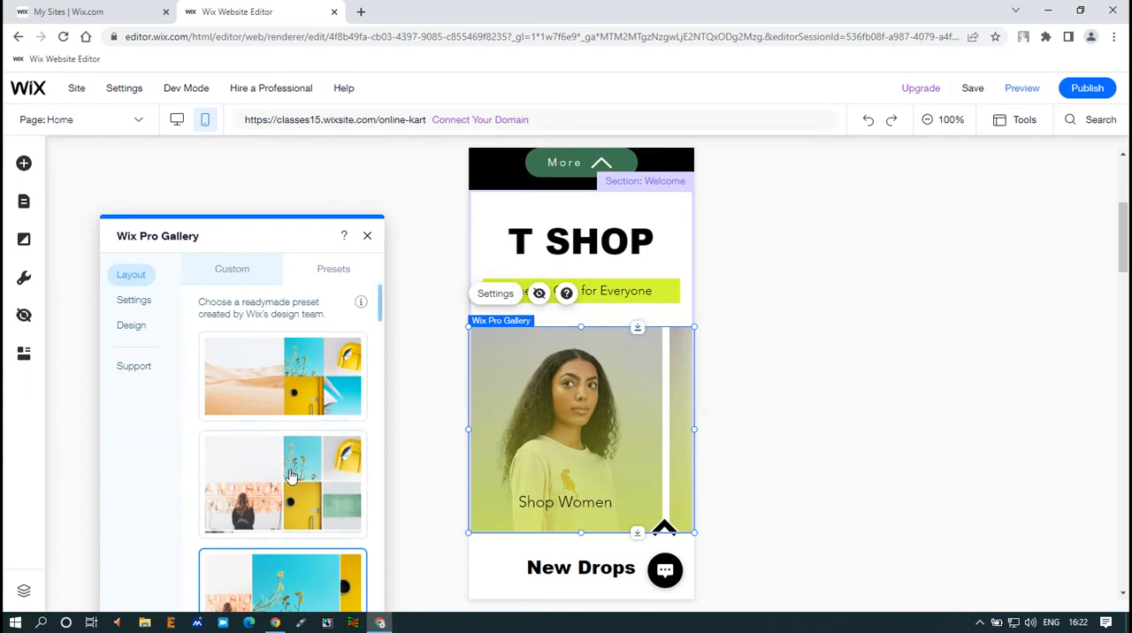
scroll(294, 475, down, 2)
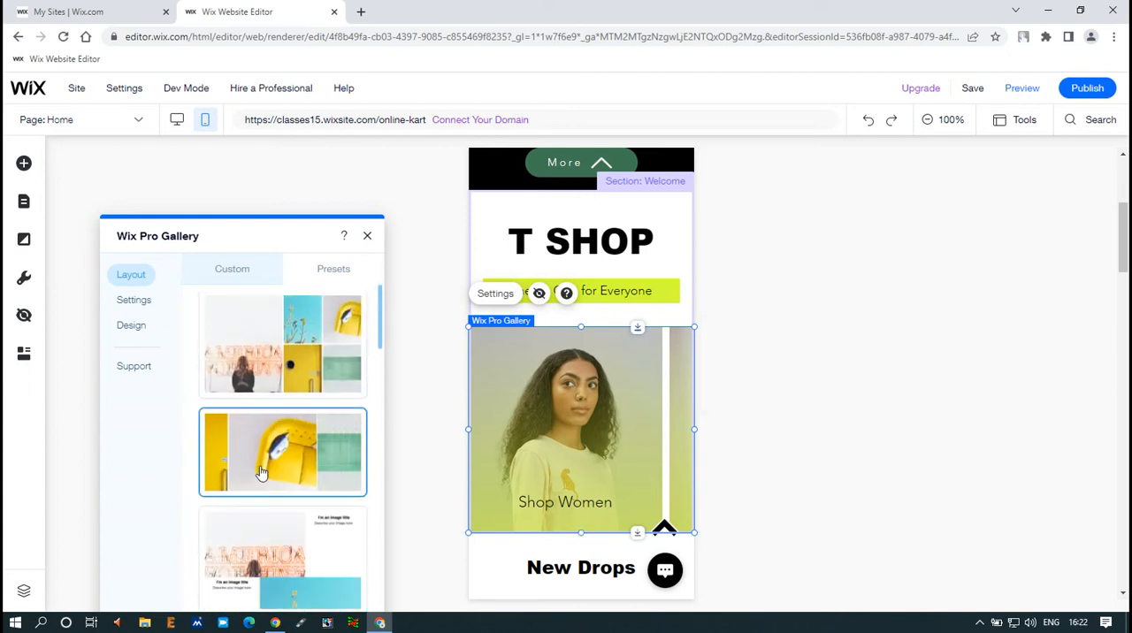
click(367, 235)
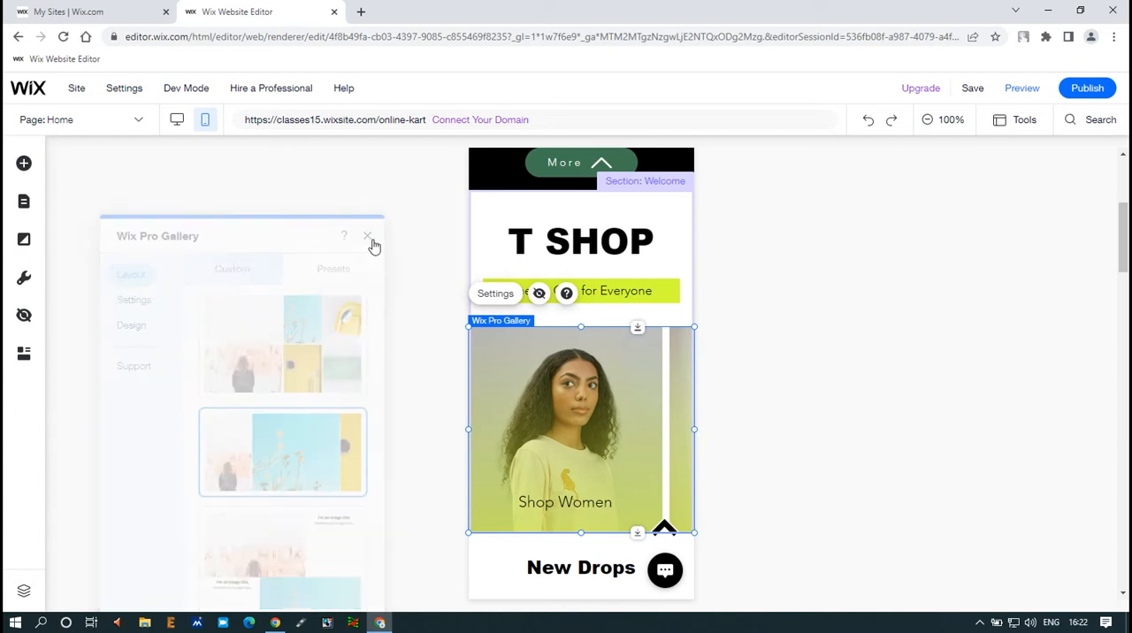
Step: Reopen the Shop Women gallery's layout settings and view its overlapping items, closing both without changes
click(492, 297)
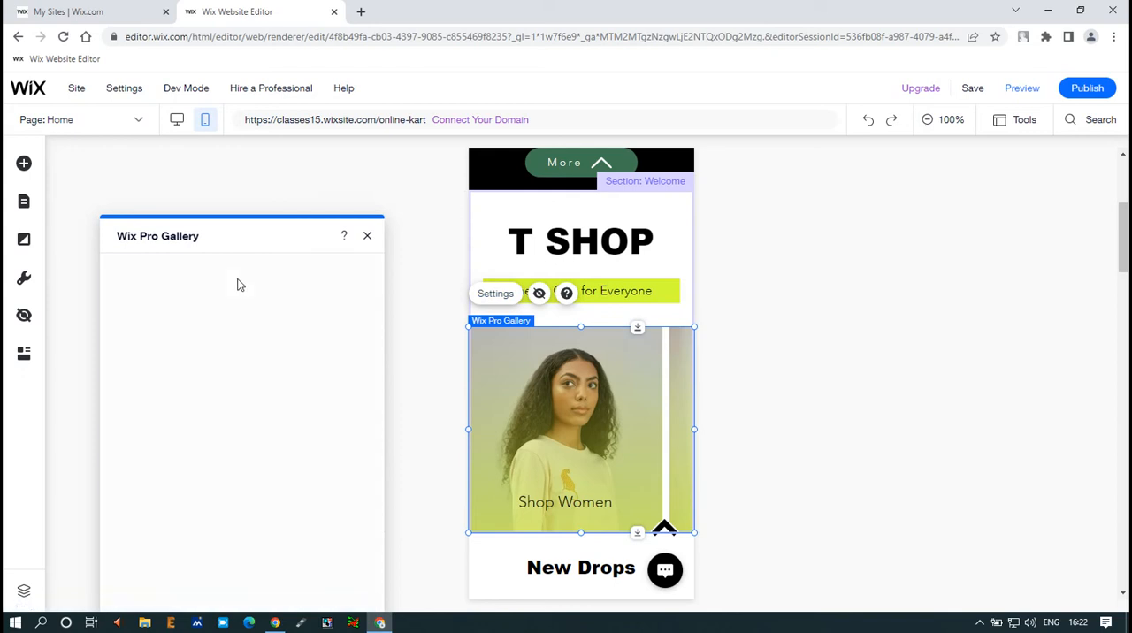
right_click(575, 403)
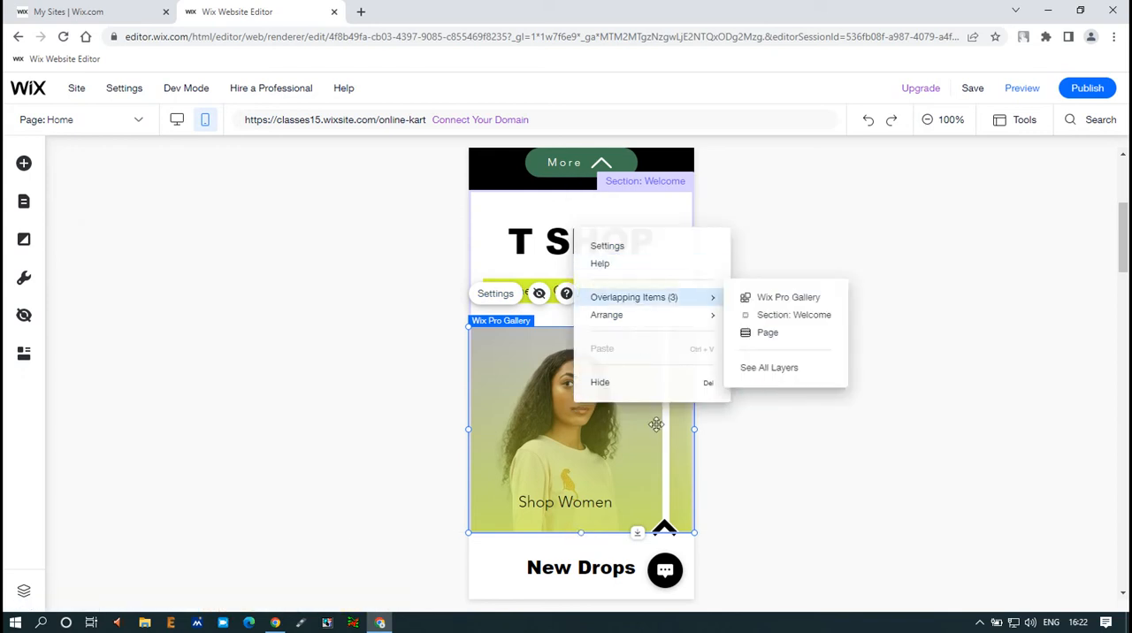
mouse_move(698, 309)
click(960, 299)
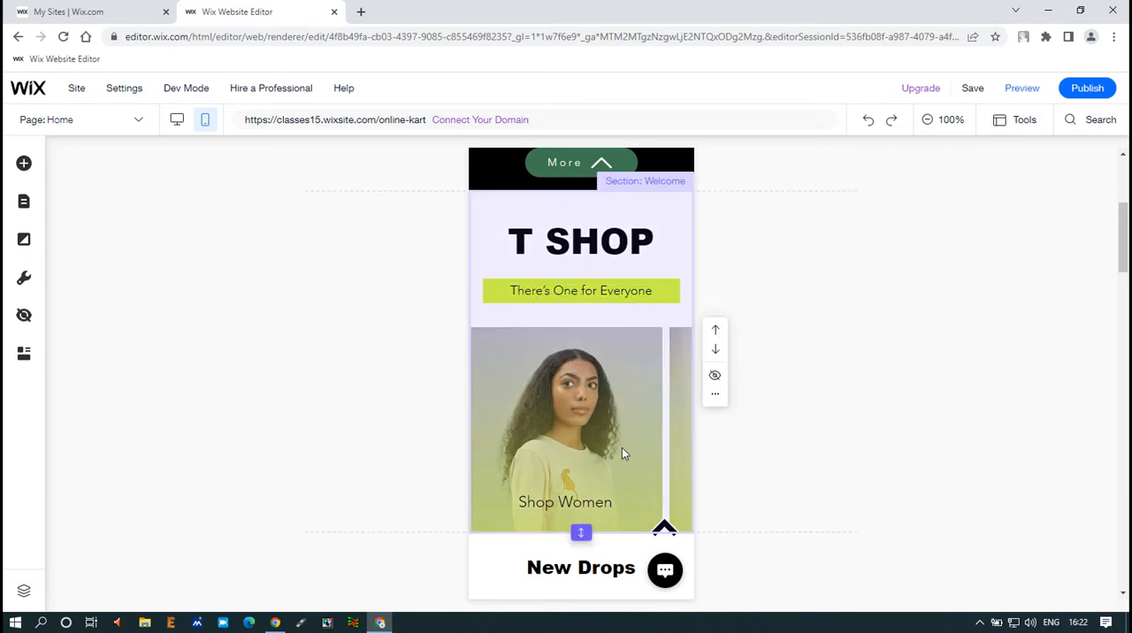
Step: Turn on the Add to Cart button, quantity and product options for the New Drops product gallery
scroll(622, 450, down, 2)
scroll(622, 448, down, 2)
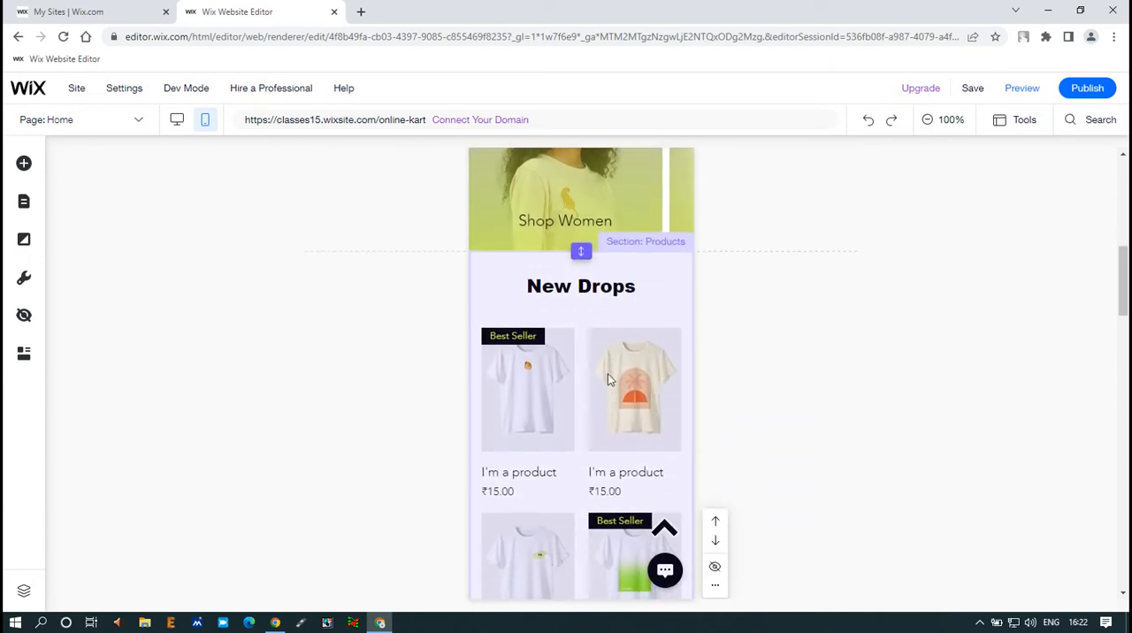
scroll(608, 373, down, 1)
click(604, 306)
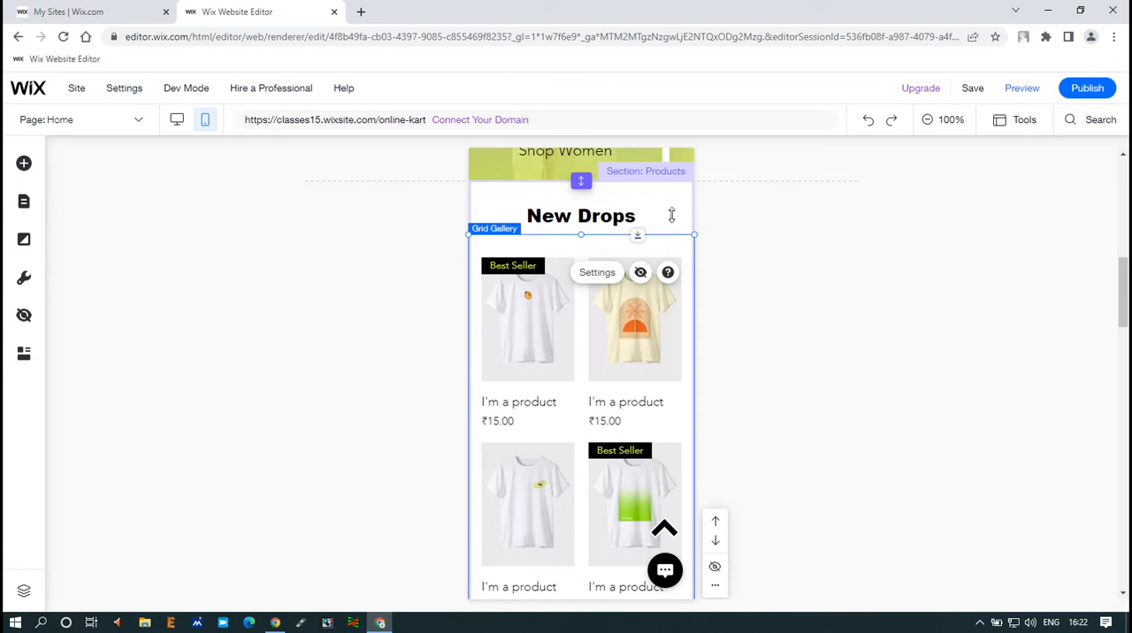
click(604, 278)
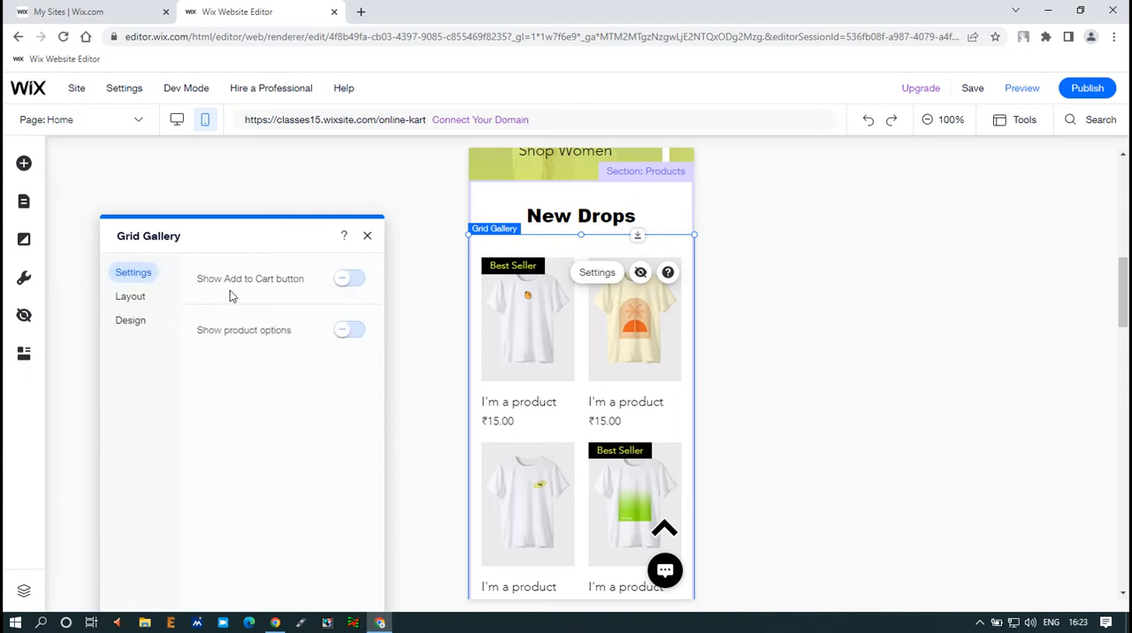
click(353, 280)
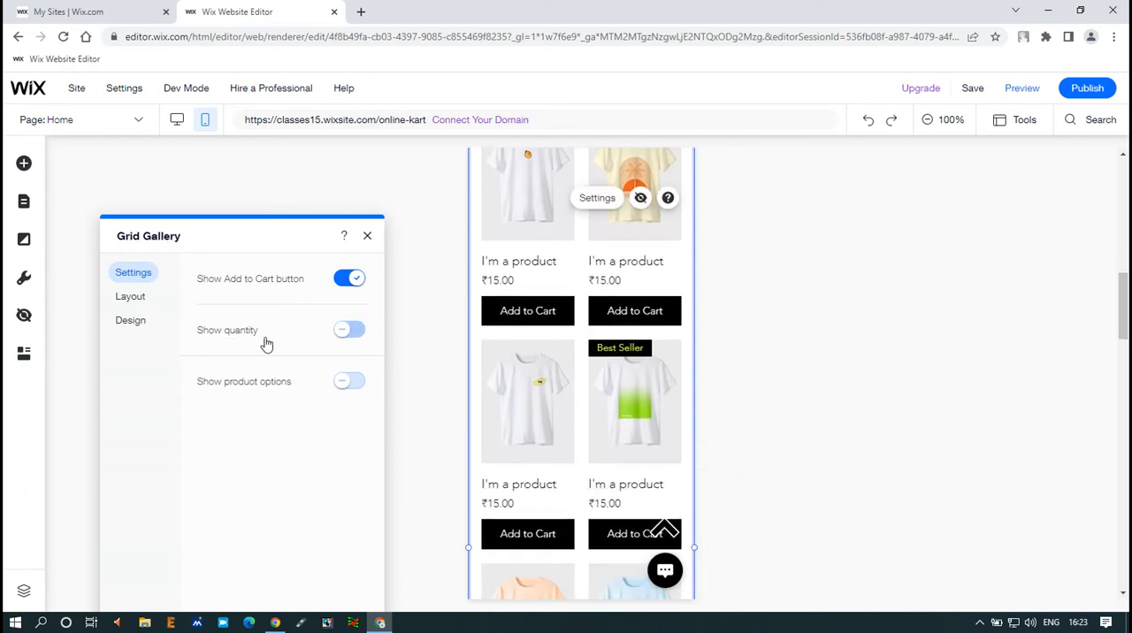
click(353, 336)
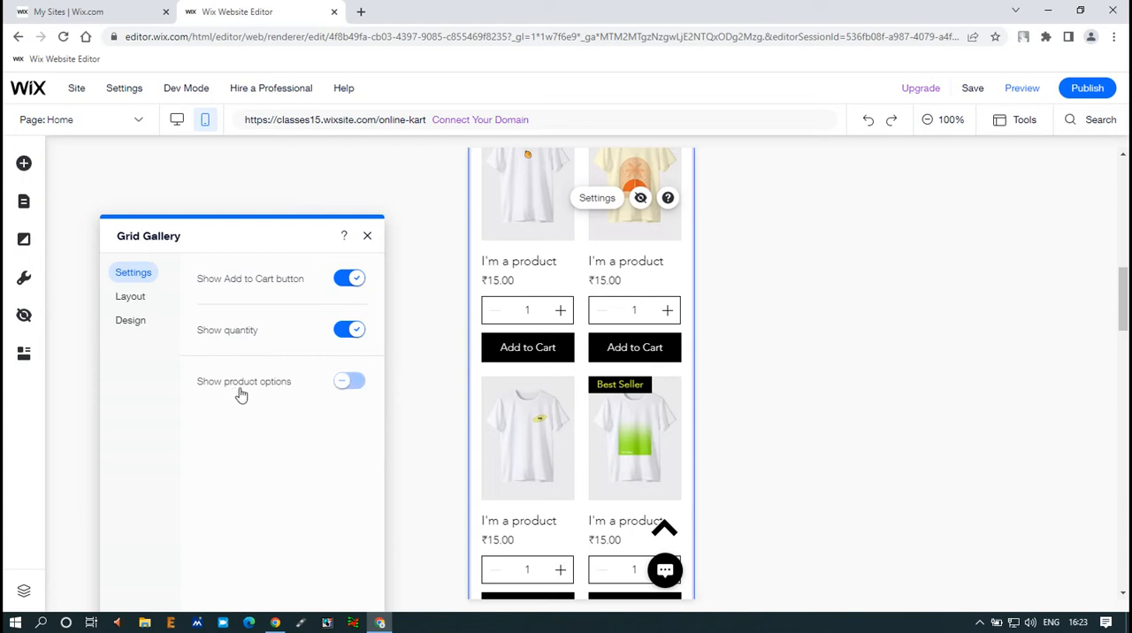
click(350, 383)
scroll(531, 372, up, 2)
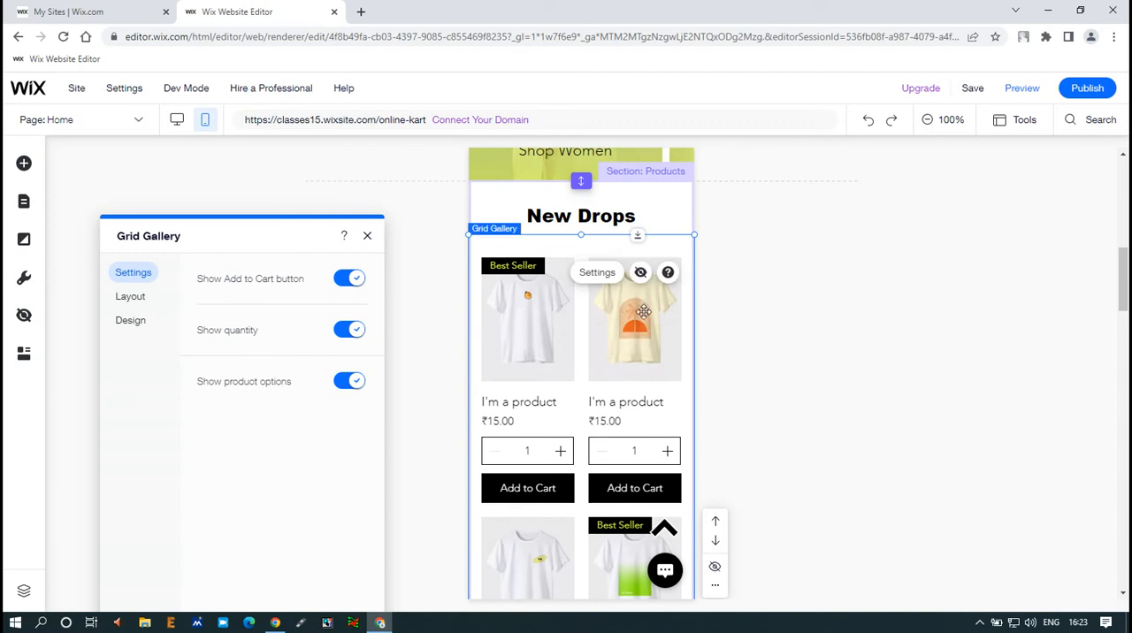
scroll(582, 386, down, 2)
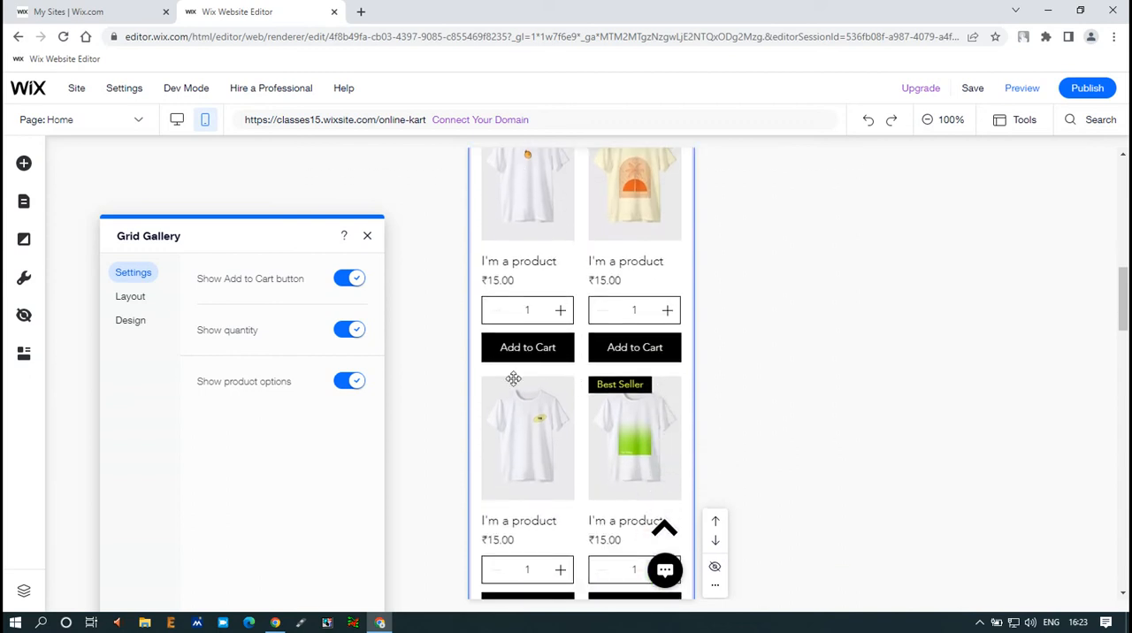
Step: Try the 1 Column layout on the New Drops gallery and look through the product list
click(129, 298)
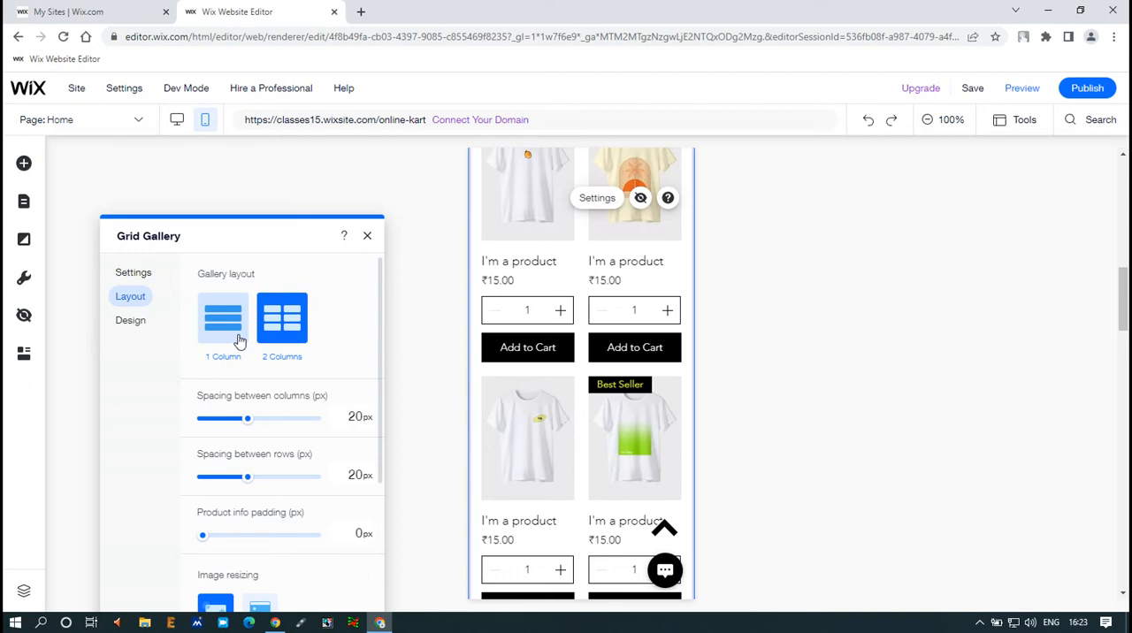
click(224, 332)
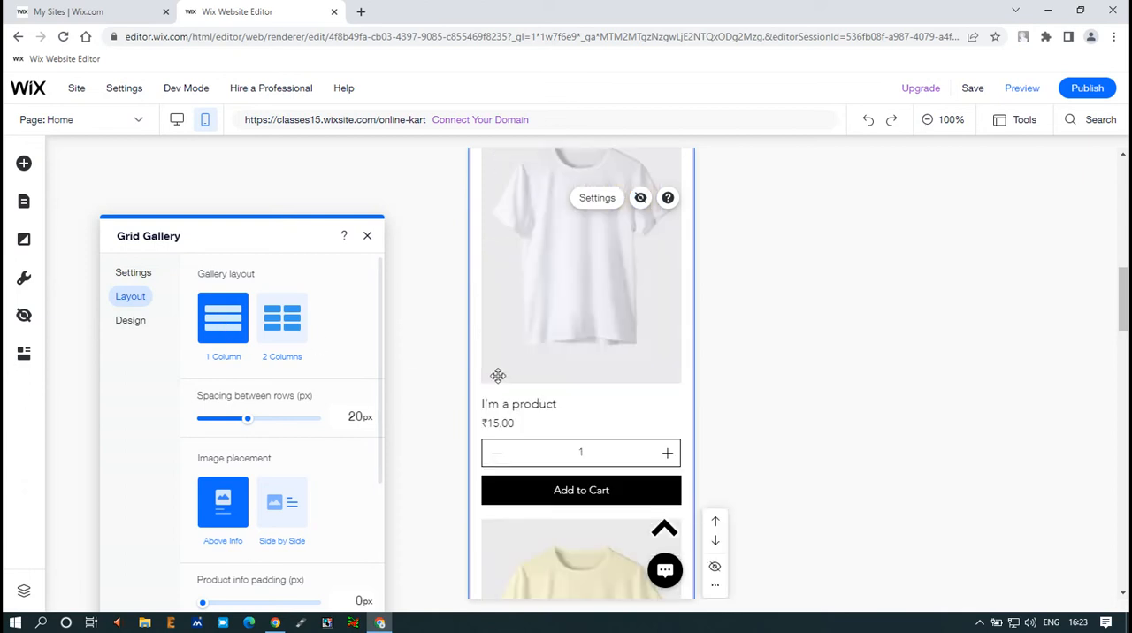
scroll(598, 378, up, 3)
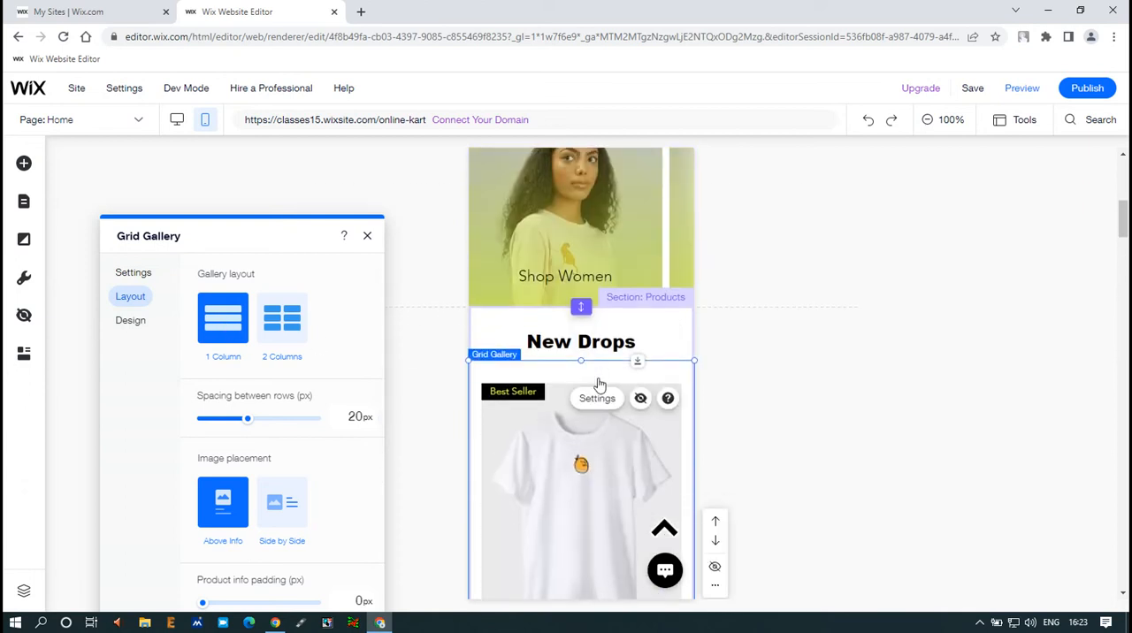
scroll(598, 378, down, 3)
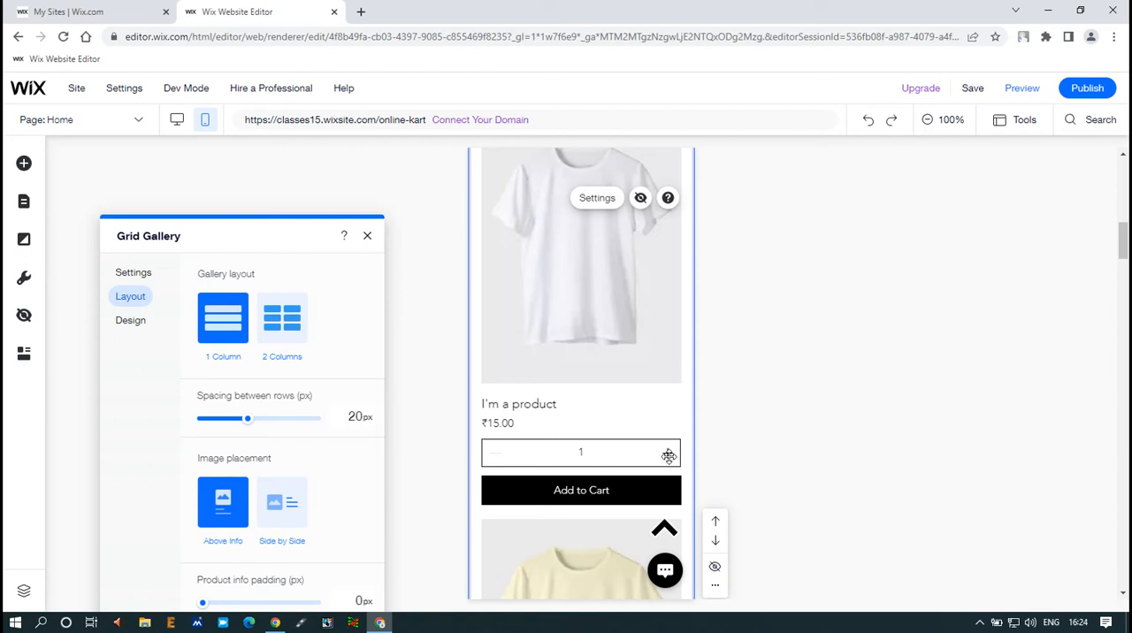
scroll(669, 456, down, 5)
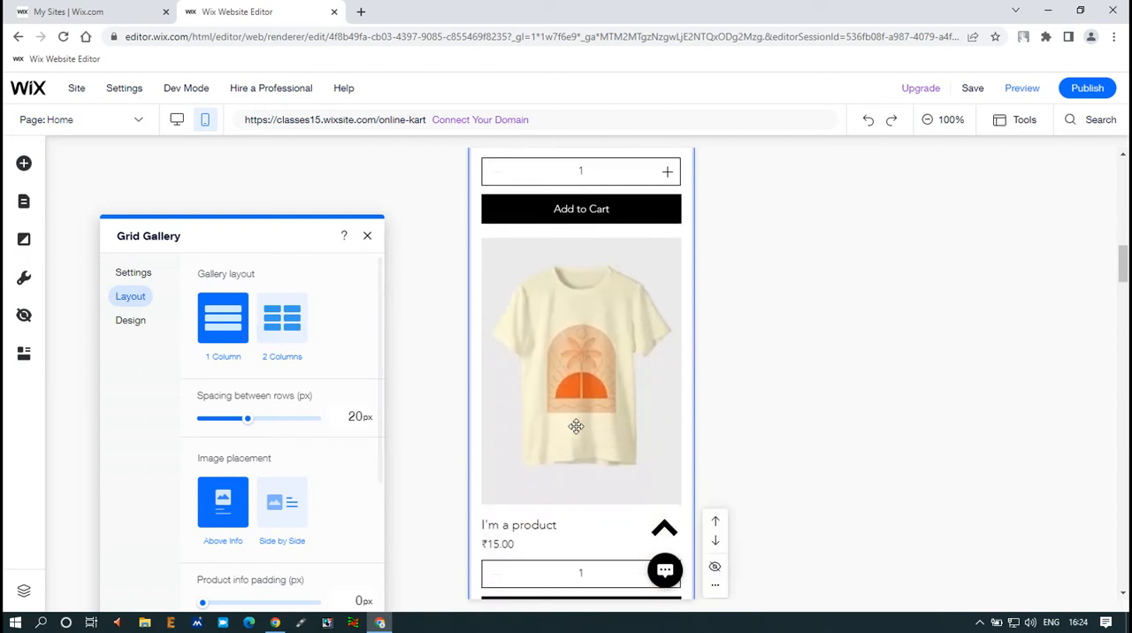
scroll(571, 424, down, 10)
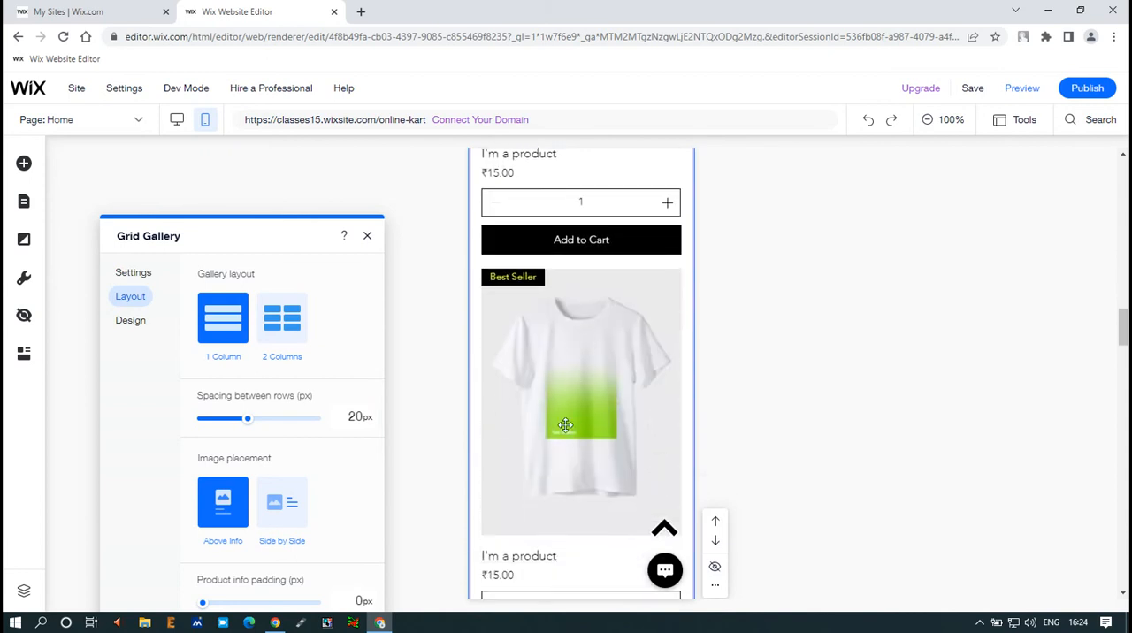
Step: Return the New Drops gallery to the 2 Columns layout and check the products on the page
click(288, 312)
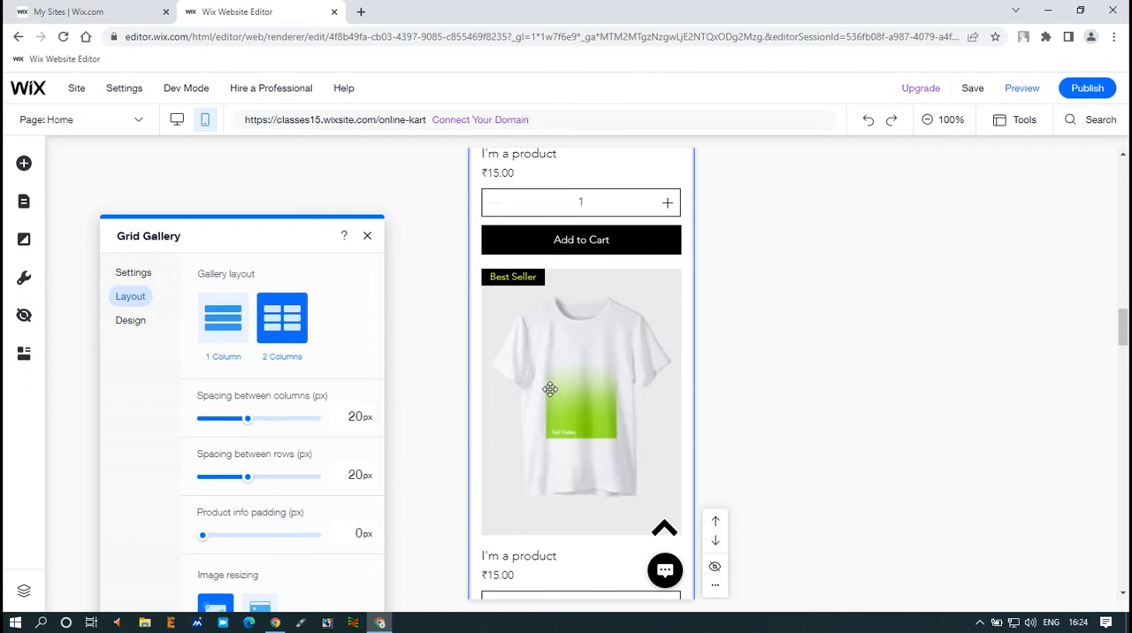
scroll(550, 389, down, 10)
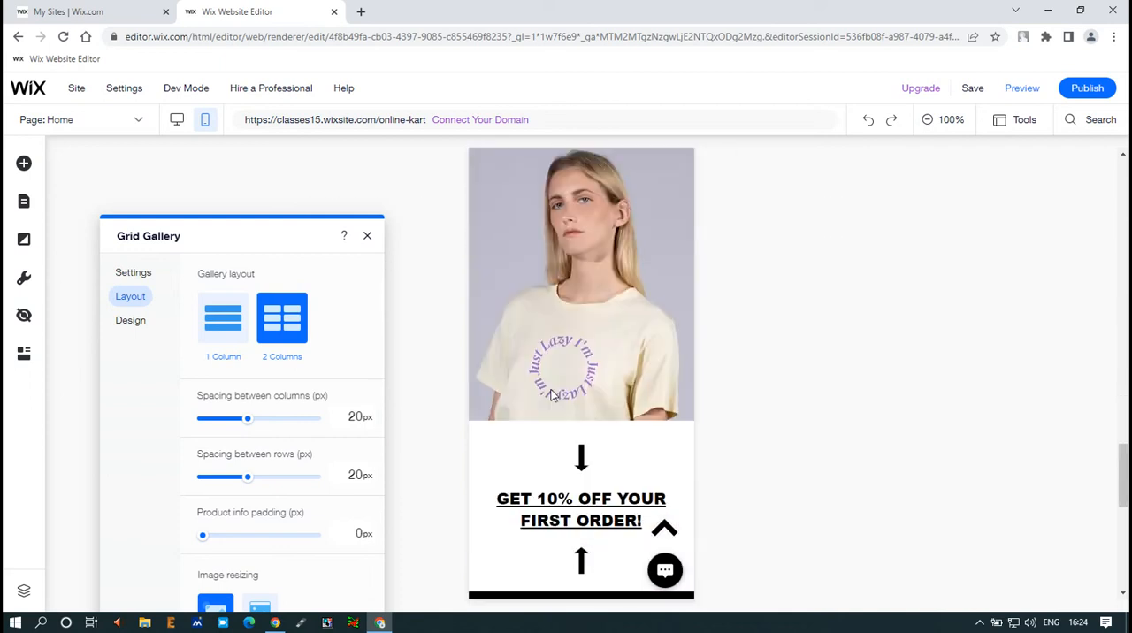
scroll(551, 394, down, 7)
scroll(550, 395, up, 9)
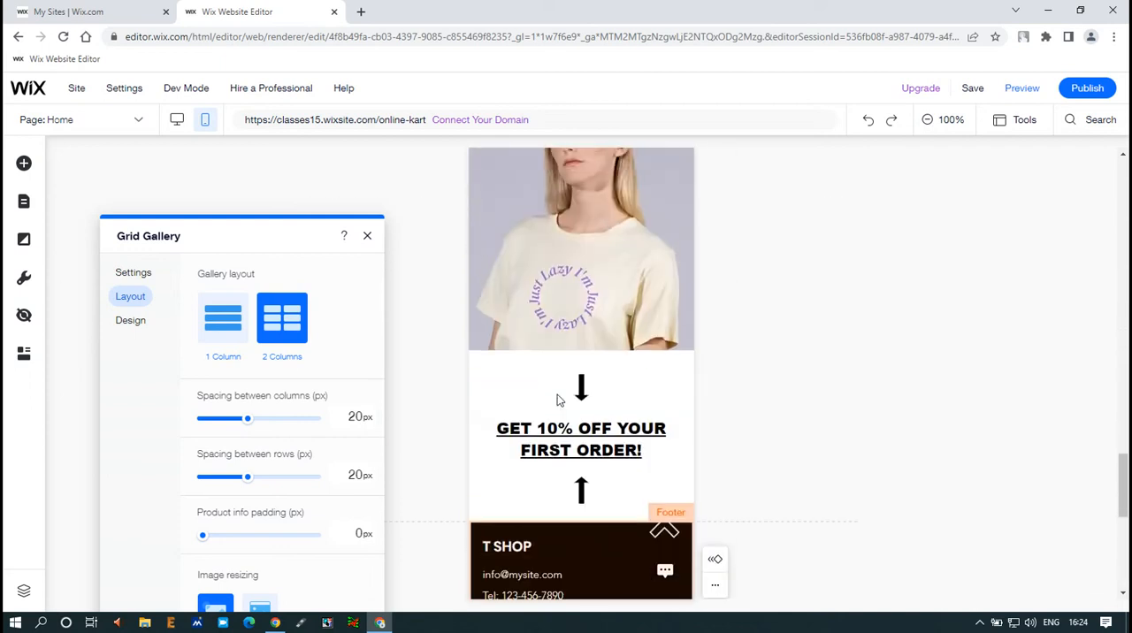
scroll(557, 395, up, 8)
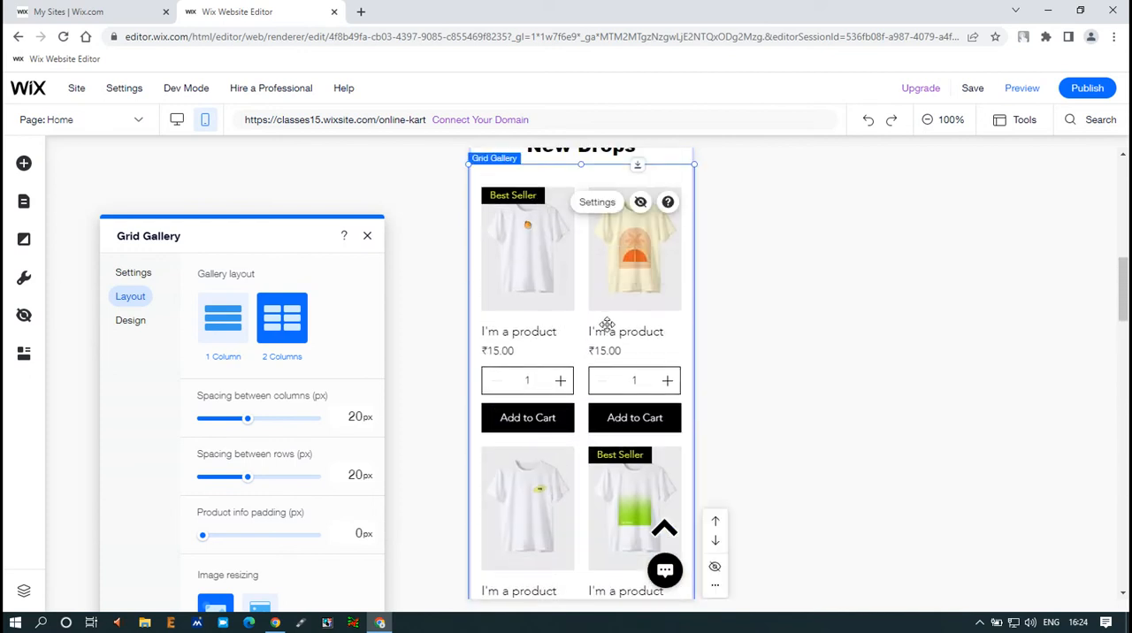
Step: Review the New Drops gallery's layout options for spacing, product info padding, image resizing and image ratio
scroll(256, 445, down, 1)
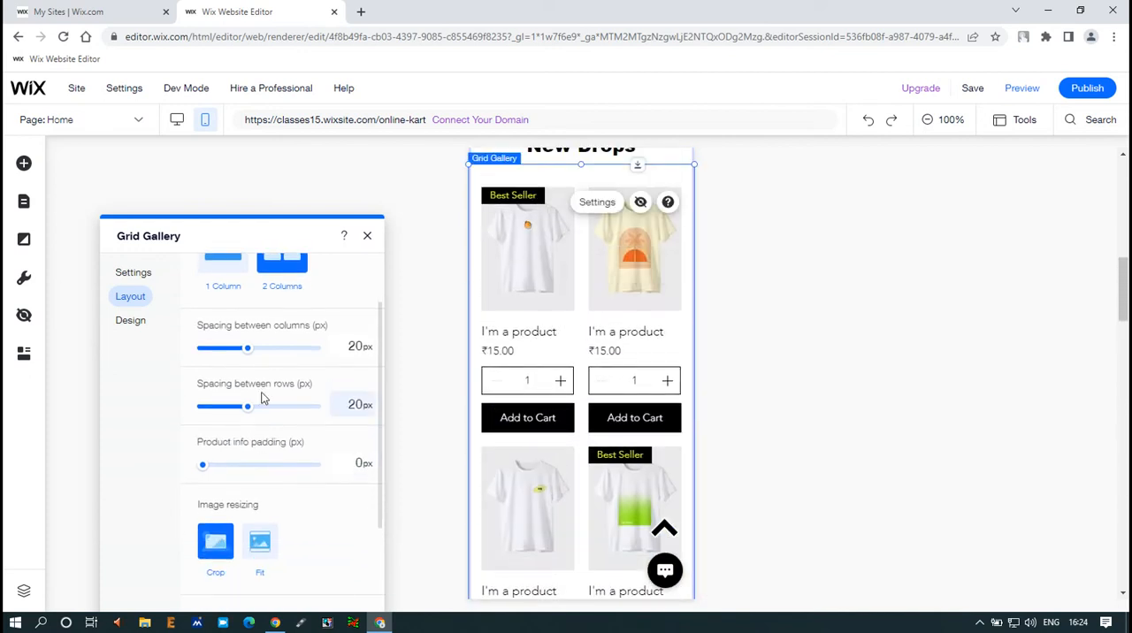
scroll(266, 429, down, 2)
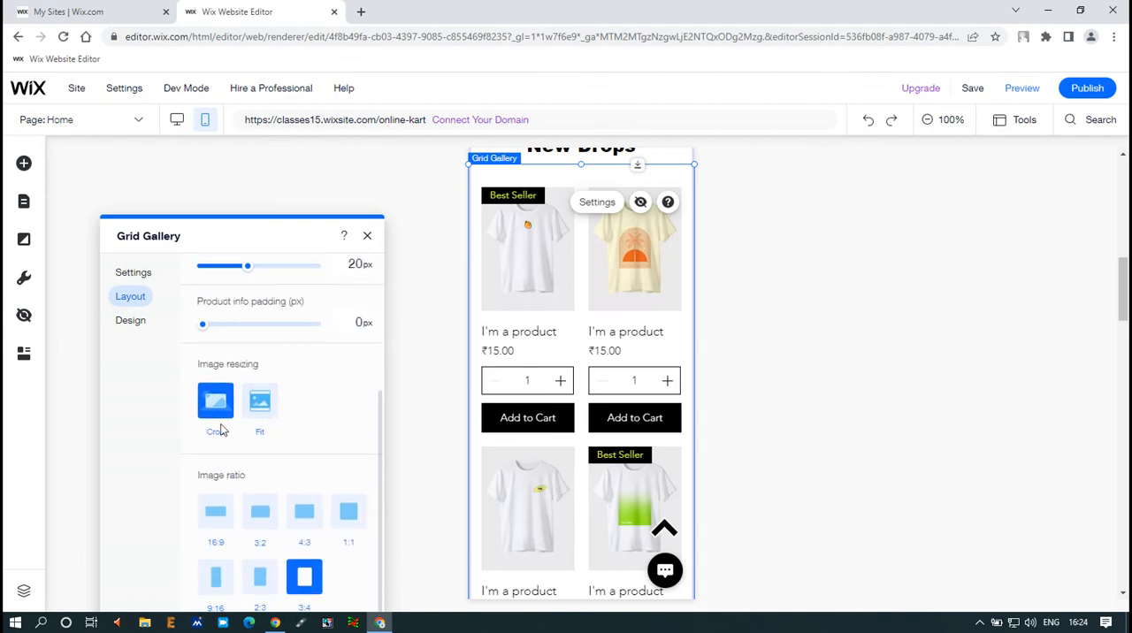
scroll(285, 506, up, 1)
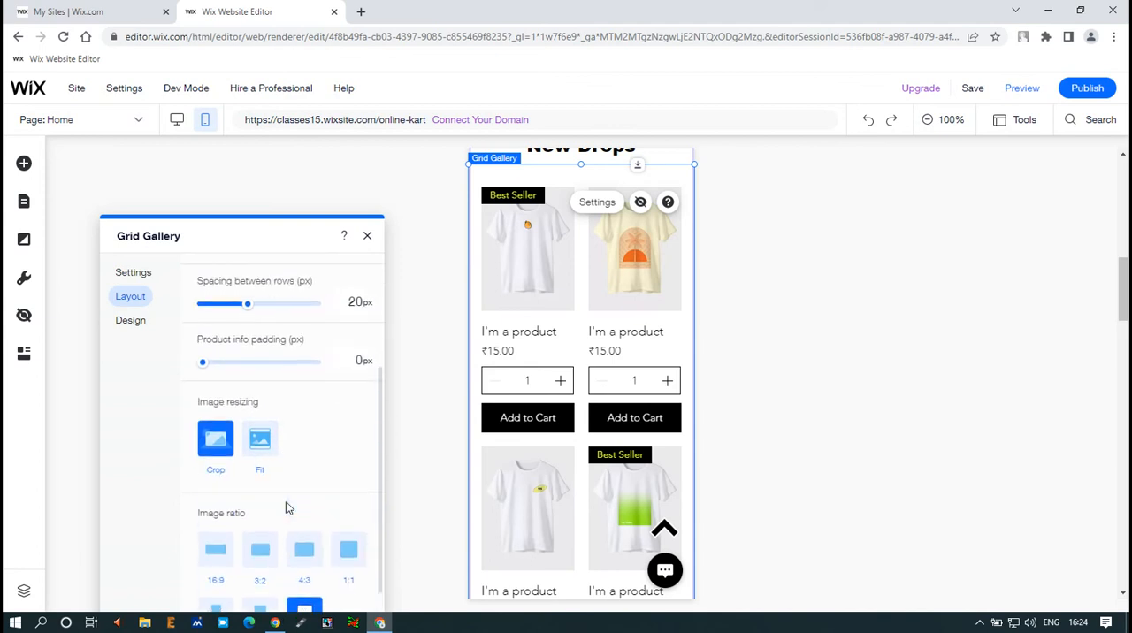
scroll(285, 508, down, 1)
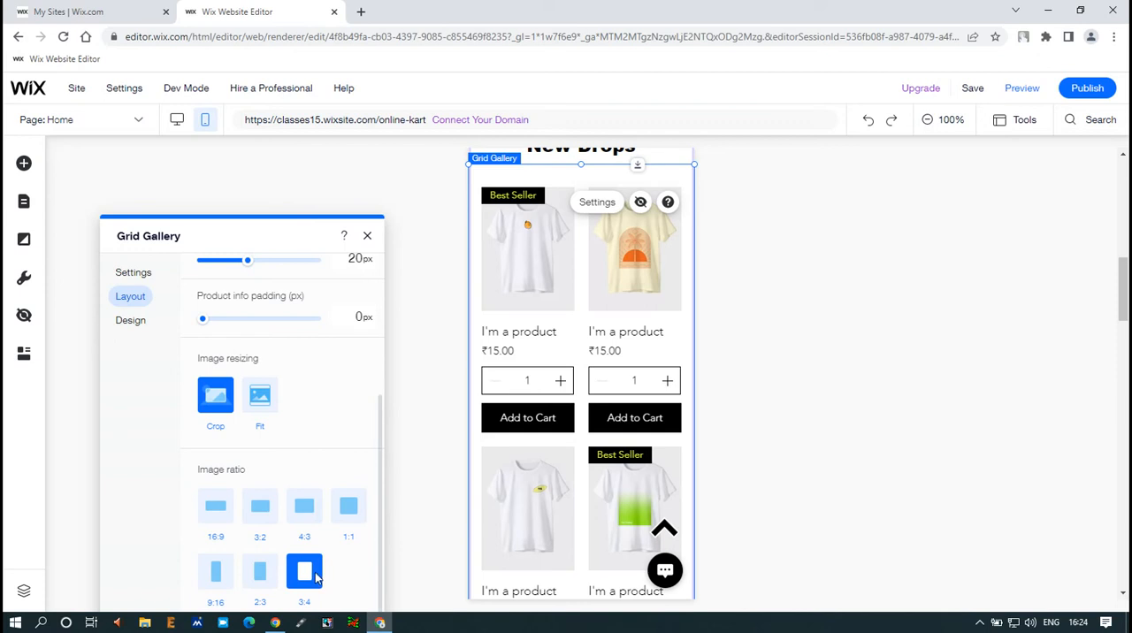
scroll(138, 452, up, 3)
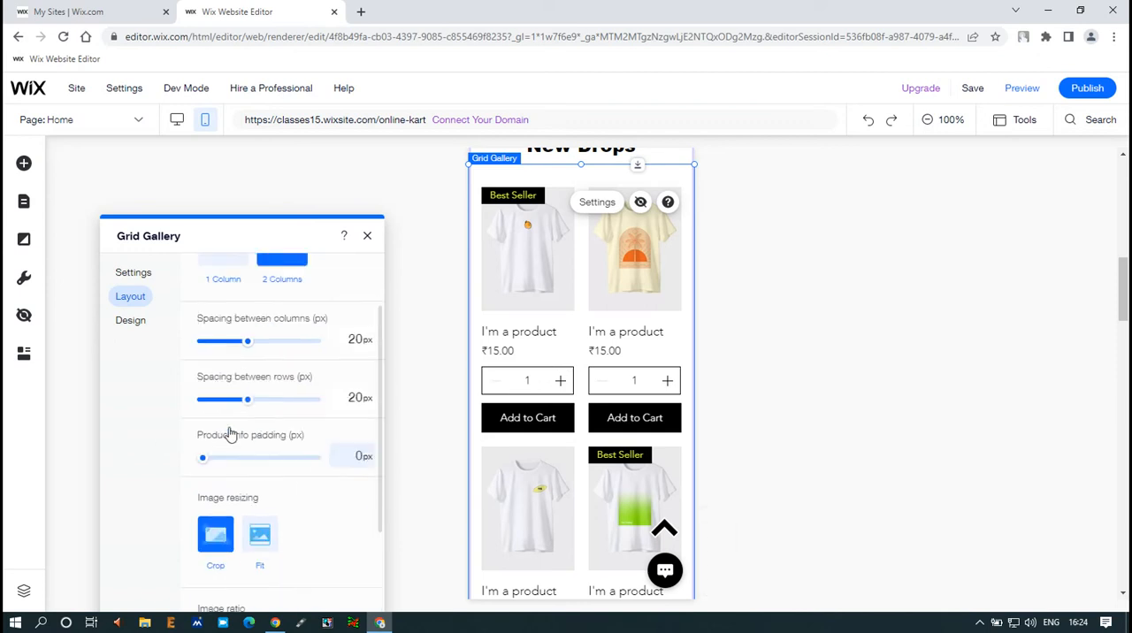
Step: Open the New Drops gallery's design settings with the font sizes, reopening them after they are closed
click(128, 321)
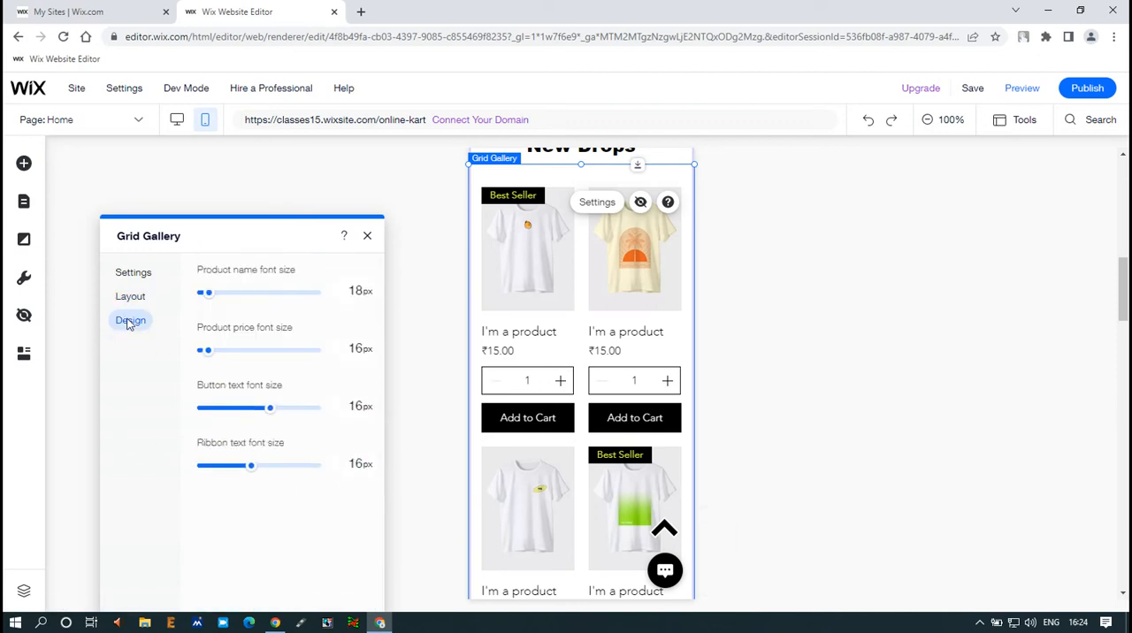
click(525, 333)
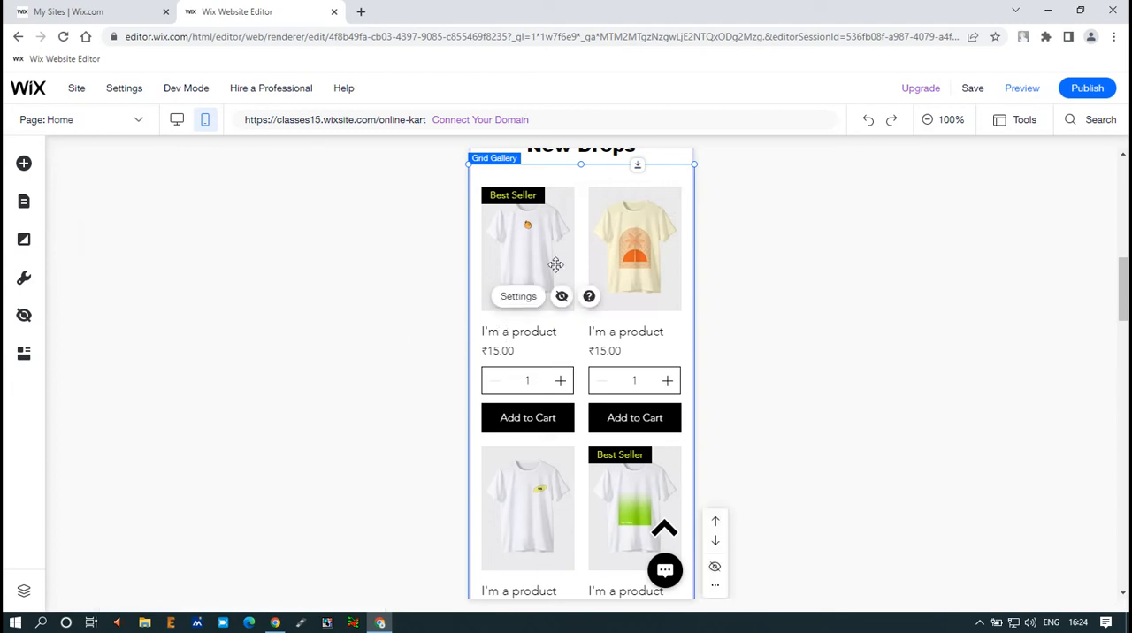
right_click(537, 333)
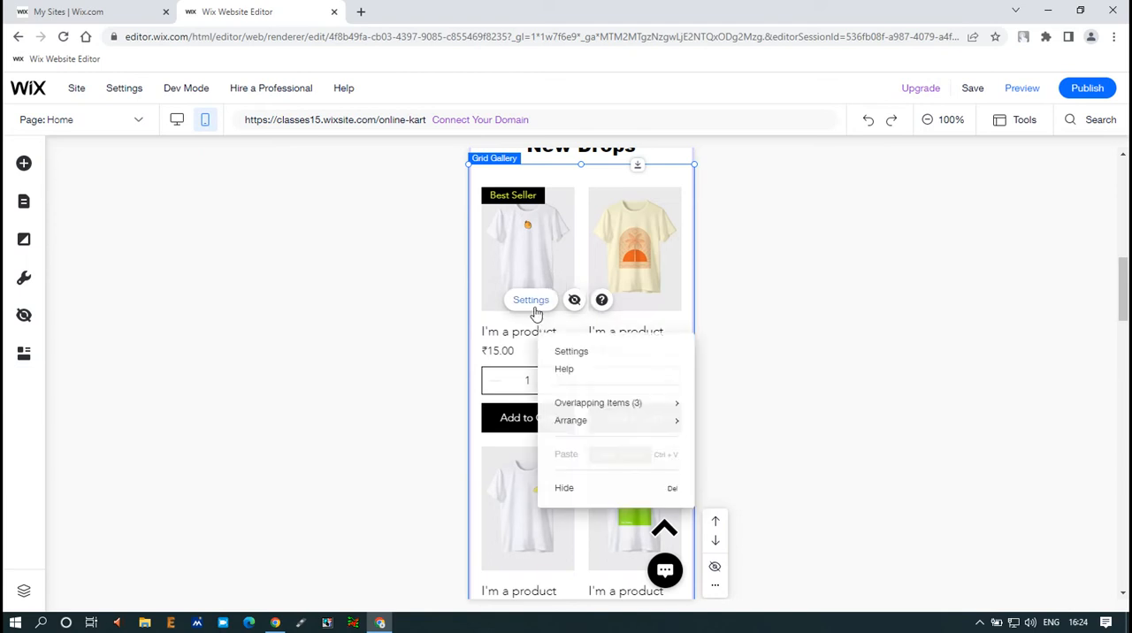
click(533, 305)
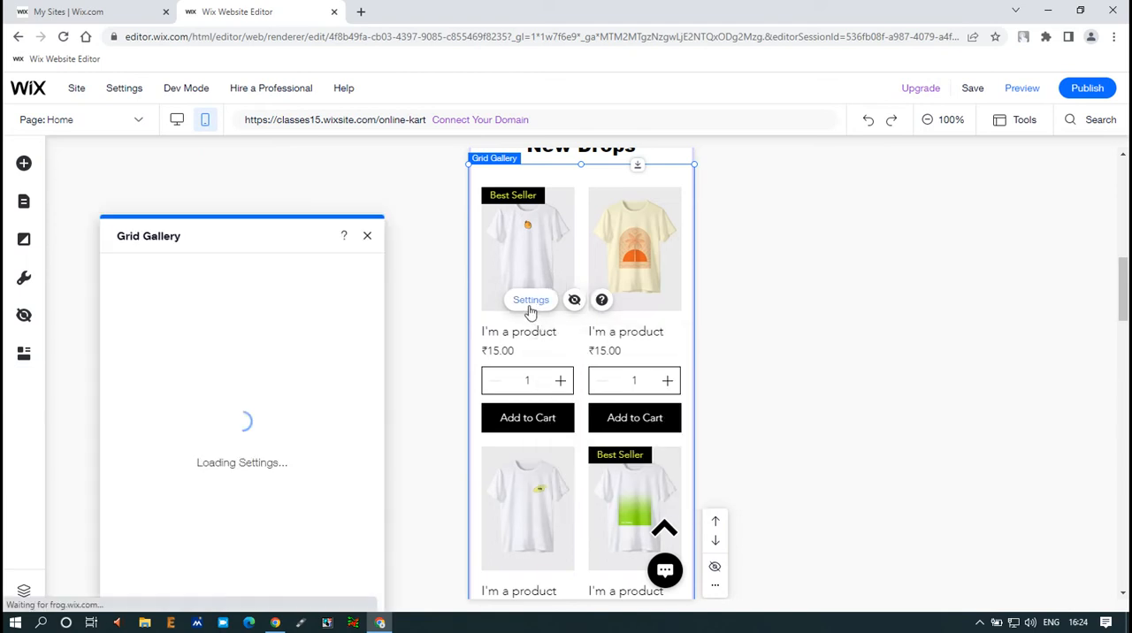
click(142, 324)
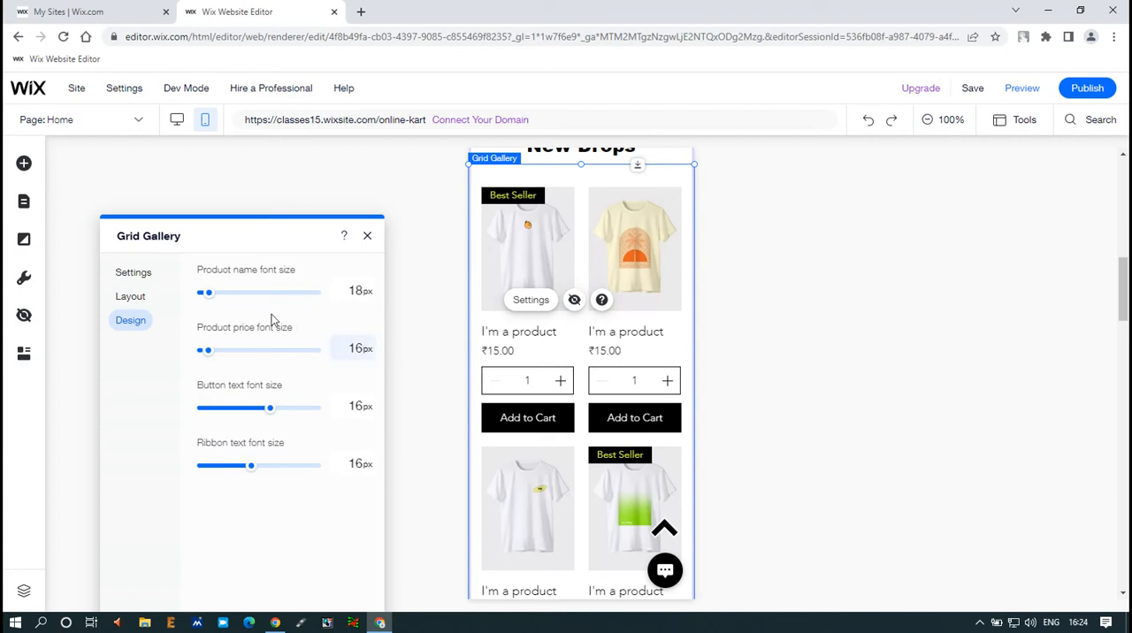
Step: Try a product name font size of 30 px in the New Drops gallery and return it to 18 px
drag(209, 294, 212, 300)
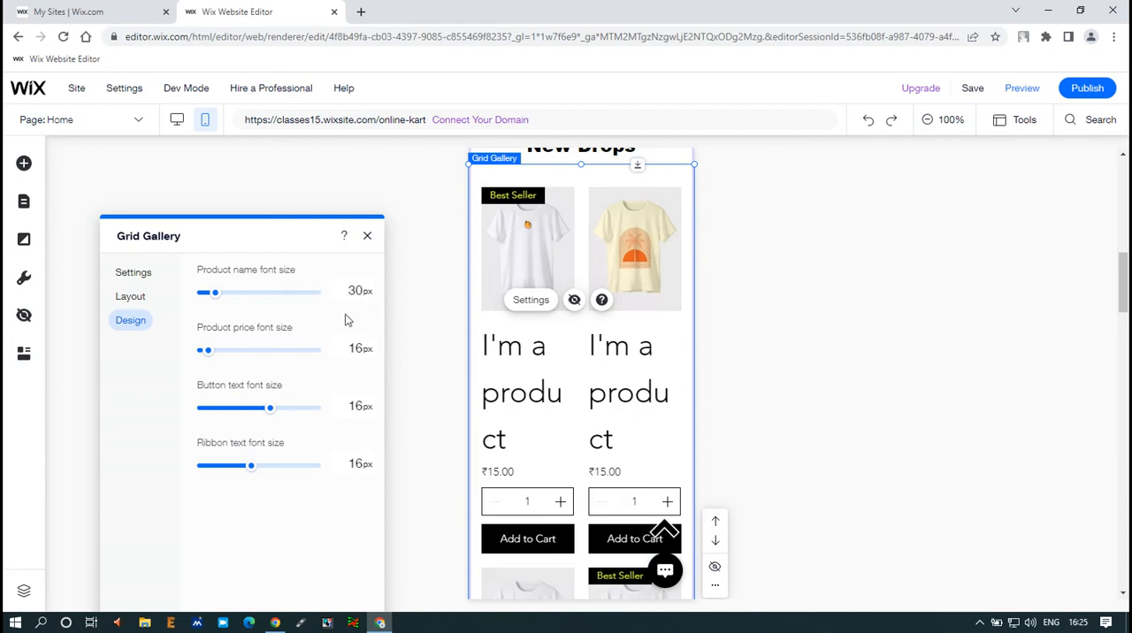
drag(209, 296, 205, 300)
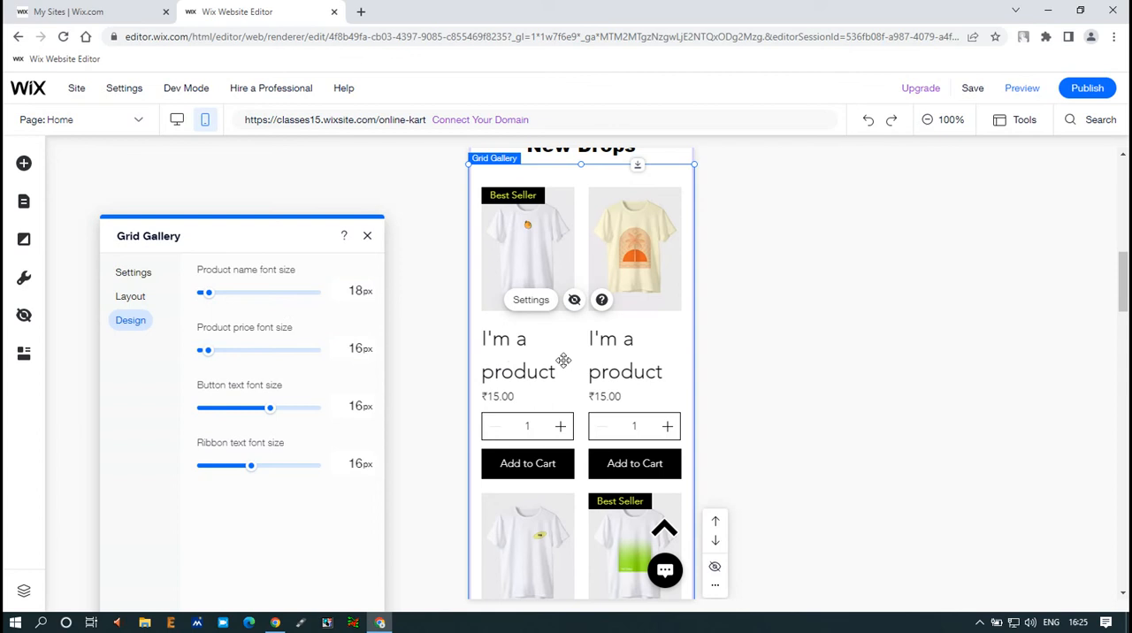
scroll(493, 379, down, 2)
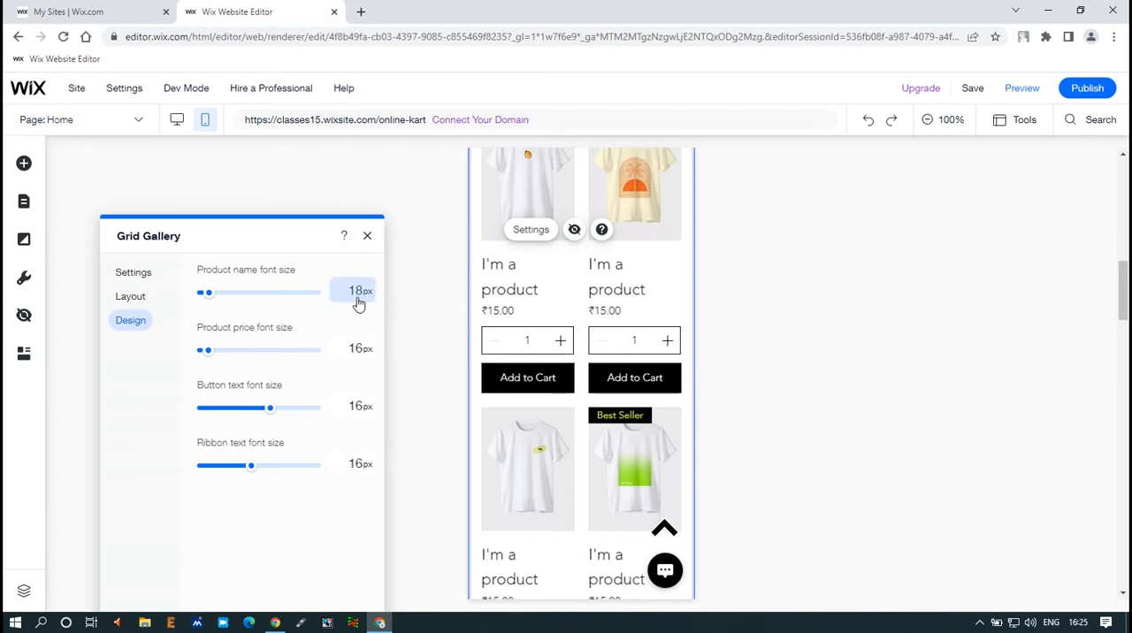
click(359, 301)
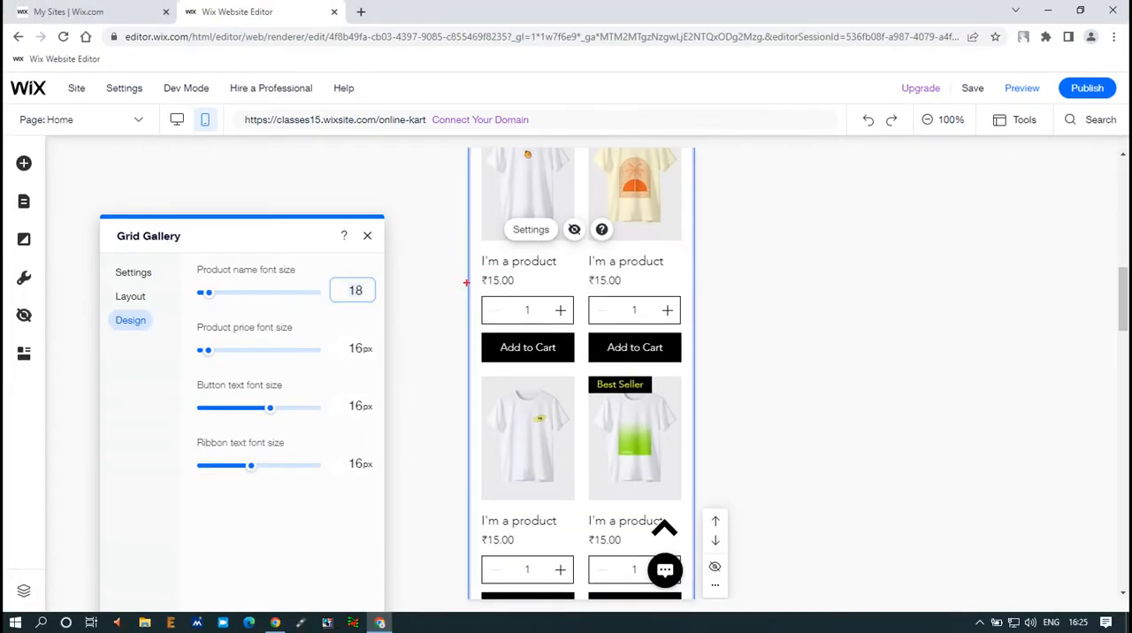
Step: Set the New Drops gallery's product price and button text font sizes to 14 px each
mouse_move(475, 274)
mouse_down()
mouse_move(517, 288)
mouse_move(422, 328)
mouse_up()
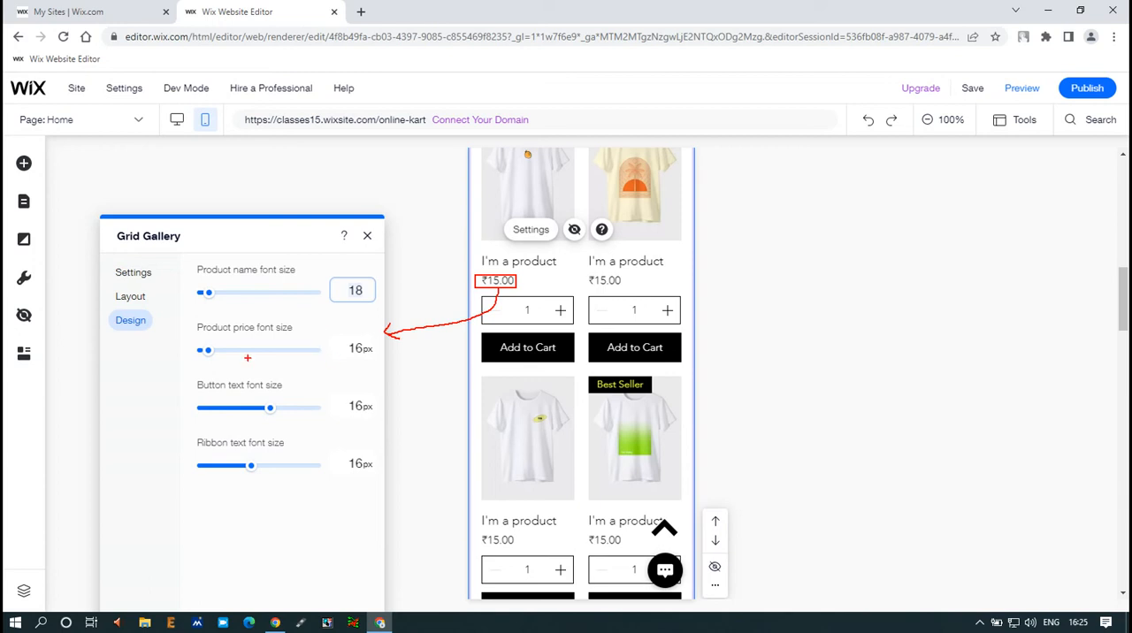
click(359, 351)
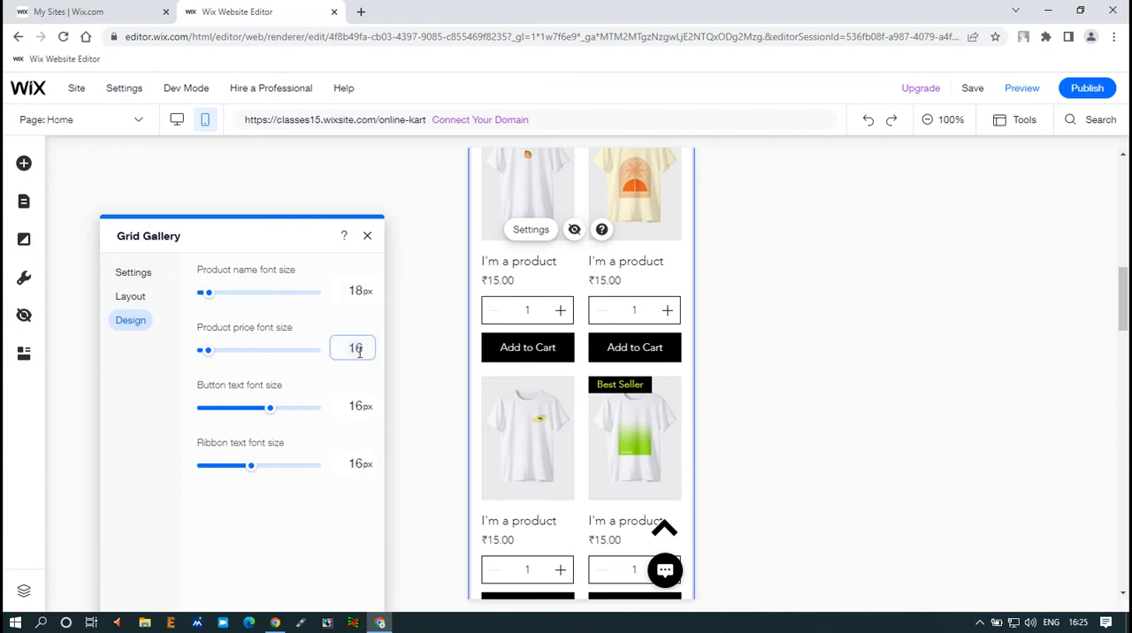
text(14)
key(Tab)
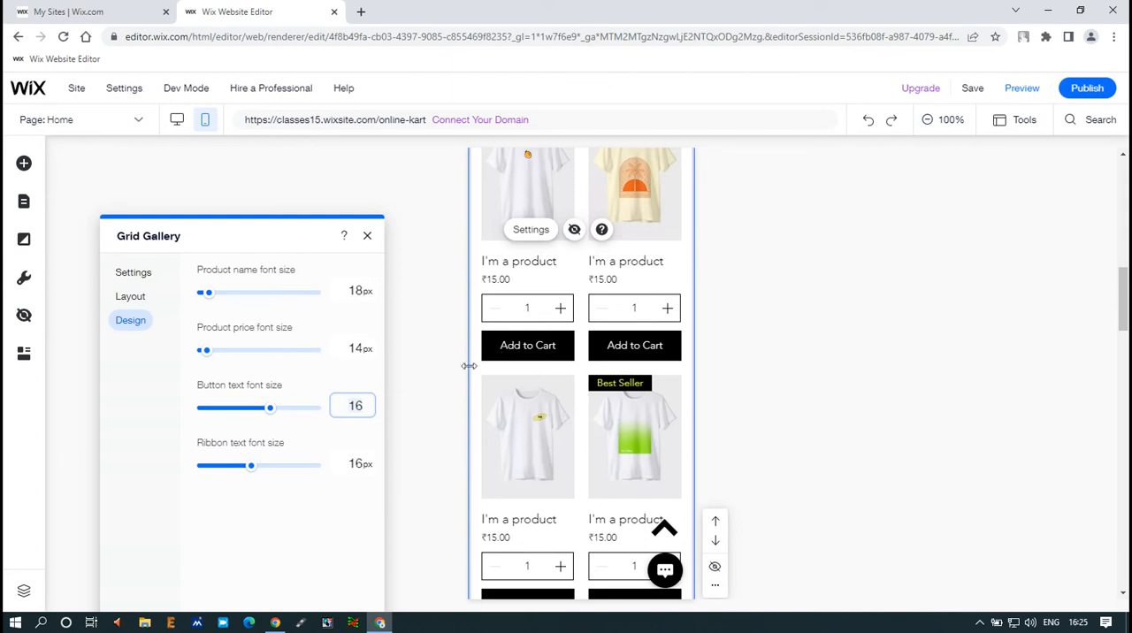
key(BackSpace)
text(4)
key(Tab)
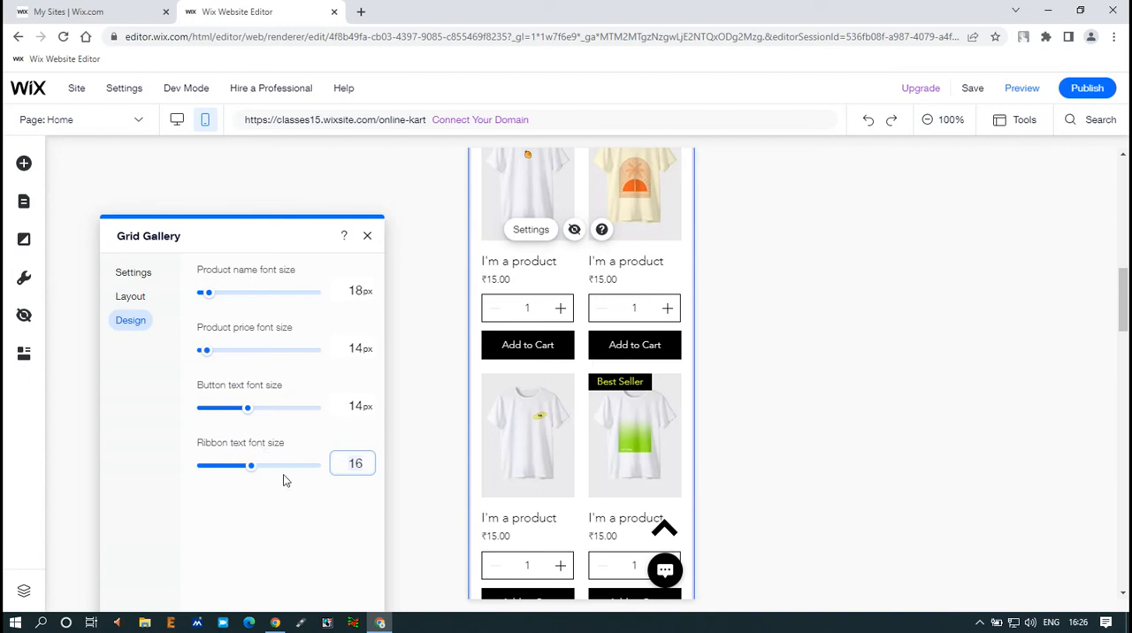
Step: Set the New Drops gallery's ribbon text font size to 14 px and return to its general display settings
key(BackSpace)
key(BackSpace)
text(14)
key(Return)
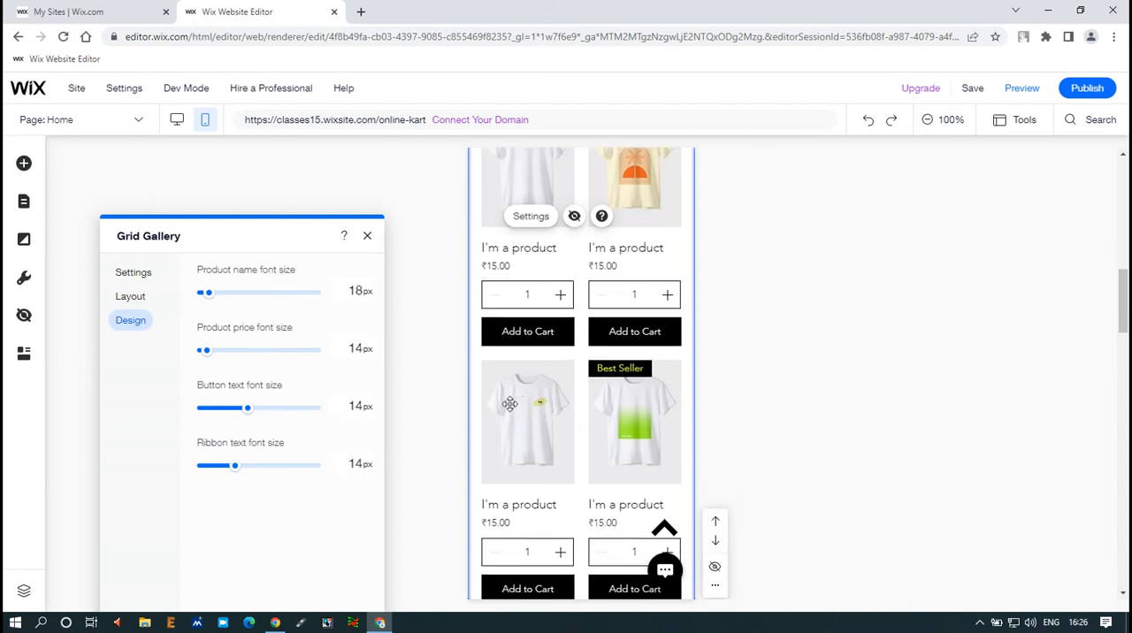
scroll(510, 399, down, 3)
scroll(511, 404, up, 3)
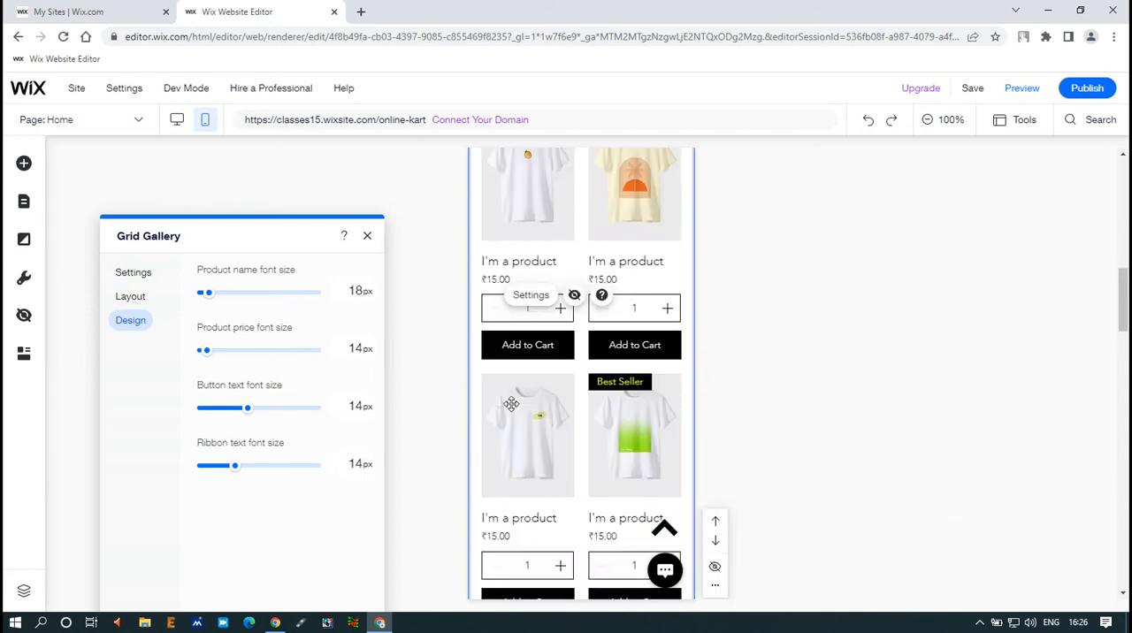
scroll(511, 404, up, 5)
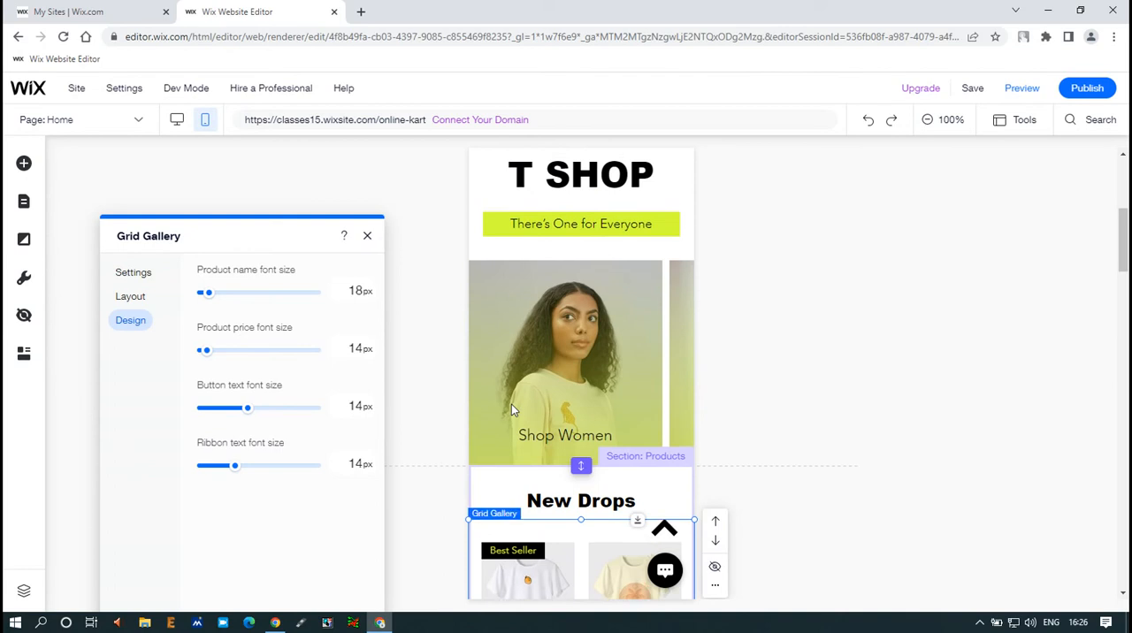
scroll(512, 405, up, 2)
scroll(512, 404, down, 5)
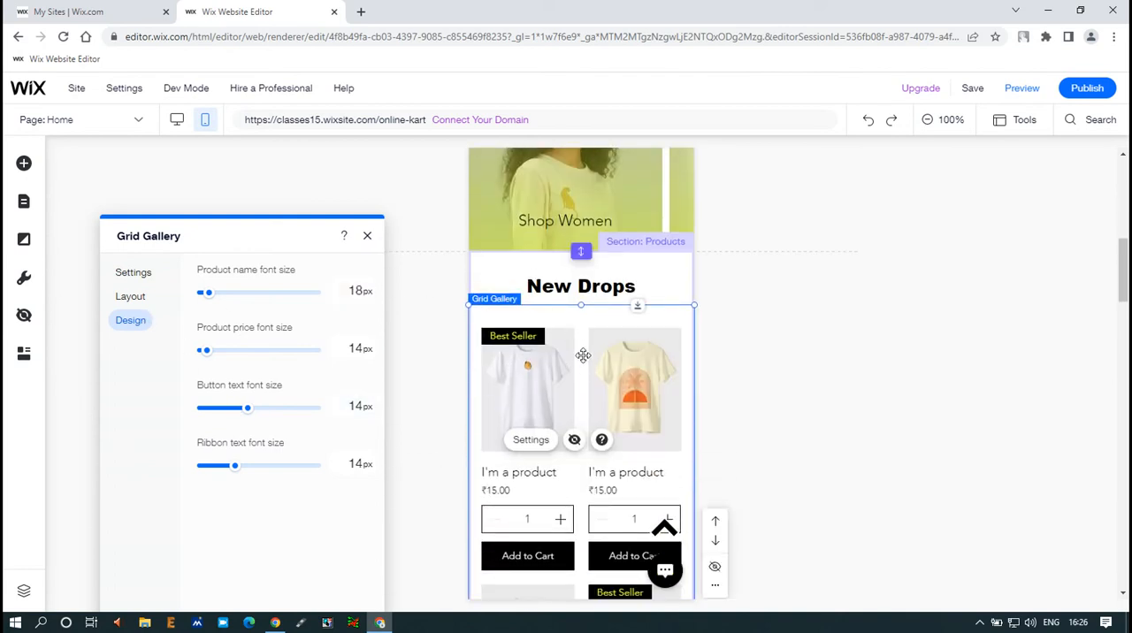
click(150, 275)
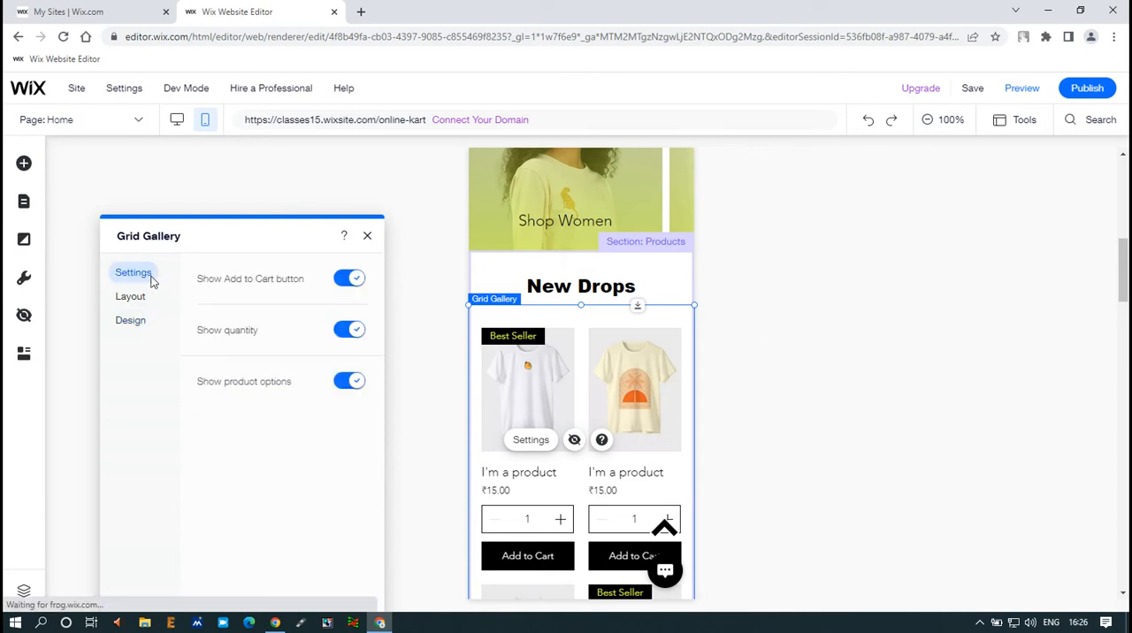
Step: Look through the decorative shapes, arrows and container boxes that can be added to the mobile site
click(27, 167)
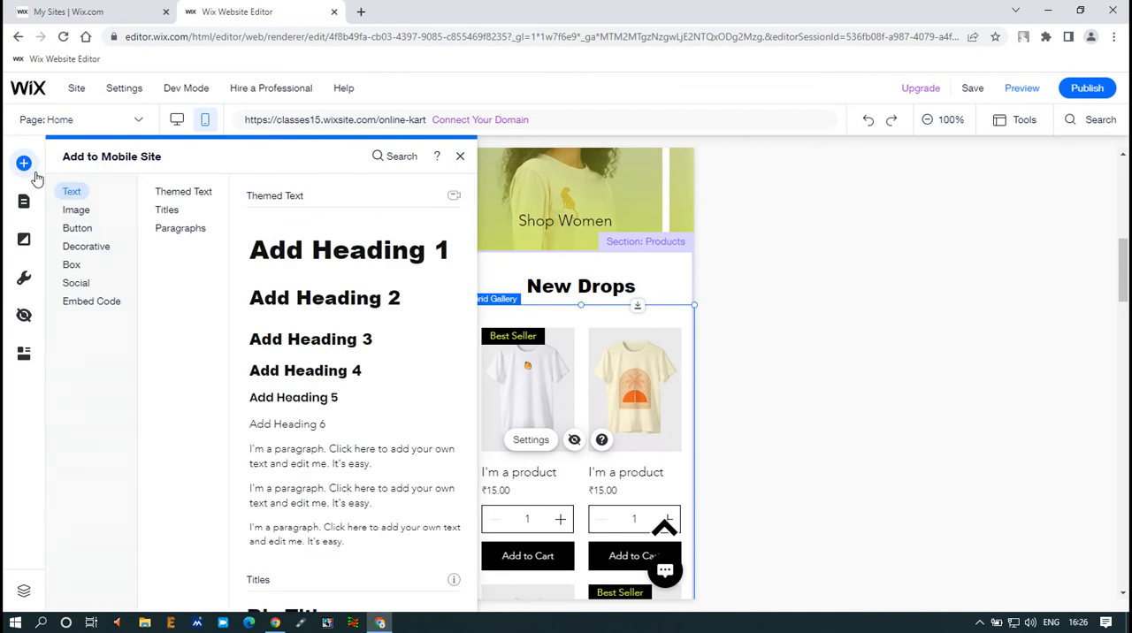
click(108, 253)
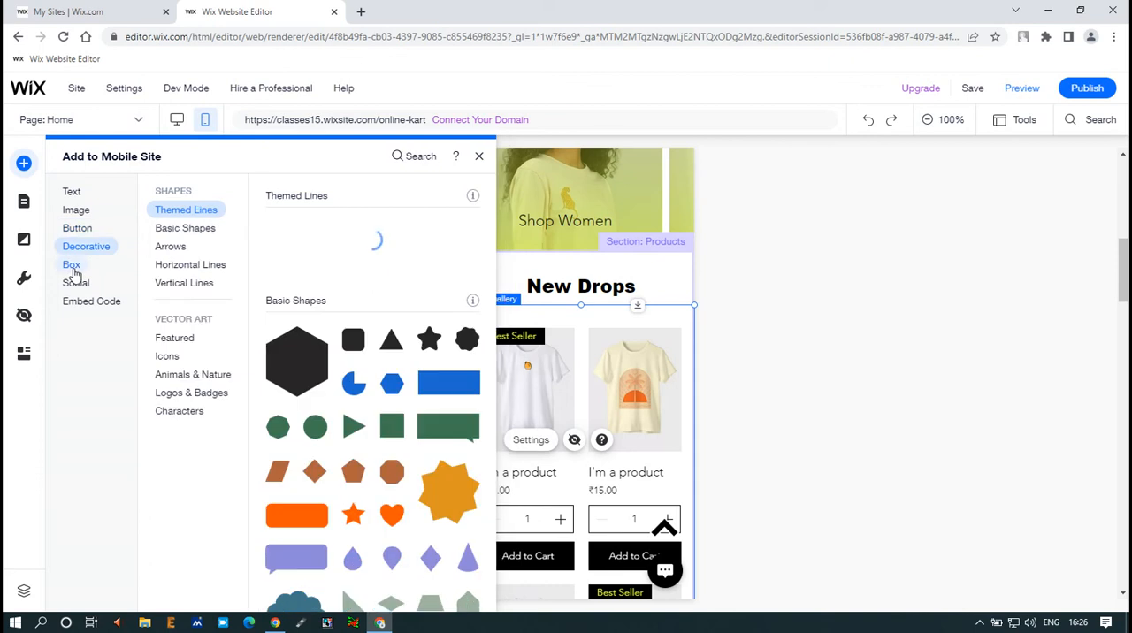
mouse_move(74, 275)
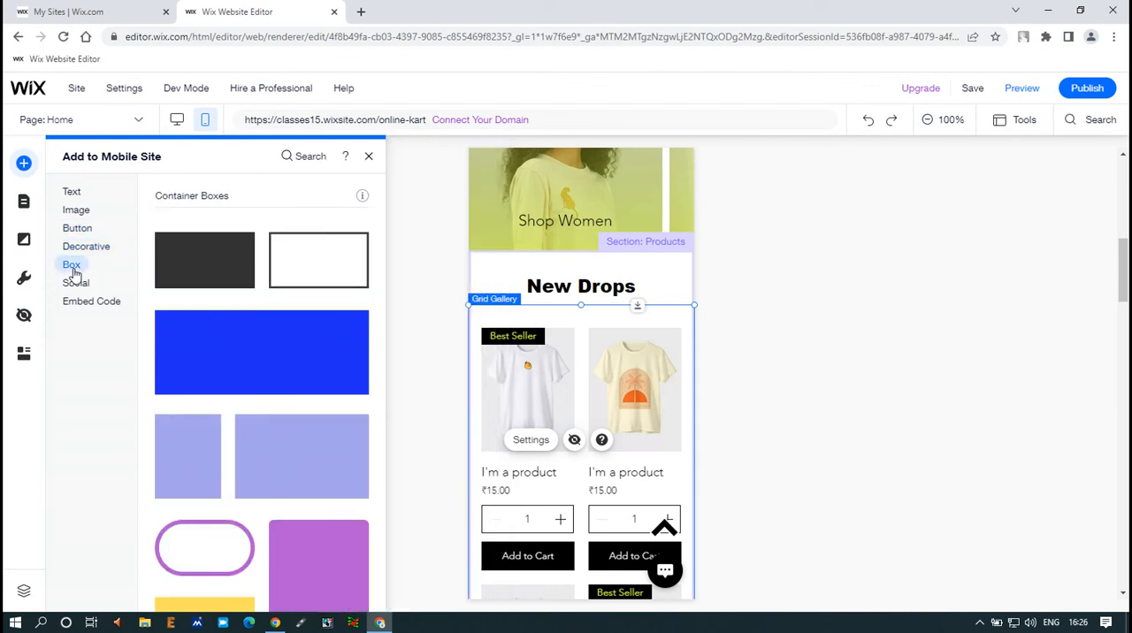
scroll(200, 371, down, 7)
scroll(207, 376, up, 6)
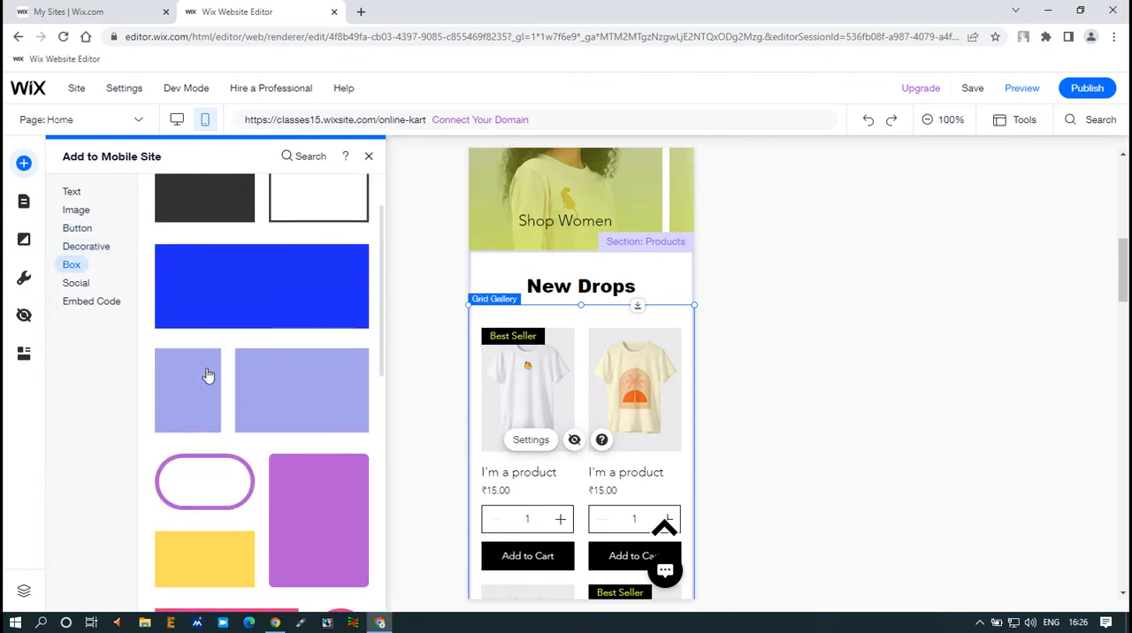
scroll(207, 376, up, 1)
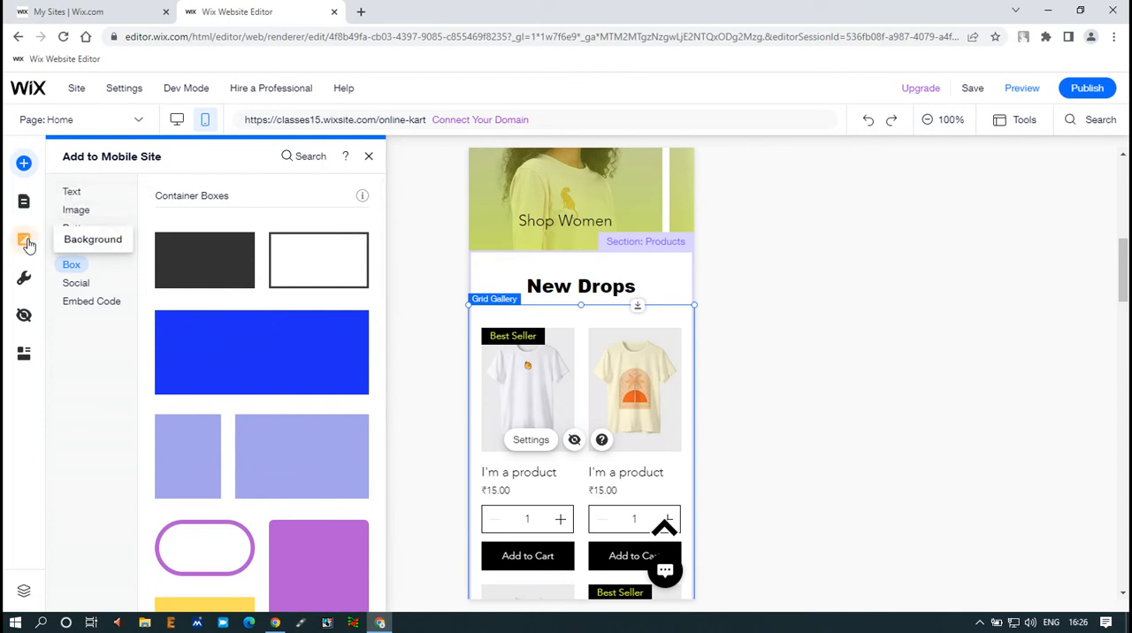
click(73, 248)
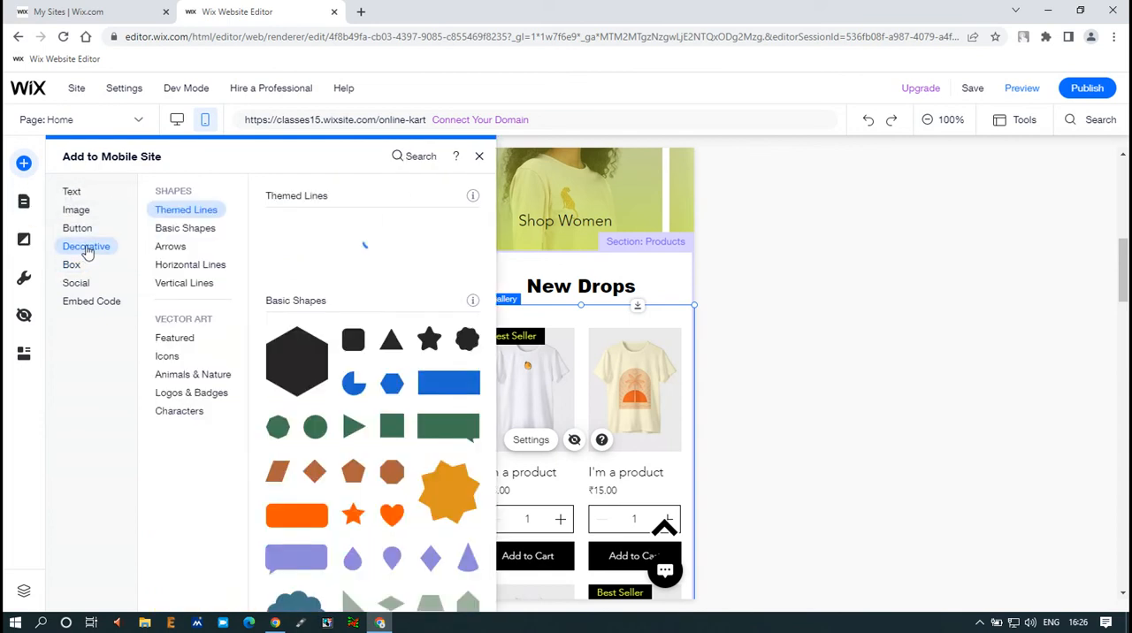
click(74, 265)
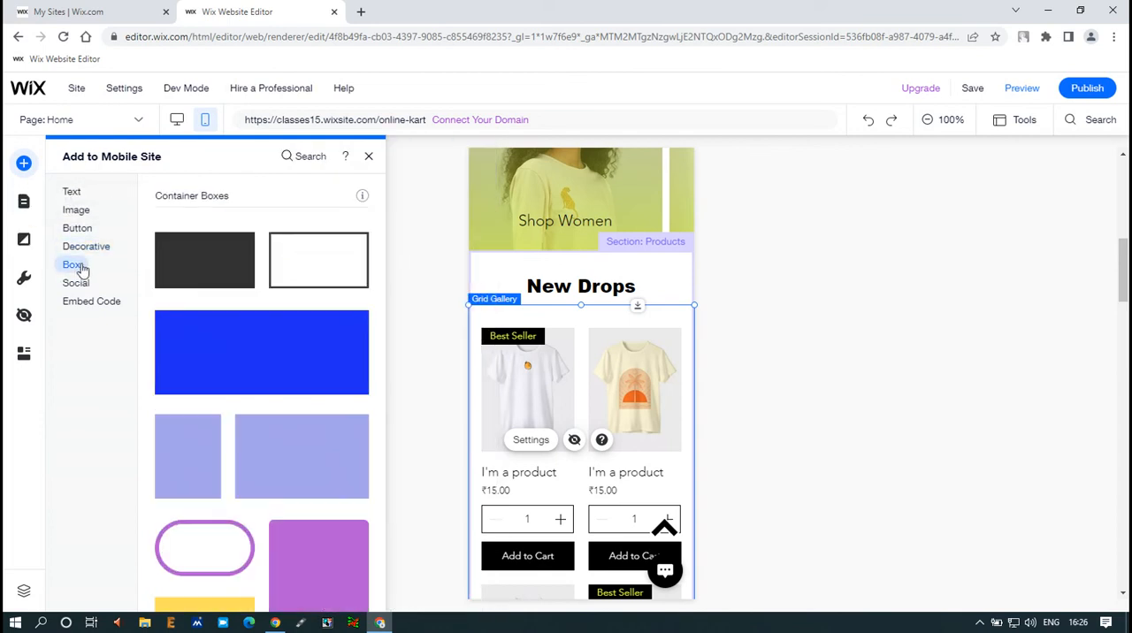
click(86, 248)
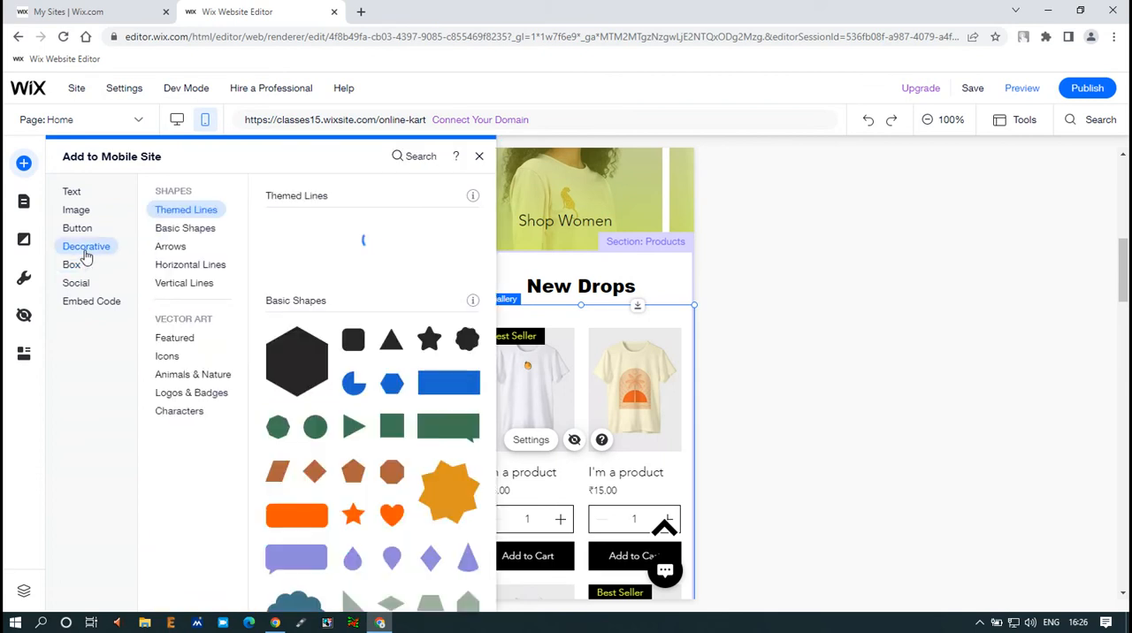
click(171, 251)
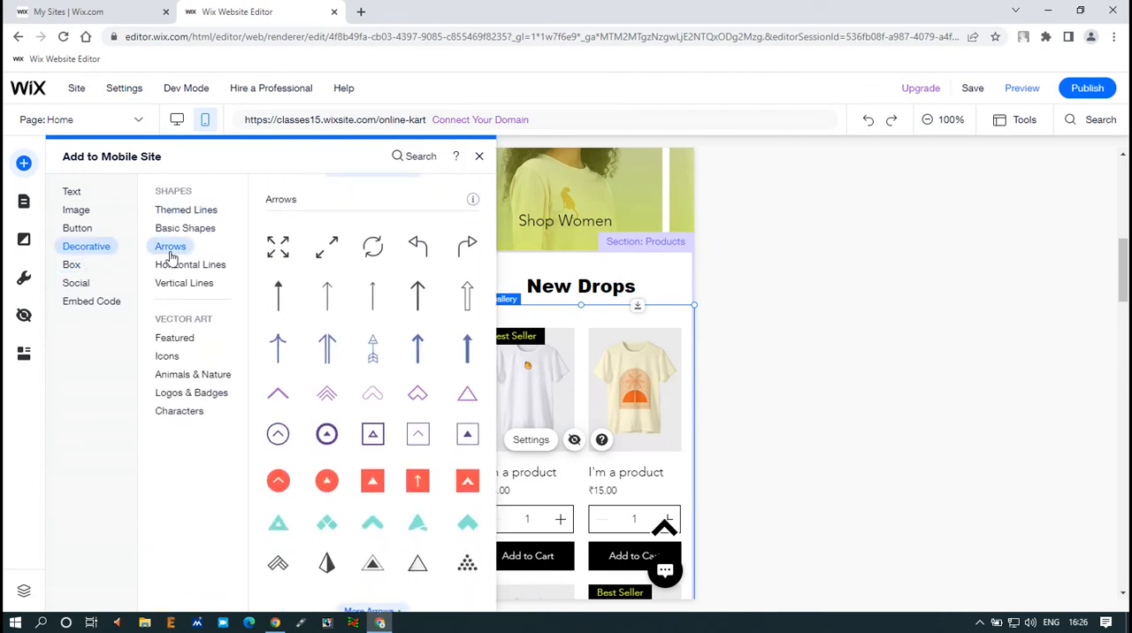
click(92, 301)
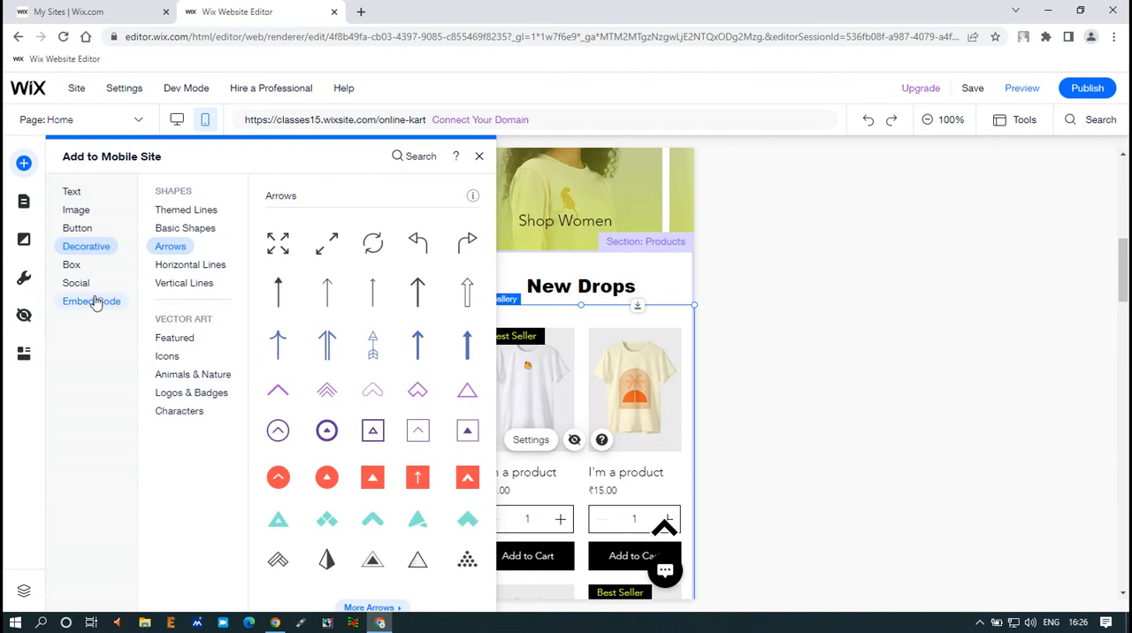
Step: Add the social bar with coloured square icons to the mobile Home page
click(78, 286)
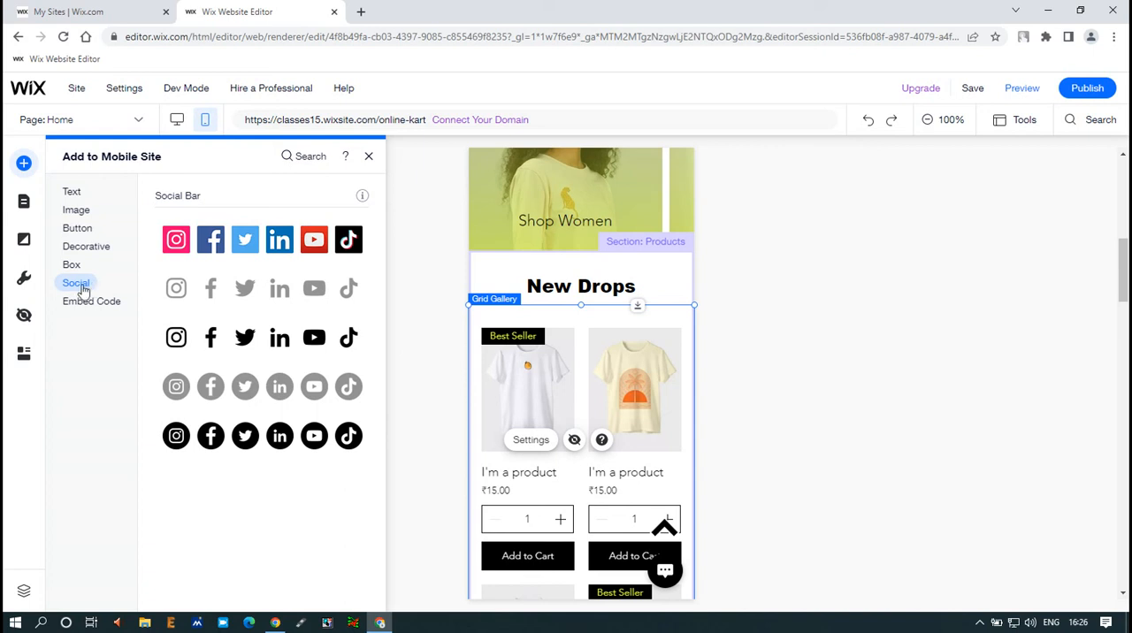
click(174, 242)
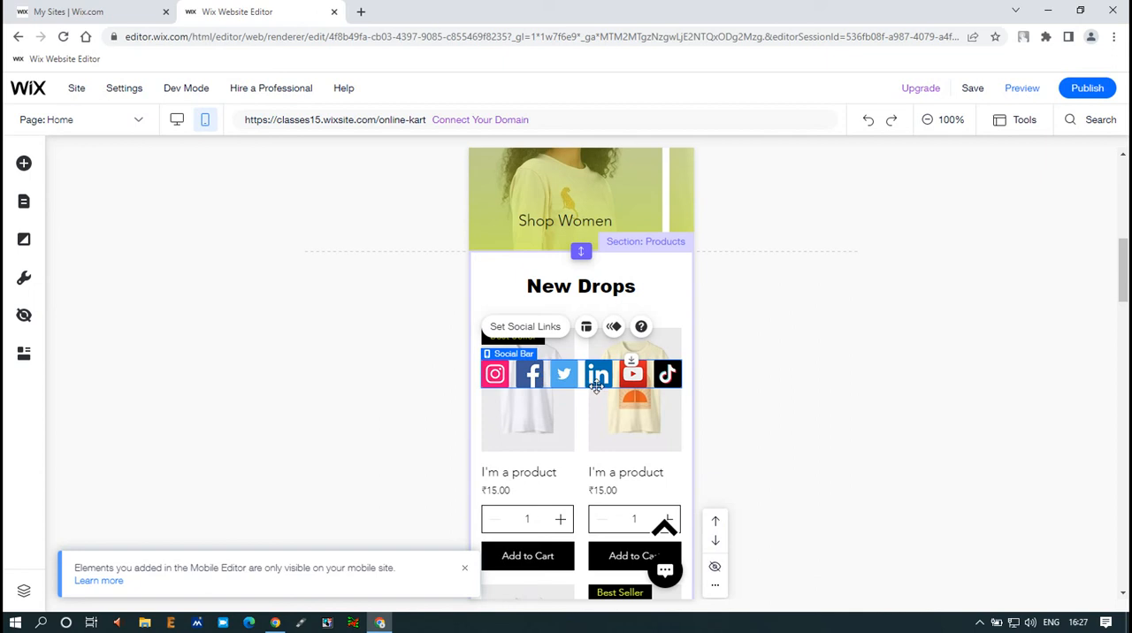
scroll(579, 377, down, 2)
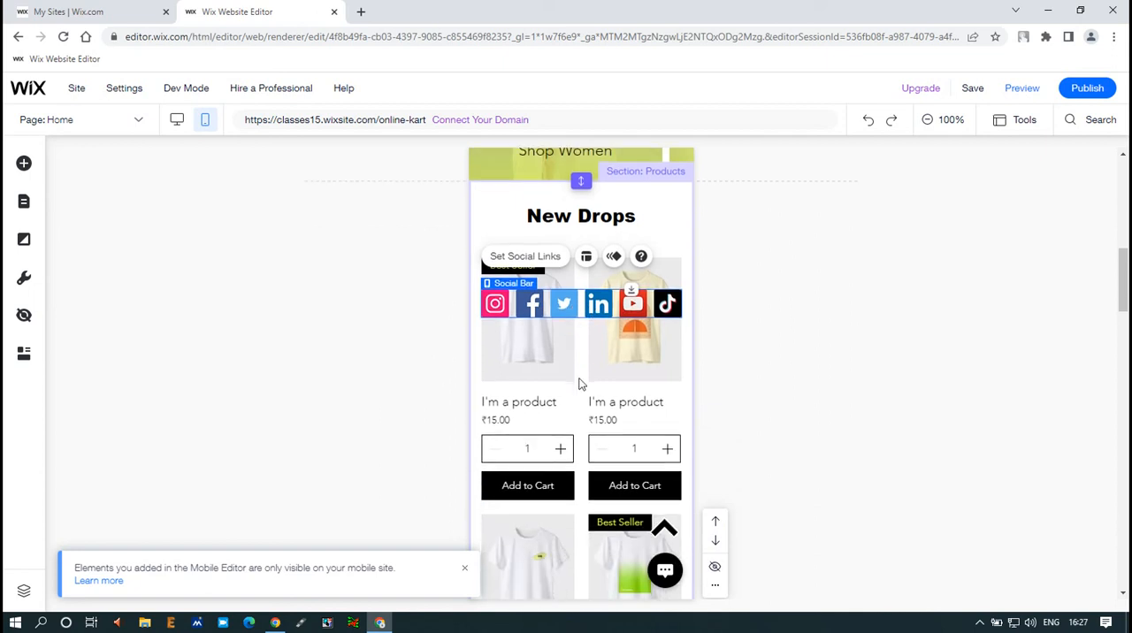
Step: Move the new social bar into the Welcome section, over the T SHOP title
drag(575, 309, 572, 501)
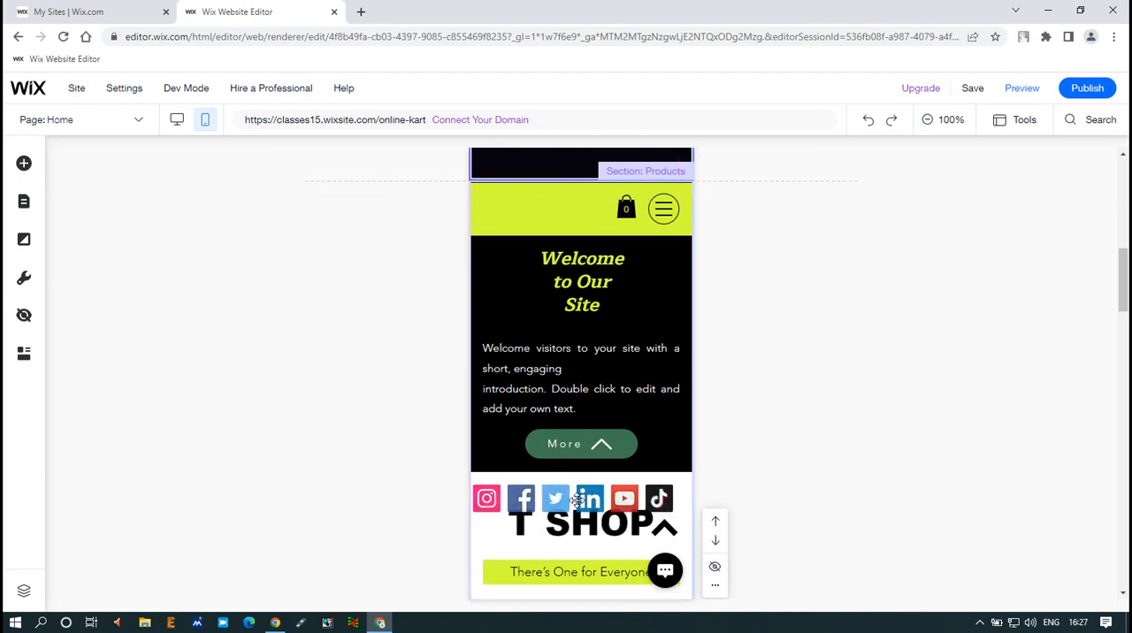
scroll(579, 384, down, 5)
scroll(580, 384, up, 7)
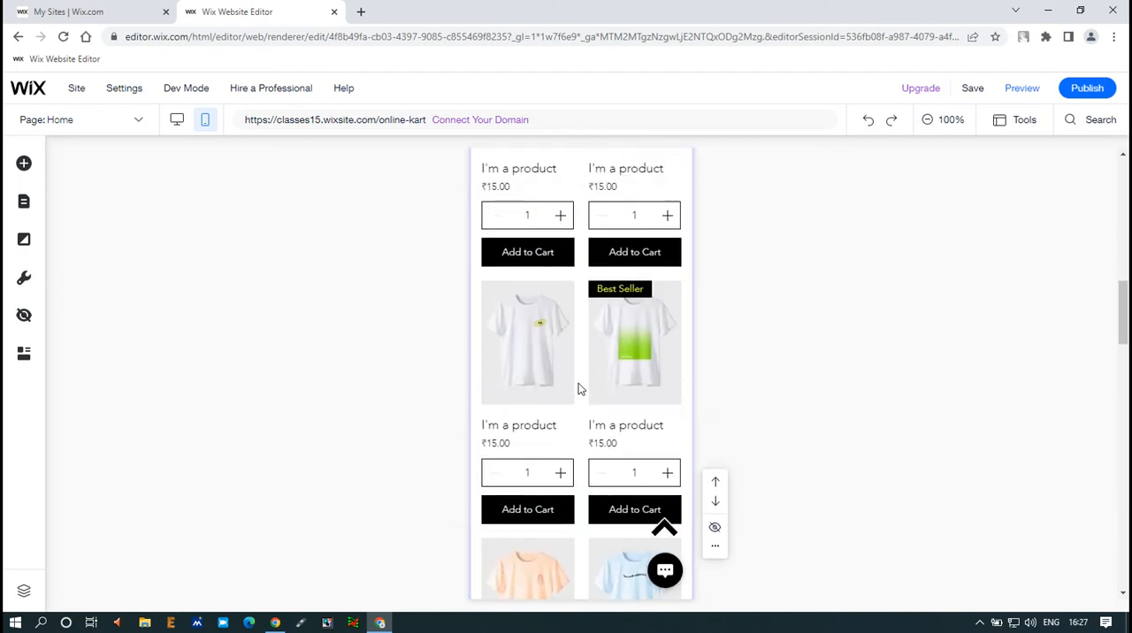
scroll(585, 382, up, 4)
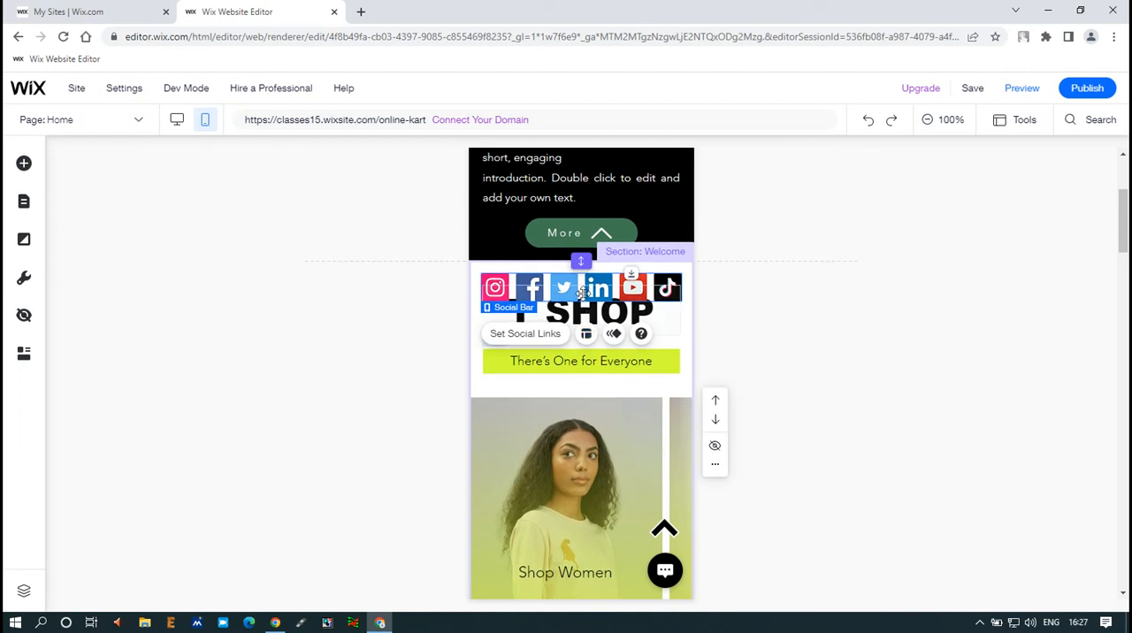
Step: Move the coloured social bar down the page into the footer, between Payment Methods and the existing black social icons
drag(581, 285, 576, 519)
scroll(568, 409, down, 1)
scroll(568, 413, down, 2)
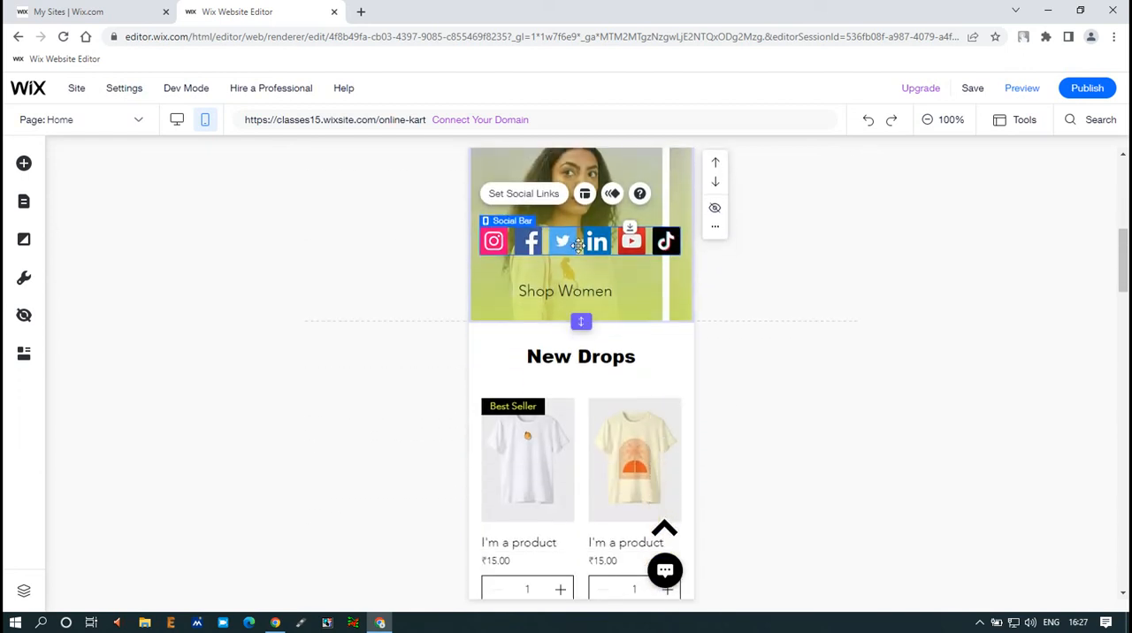
drag(577, 240, 577, 469)
scroll(602, 320, down, 1)
scroll(602, 316, down, 1)
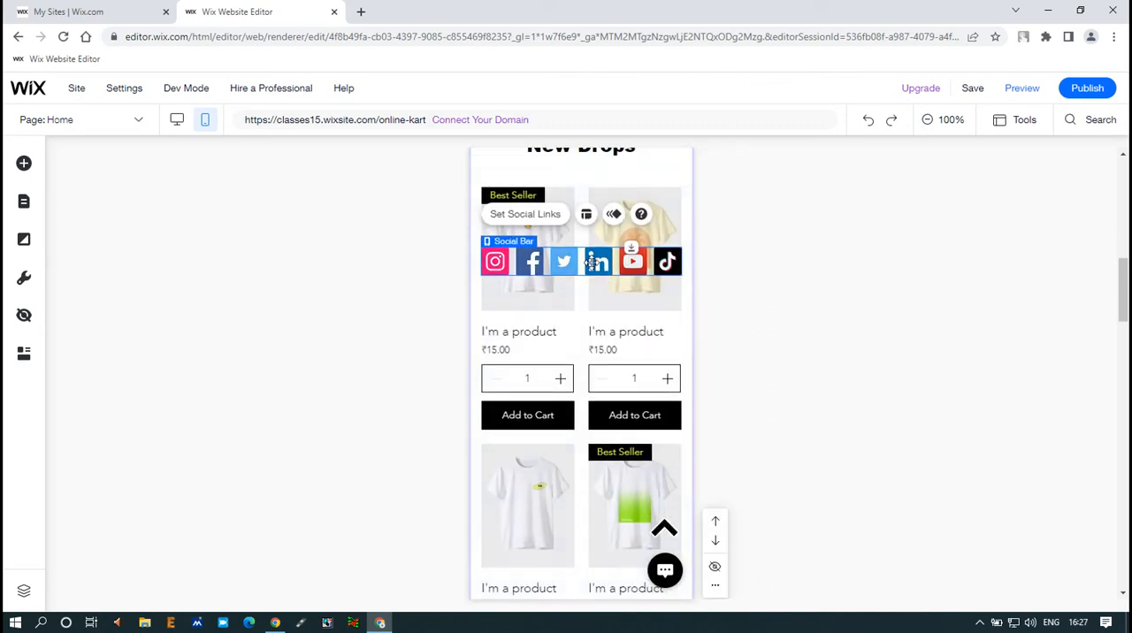
drag(594, 414, 594, 501)
scroll(599, 315, down, 3)
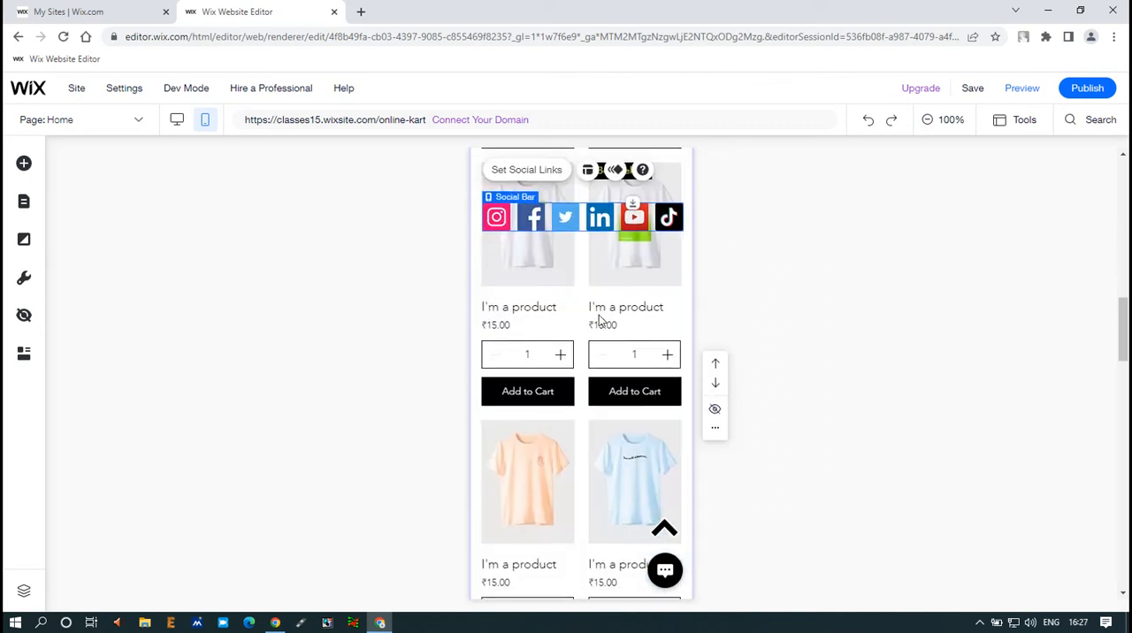
drag(587, 253, 587, 515)
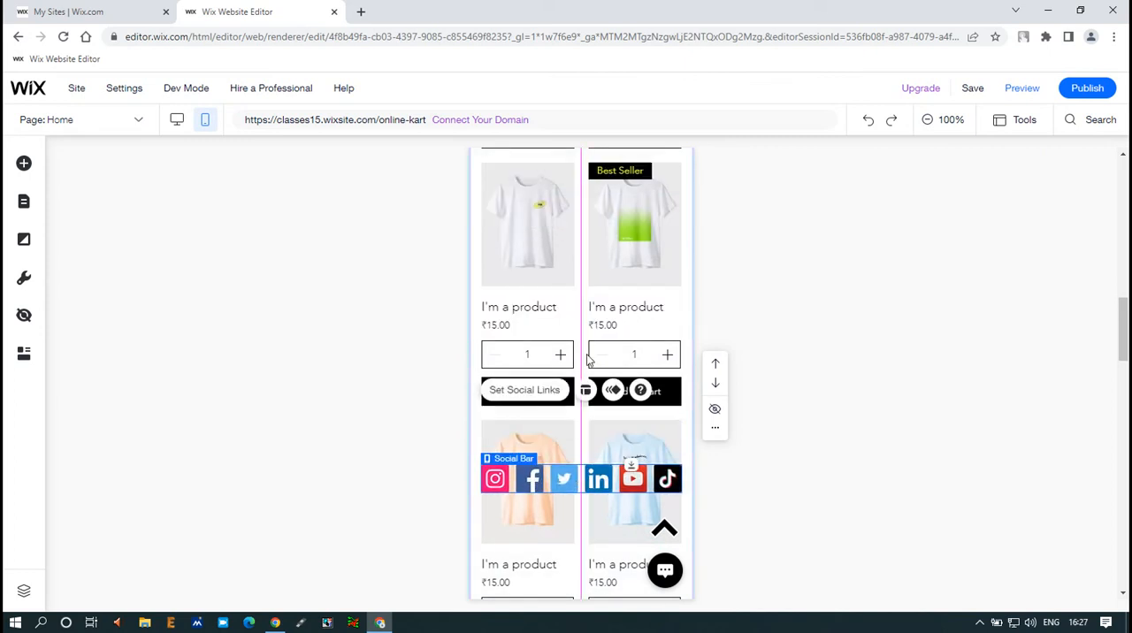
scroll(587, 345, down, 2)
scroll(586, 348, down, 1)
drag(579, 267, 576, 465)
scroll(587, 286, down, 3)
drag(585, 255, 587, 441)
scroll(598, 282, down, 4)
scroll(597, 282, up, 2)
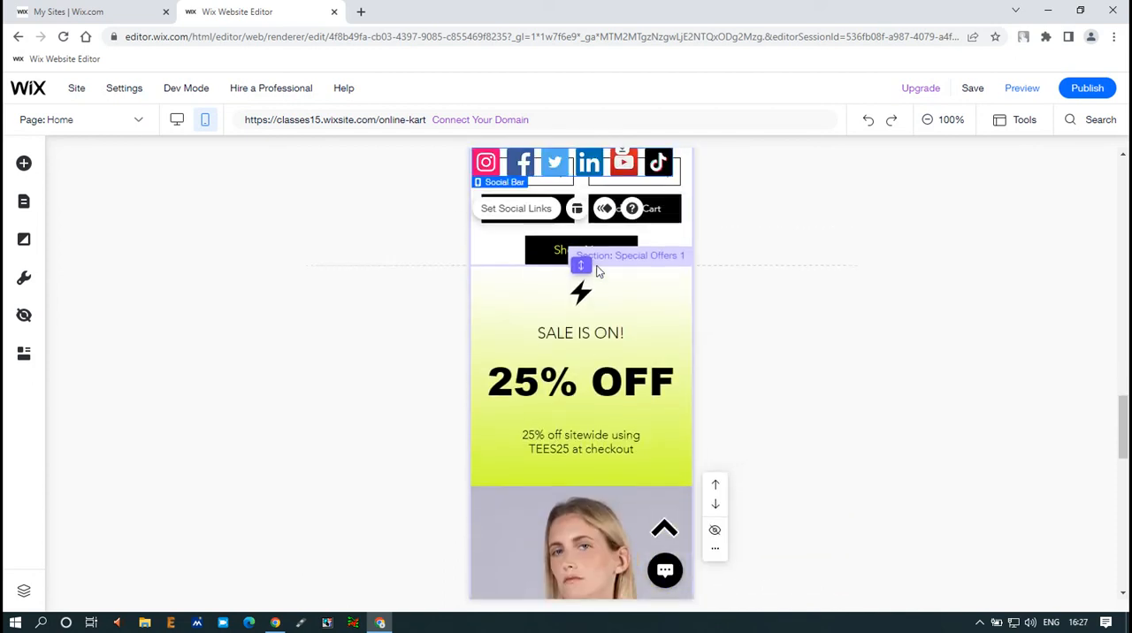
drag(603, 329, 598, 453)
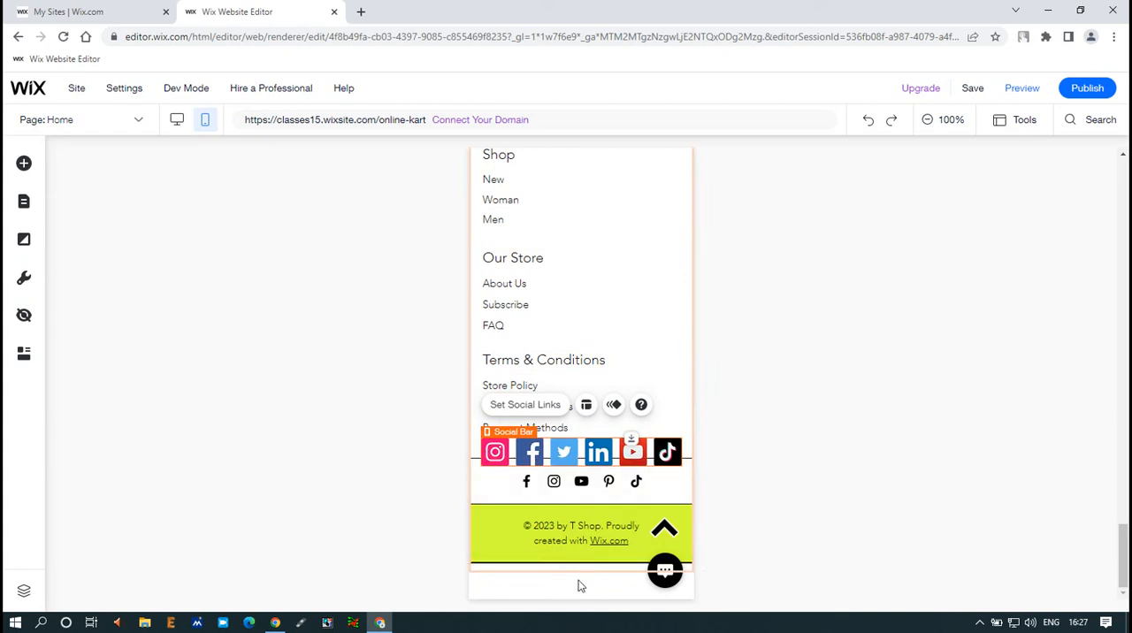
Step: Increase the footer's height and move the strip with the black social icons and copyright text slightly down
mouse_move(584, 573)
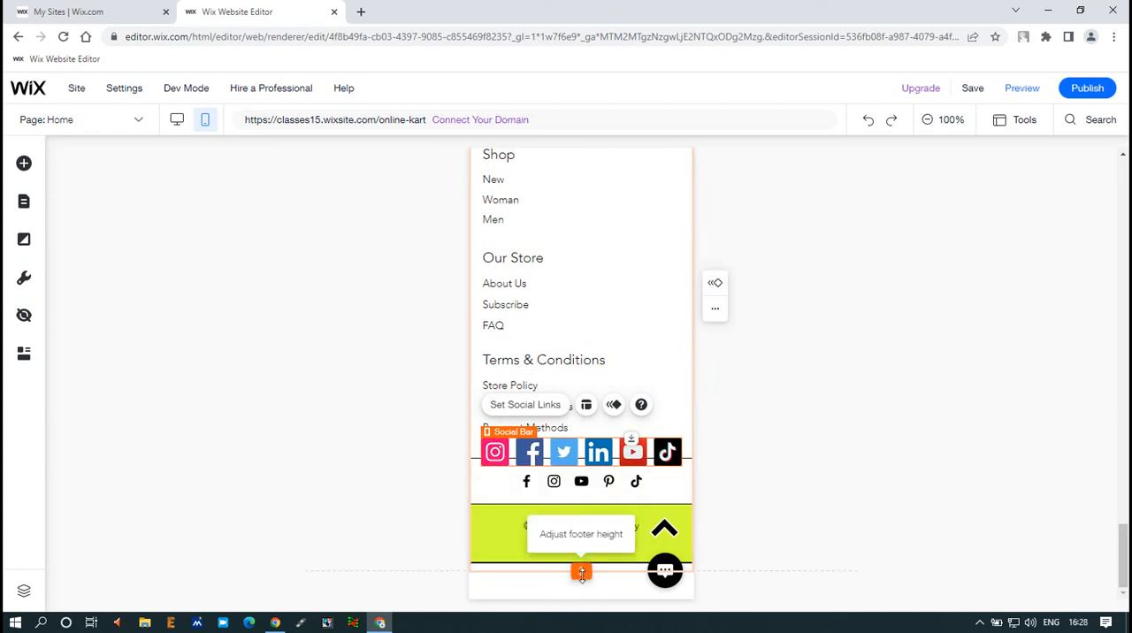
drag(581, 573, 582, 589)
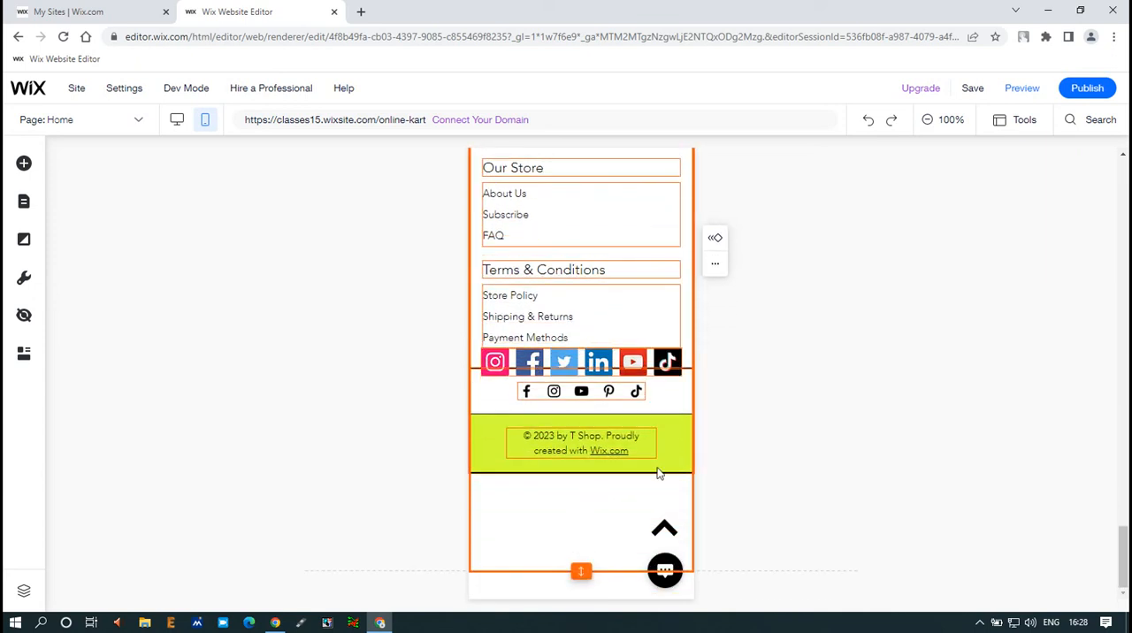
click(669, 441)
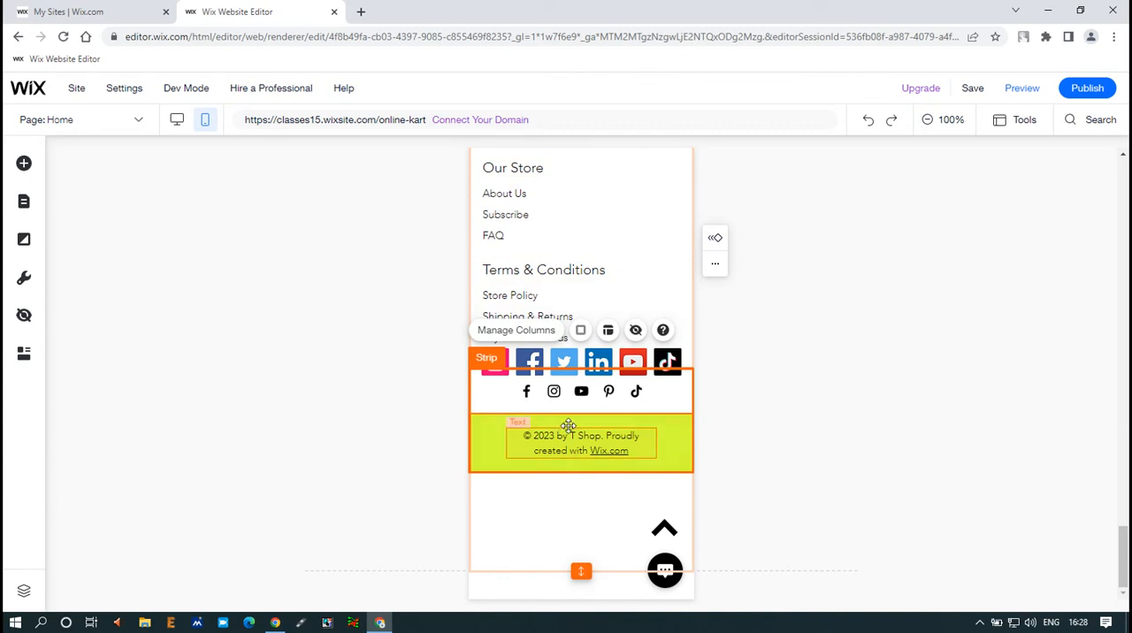
drag(571, 423, 571, 450)
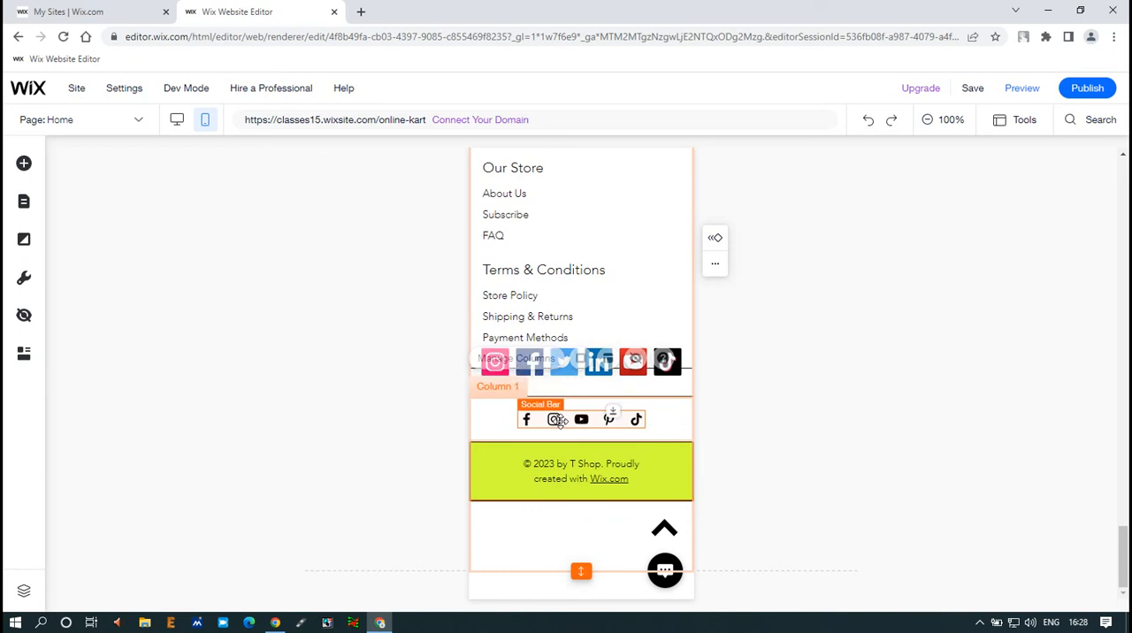
Step: Hide the footer's black social bar on mobile and move the coloured social bar into its place in the strip
click(596, 421)
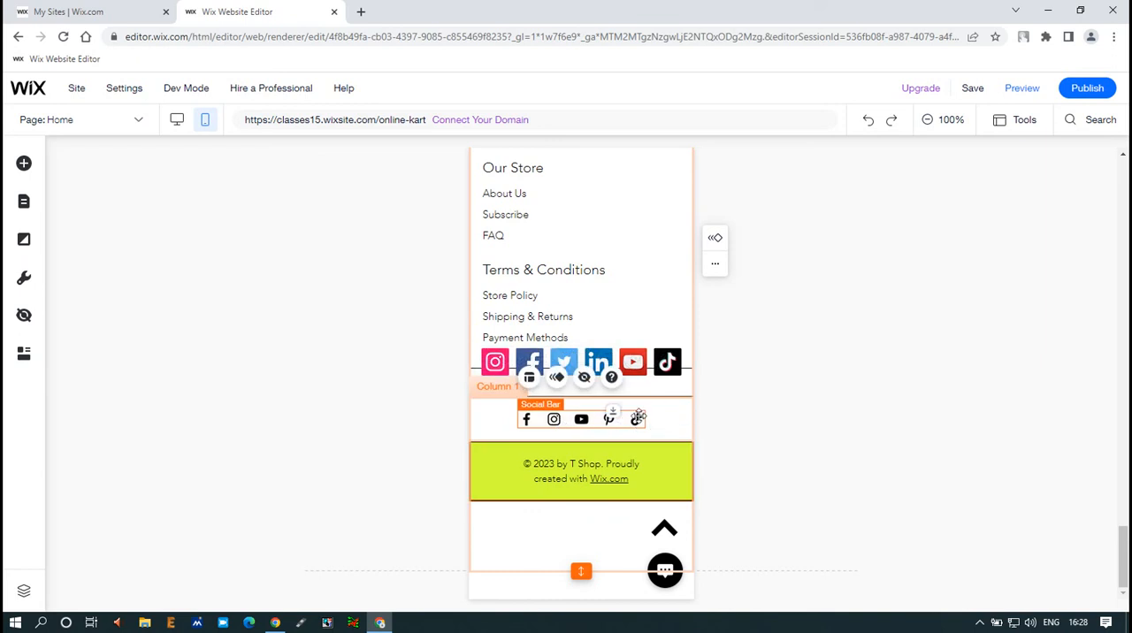
click(584, 377)
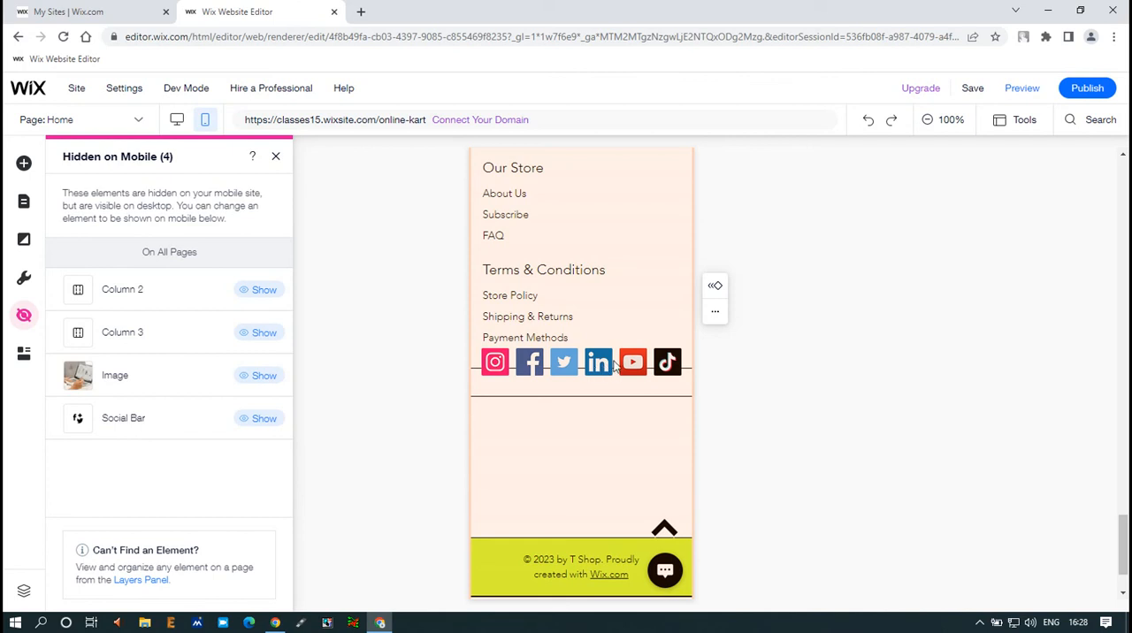
click(614, 366)
click(610, 358)
drag(597, 361, 599, 416)
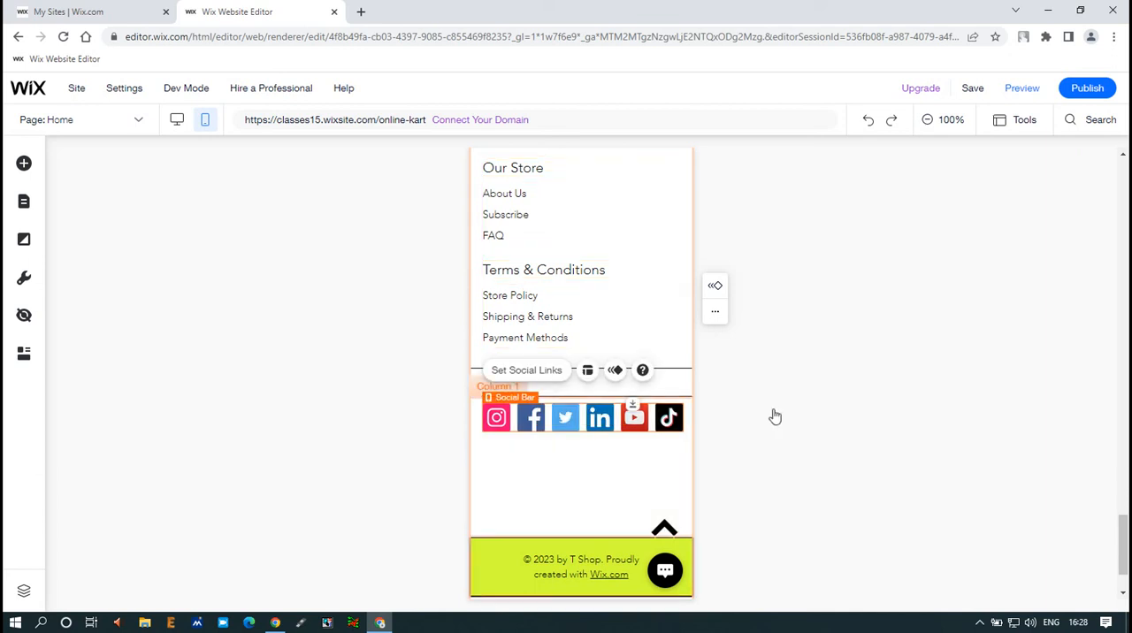
Step: Move the strip with the coloured social bar and copyright text up, directly below the Terms & Conditions links in the footer
click(599, 520)
click(561, 470)
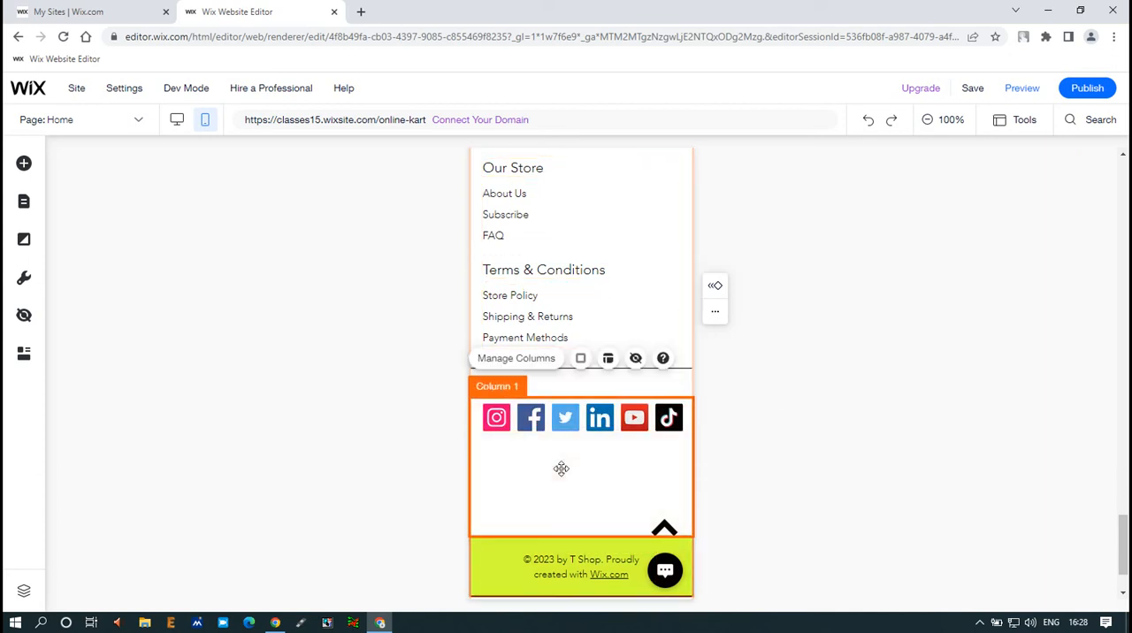
click(584, 597)
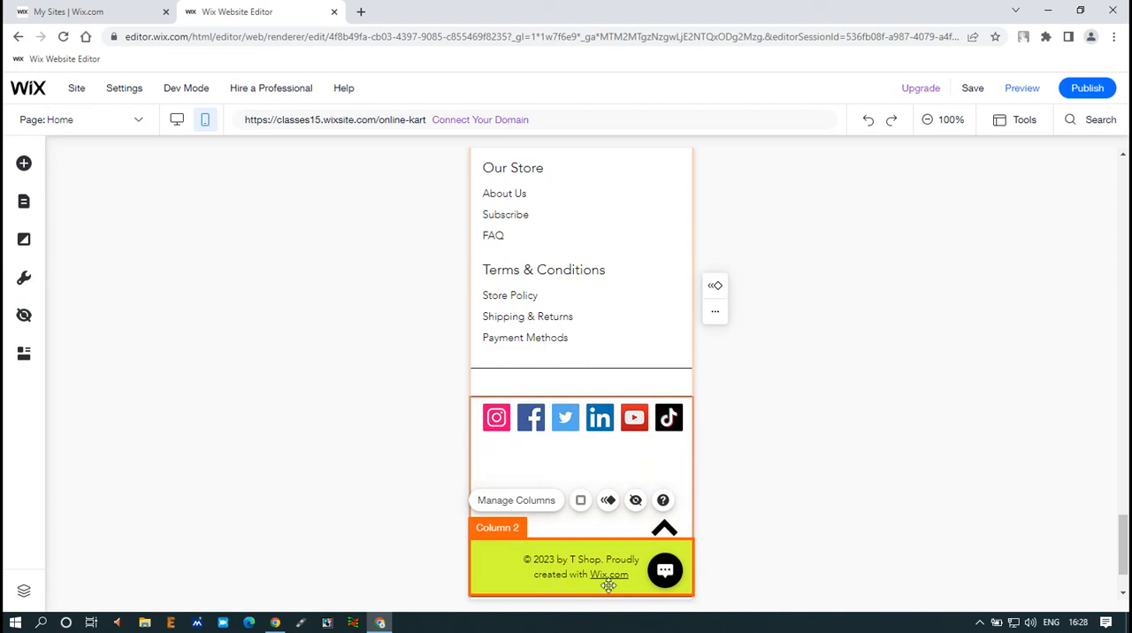
scroll(560, 505, down, 1)
drag(582, 572, 584, 543)
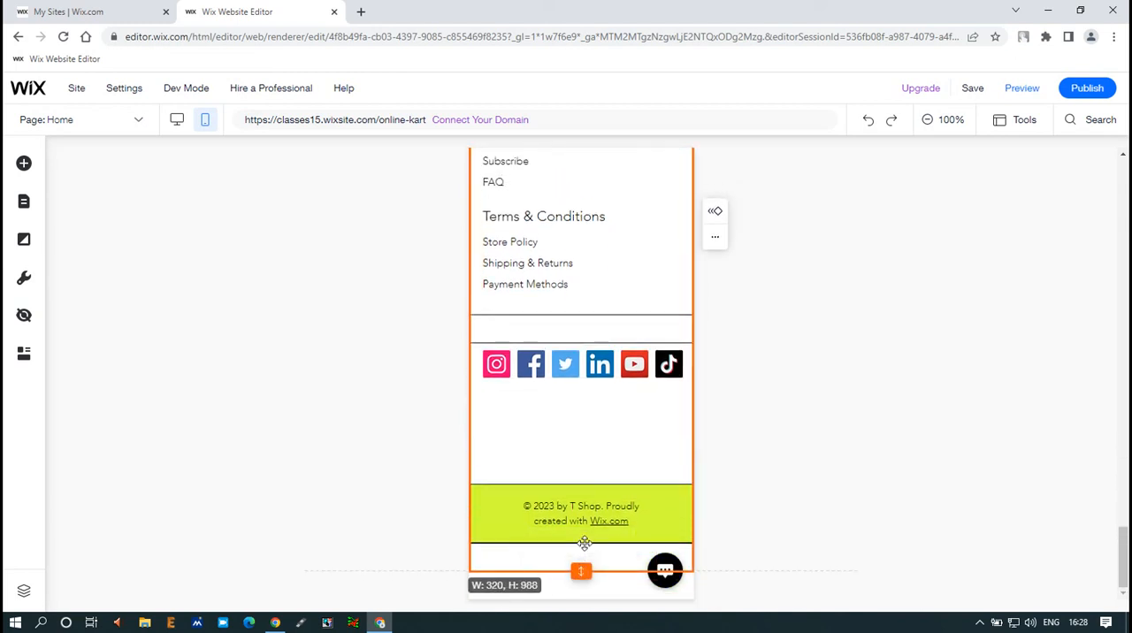
click(674, 506)
drag(661, 502, 670, 473)
Step: Move the coloured social bar to the lower edge of its column and try to shrink the column from its upper edge
drag(584, 337, 585, 441)
click(611, 322)
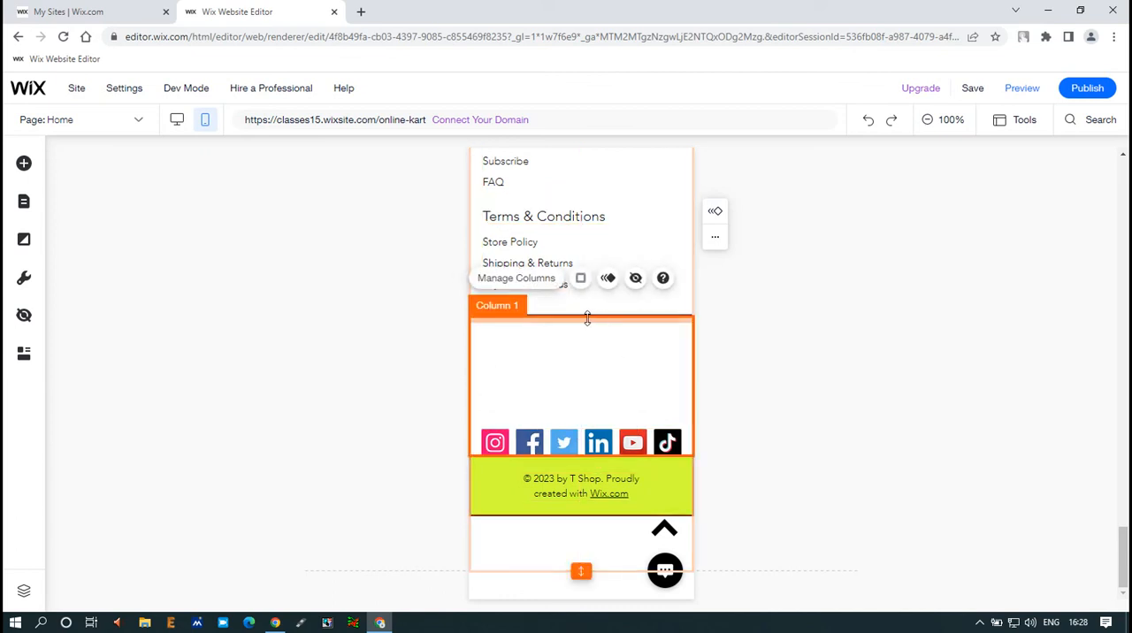
mouse_move(586, 328)
mouse_down()
mouse_move(586, 351)
mouse_move(589, 318)
mouse_up()
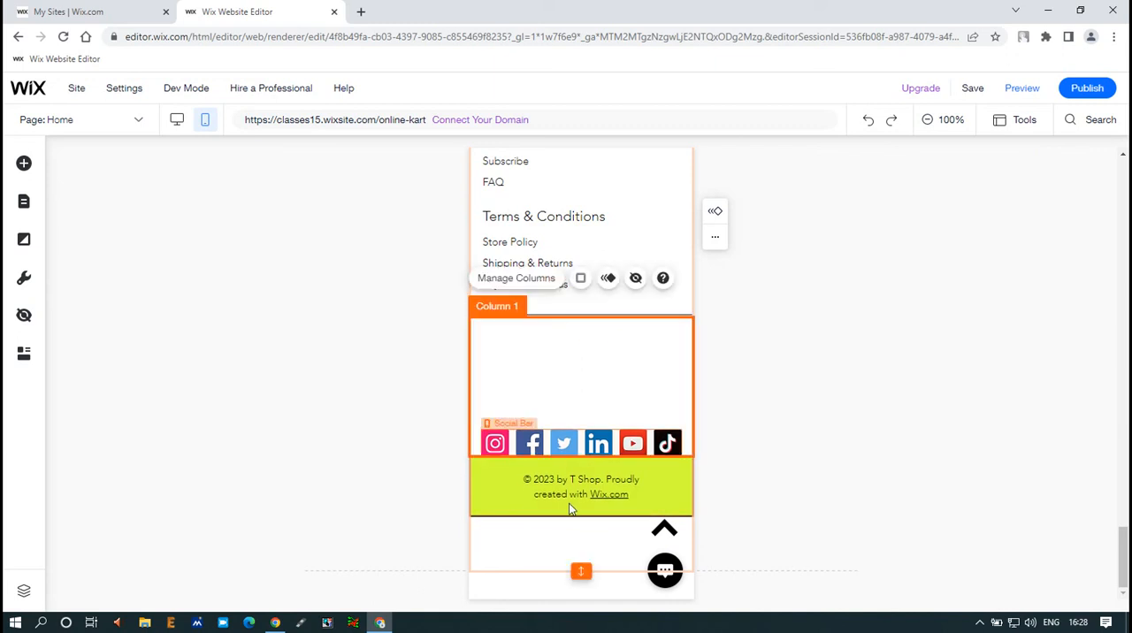
click(570, 503)
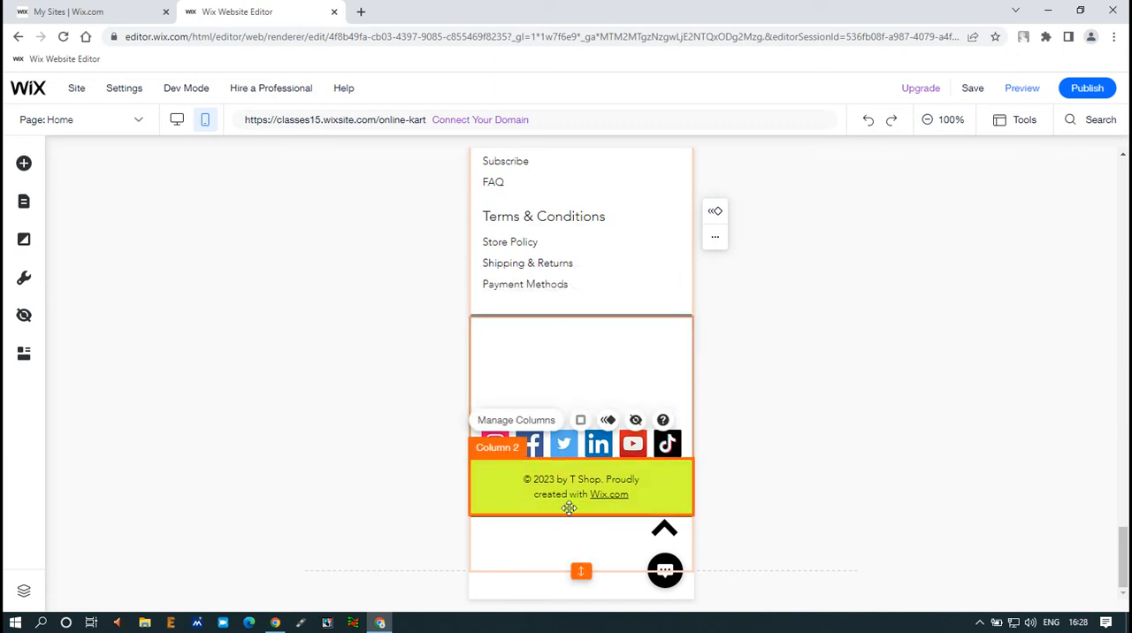
click(596, 442)
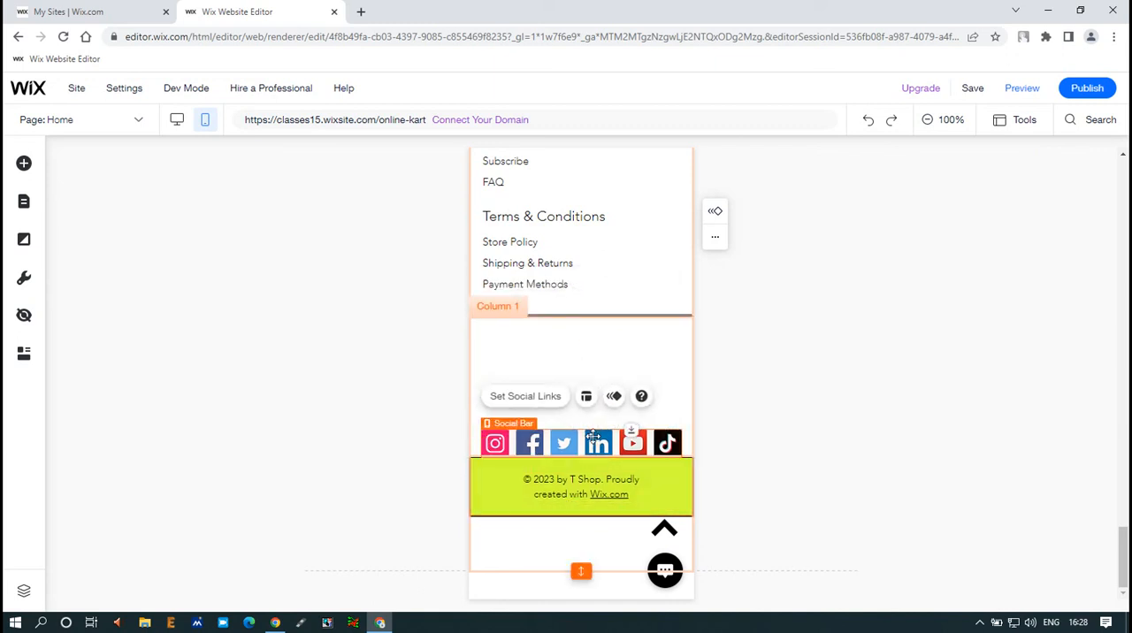
click(592, 347)
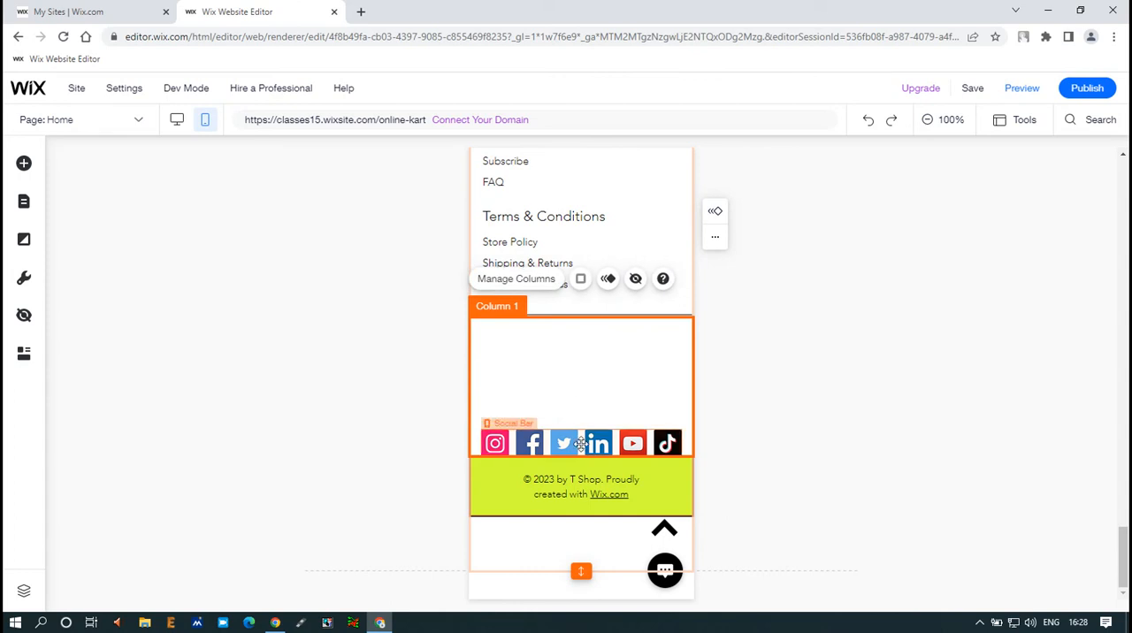
Step: Move the coloured social bar back up into the upper part of its column
drag(587, 443, 584, 369)
click(550, 399)
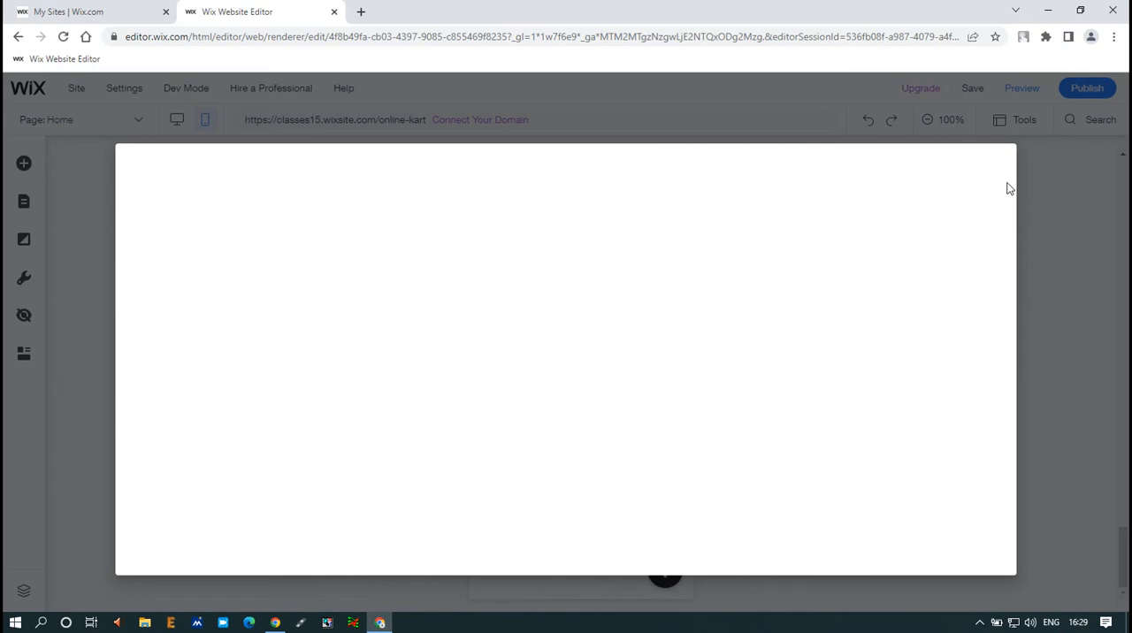
click(994, 164)
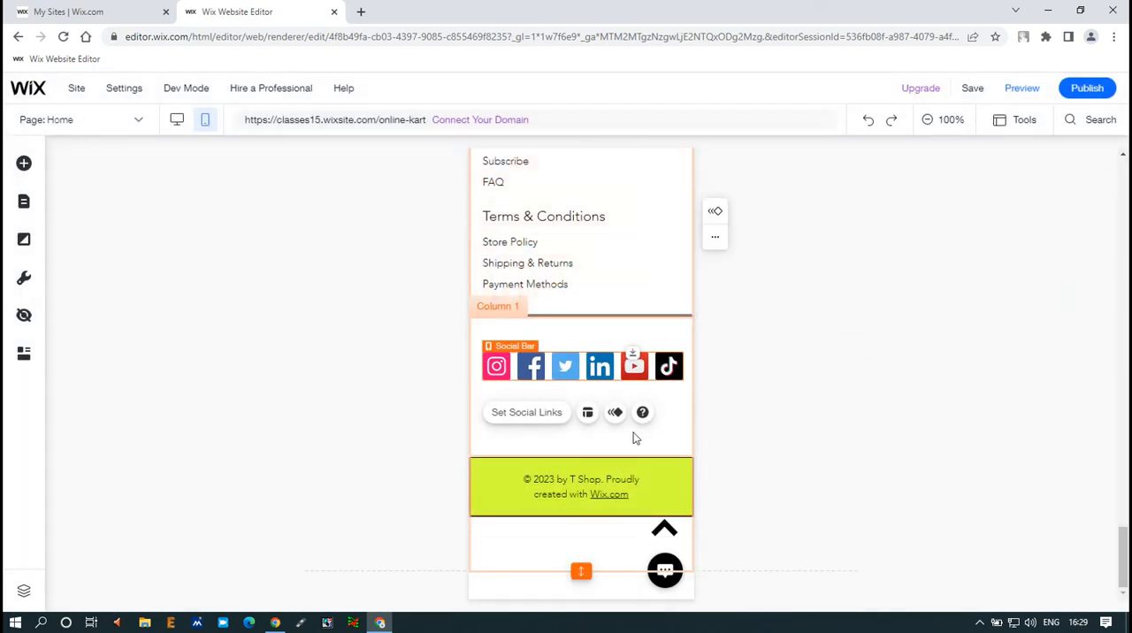
Step: Shrink the social bar's column to the height of the icons, placing the bar directly between the dividing line and the copyright column
click(610, 447)
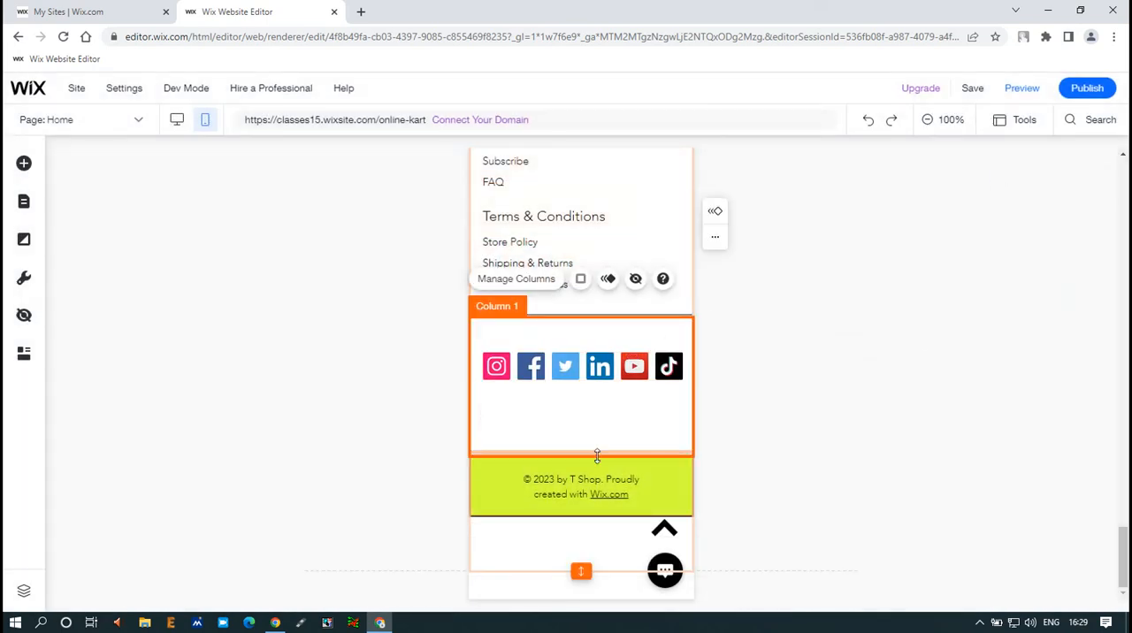
drag(631, 457, 633, 391)
drag(600, 340, 598, 326)
click(601, 364)
drag(602, 393, 619, 354)
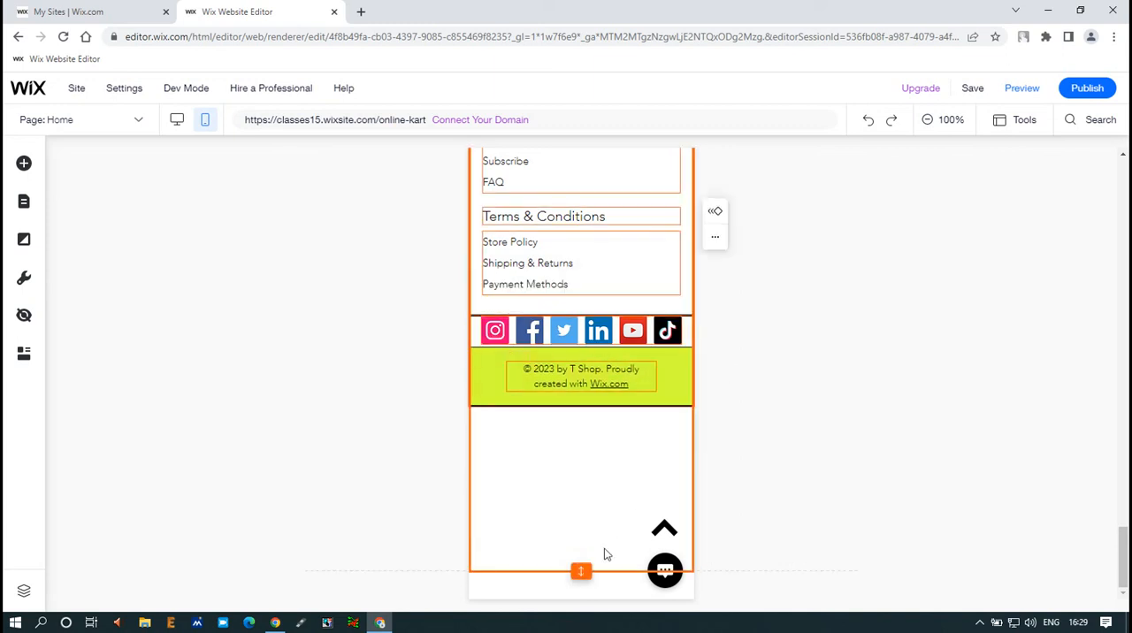
Step: Shorten the footer so it ends directly below the copyright column, and save the site
click(587, 576)
drag(584, 534, 584, 473)
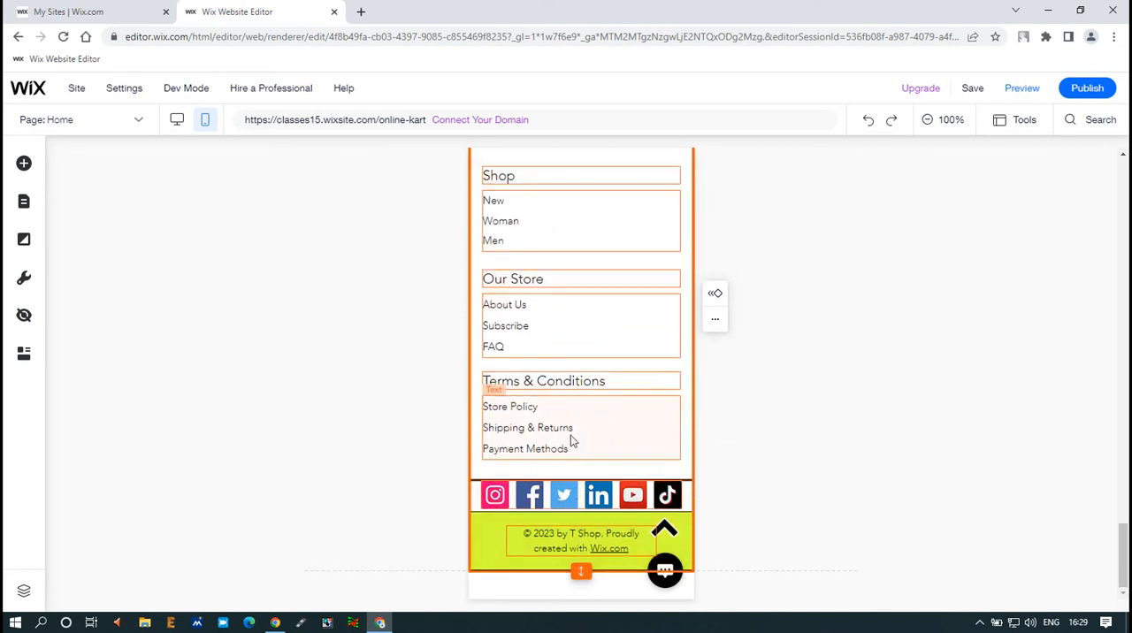
scroll(570, 435, up, 6)
scroll(571, 438, down, 2)
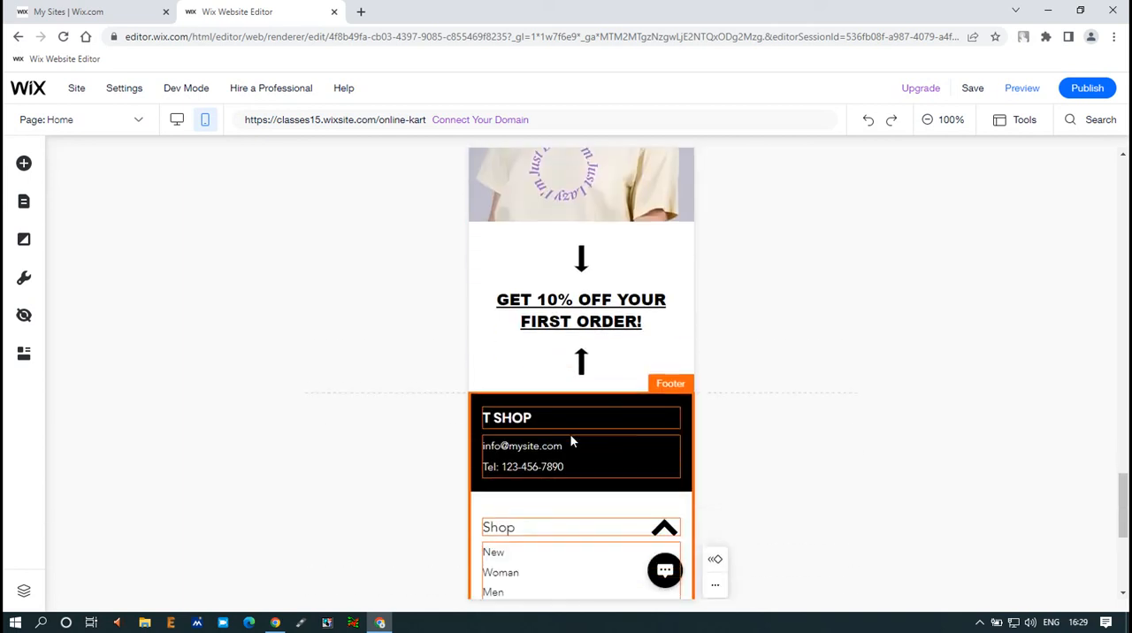
scroll(570, 438, up, 20)
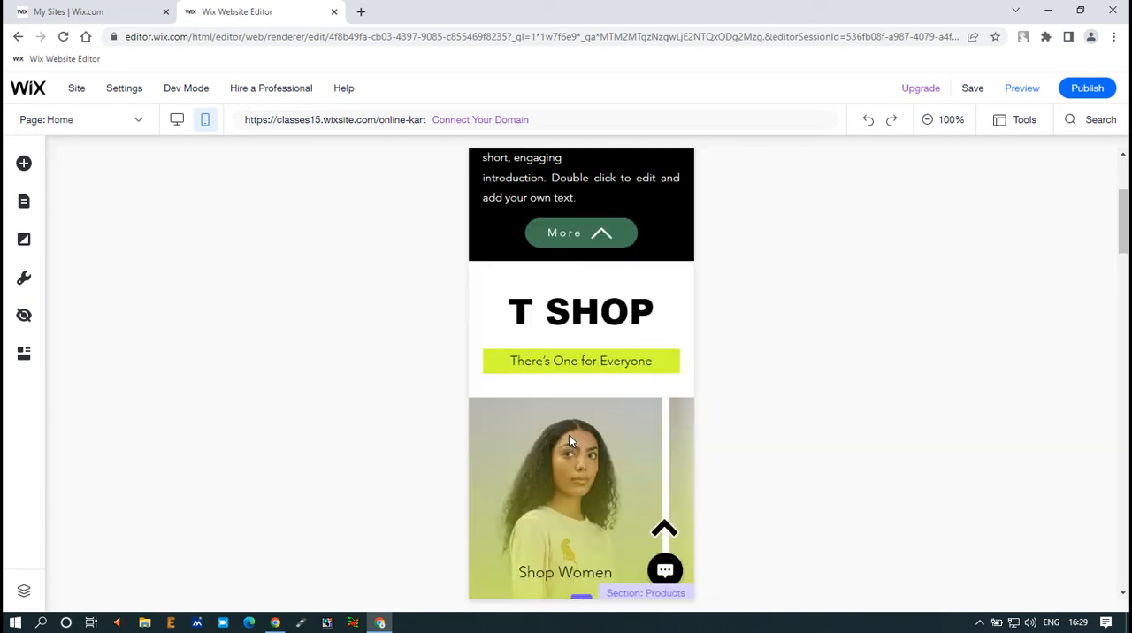
click(970, 95)
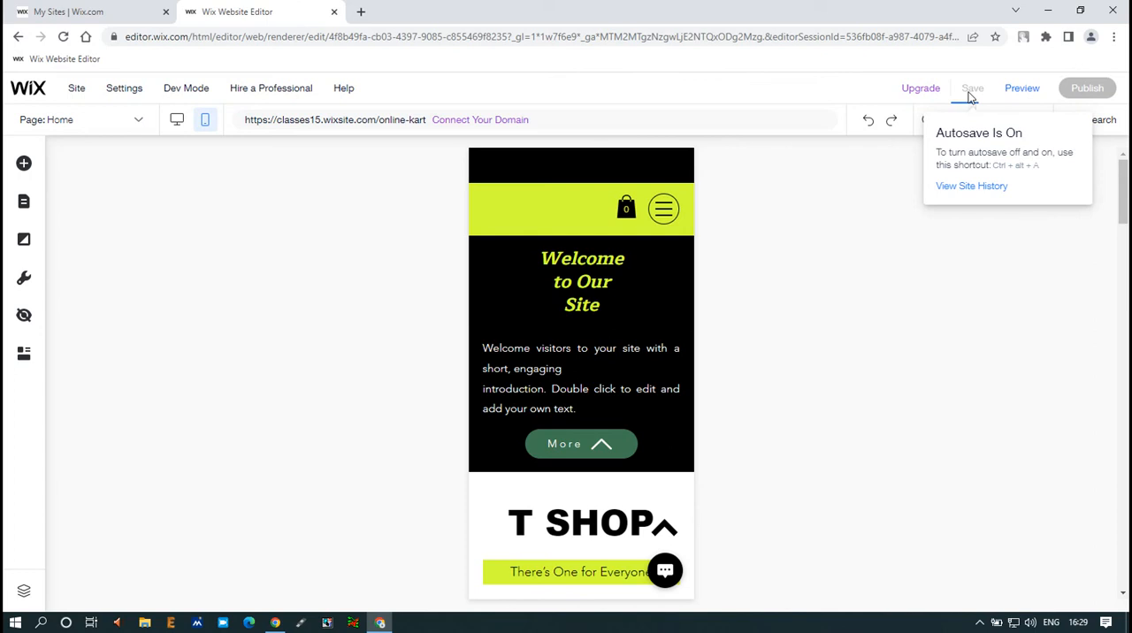
Step: Preview the mobile site and check the Home page from the Welcome section down to the footer
click(1019, 92)
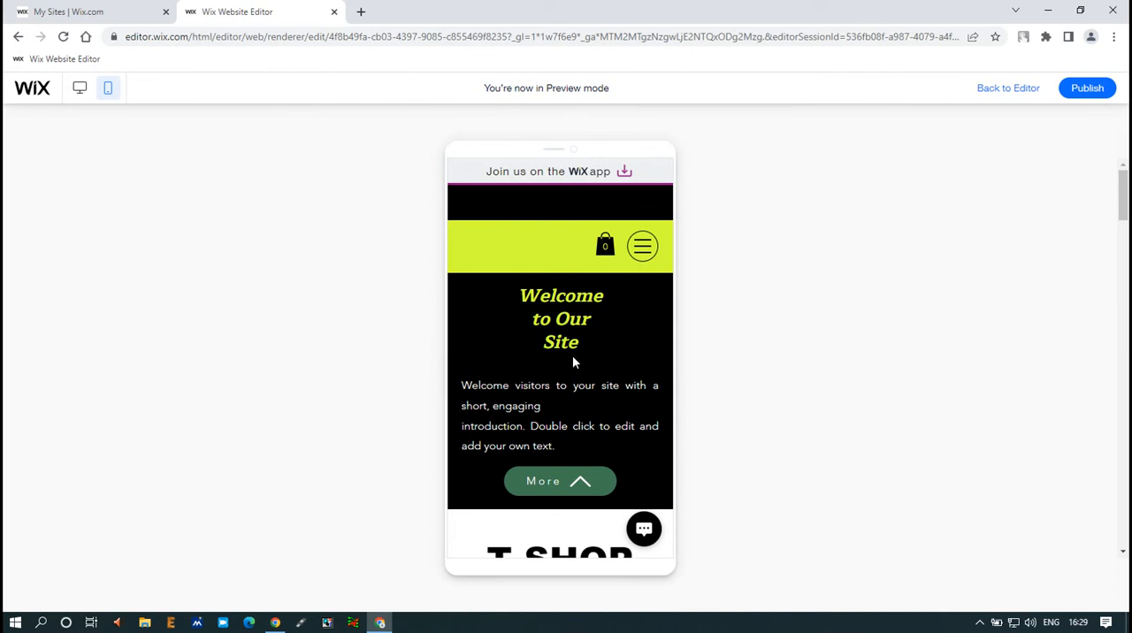
scroll(573, 360, down, 10)
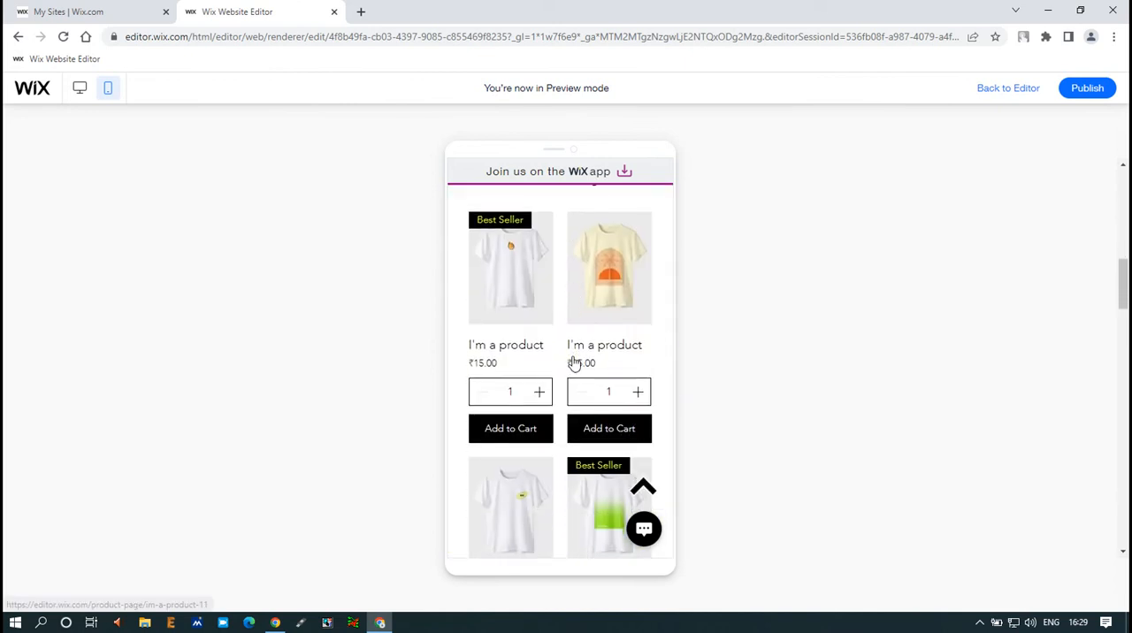
scroll(573, 363, down, 10)
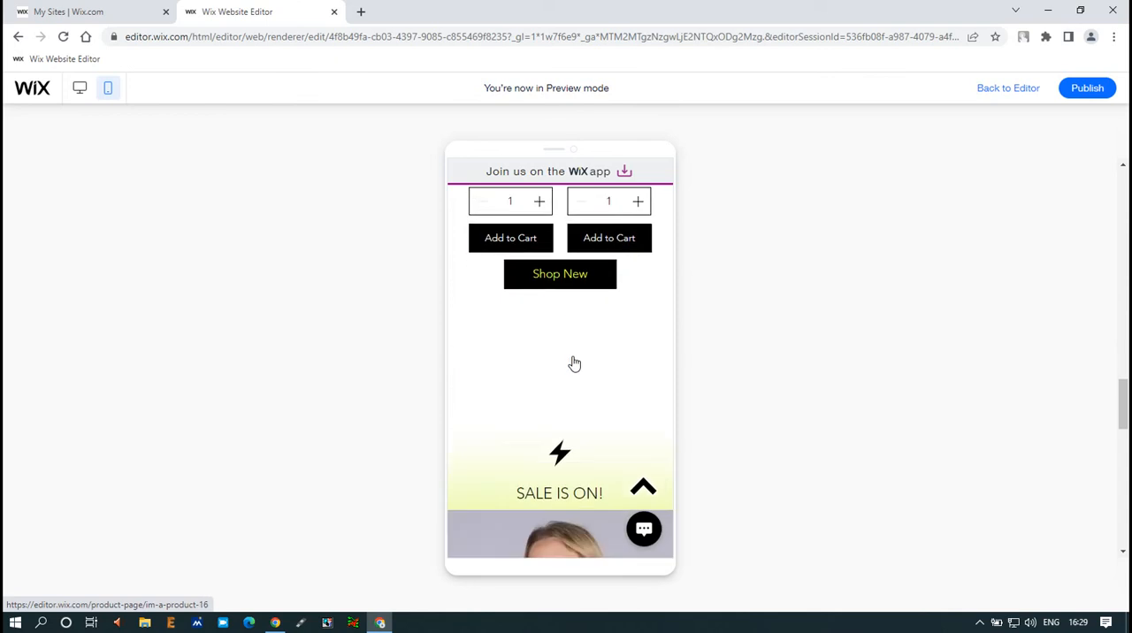
scroll(575, 364, down, 5)
scroll(574, 359, down, 5)
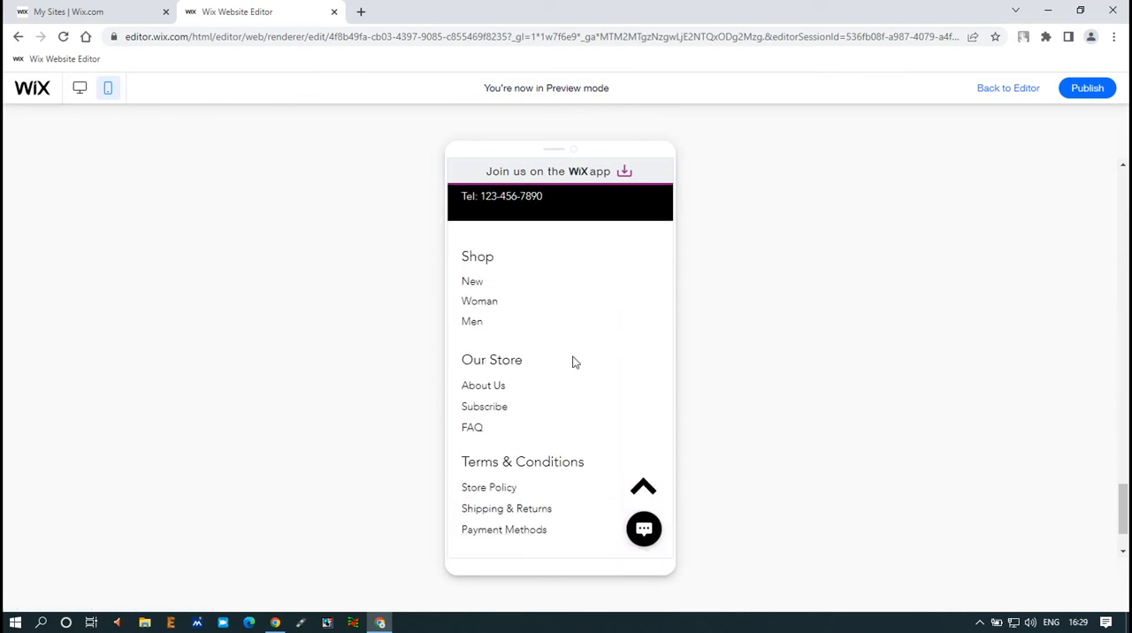